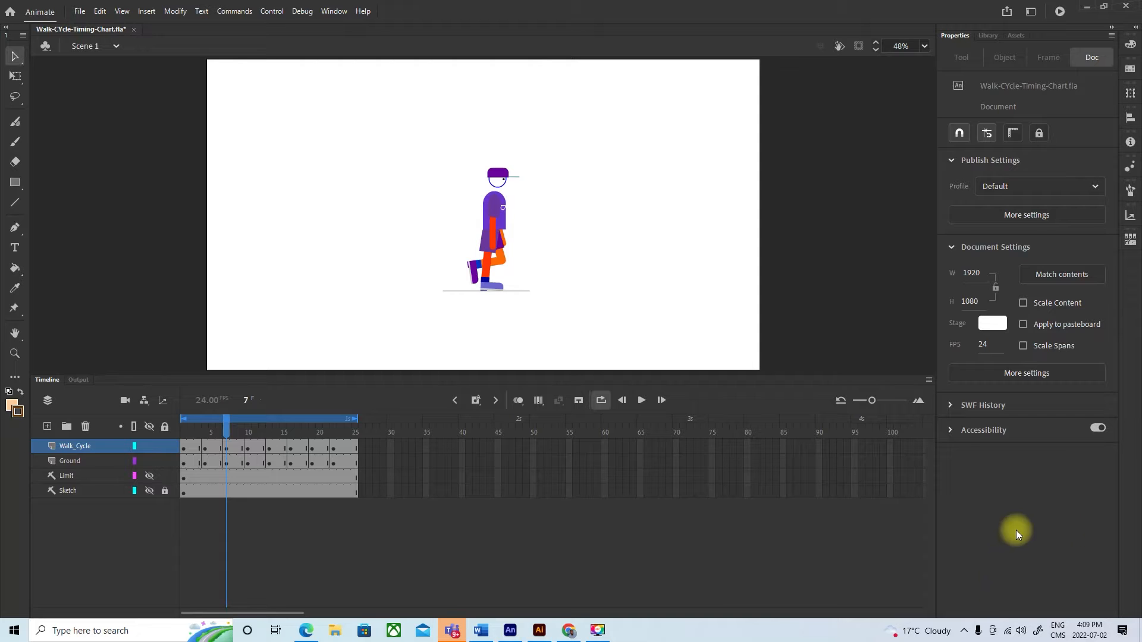
Play back and scrub through the walk cycle to examine its key poses from frame 1 to frame 25
click(640, 401)
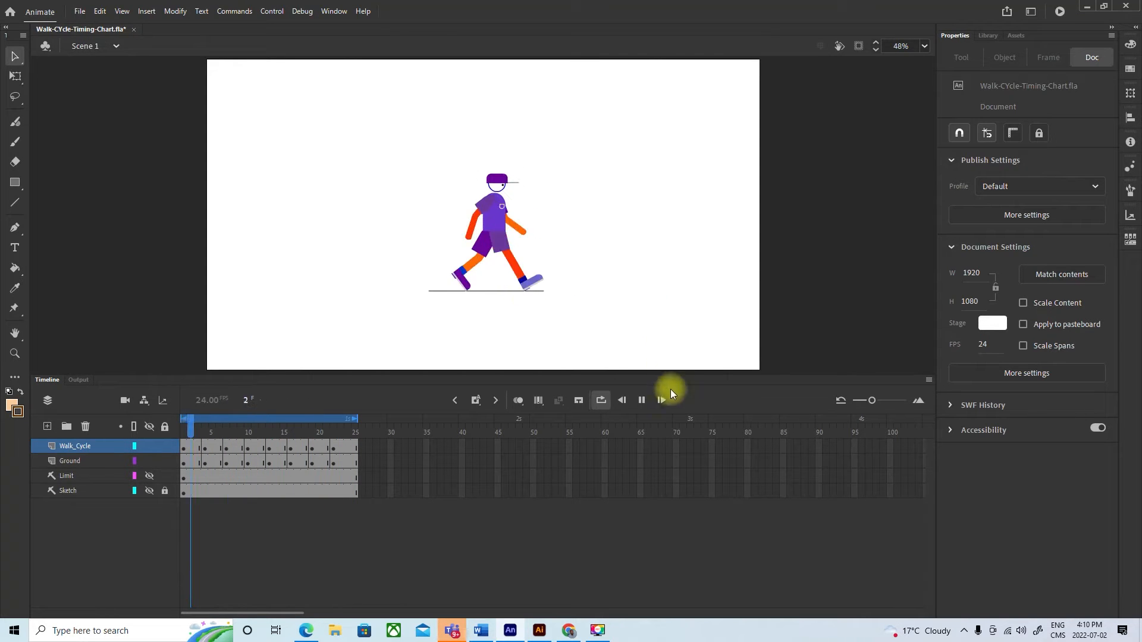
click(640, 412)
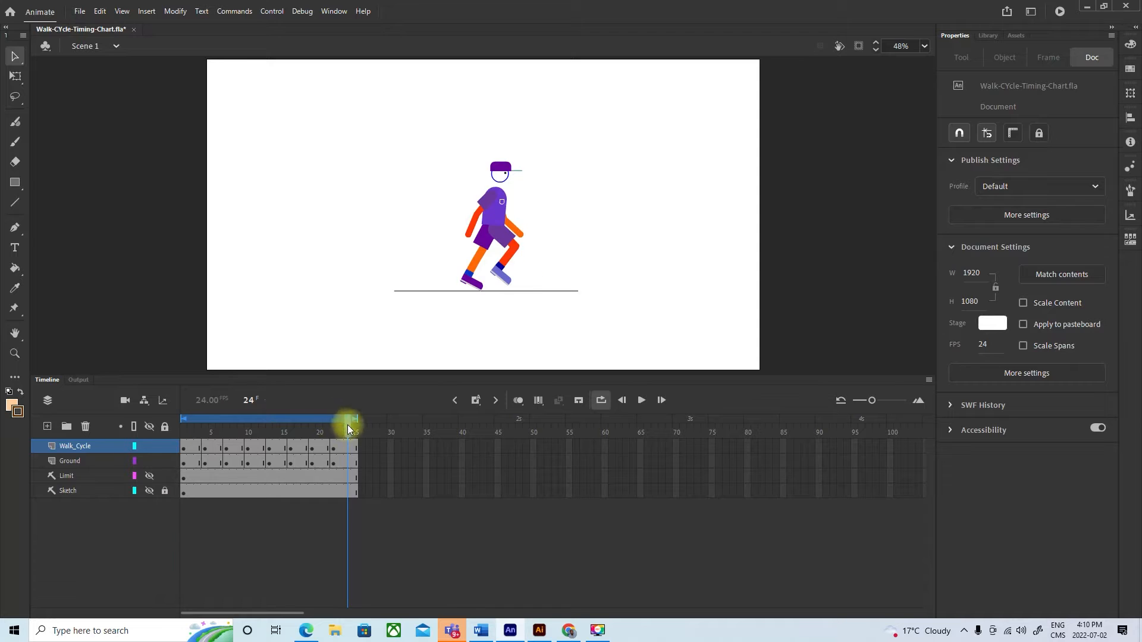
click(182, 439)
drag(182, 438, 334, 421)
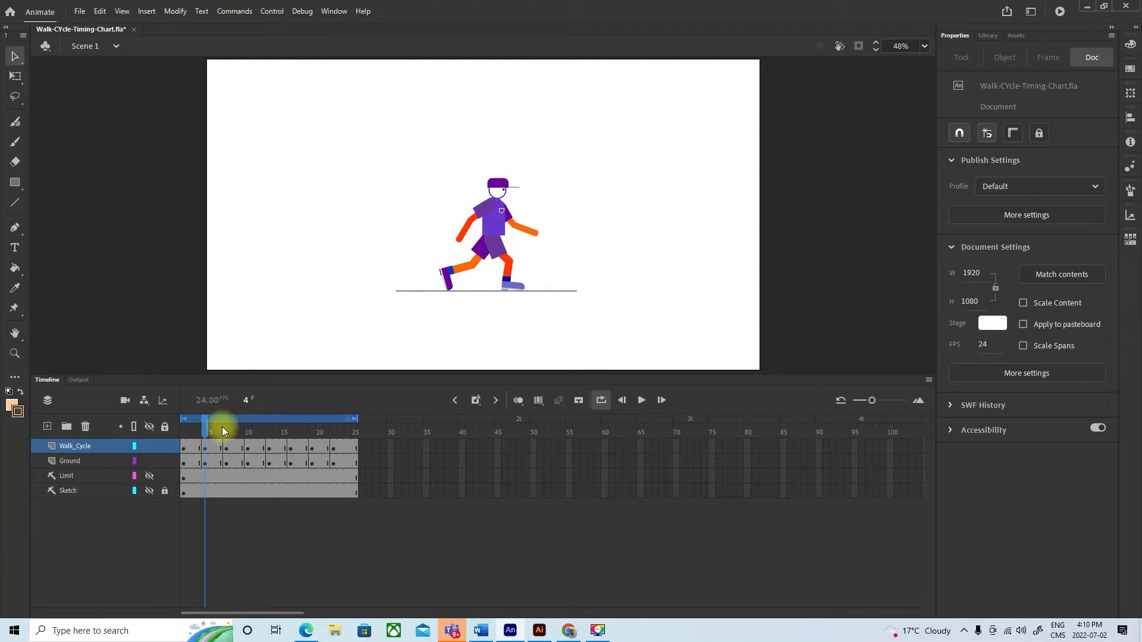
drag(223, 431, 181, 432)
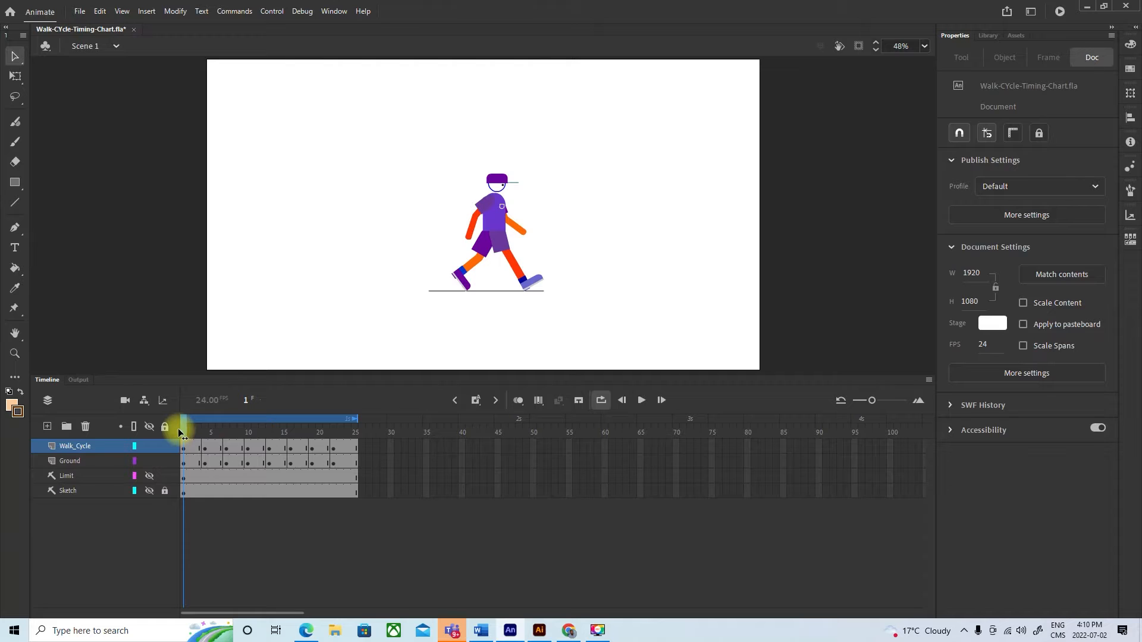
drag(180, 432, 229, 443)
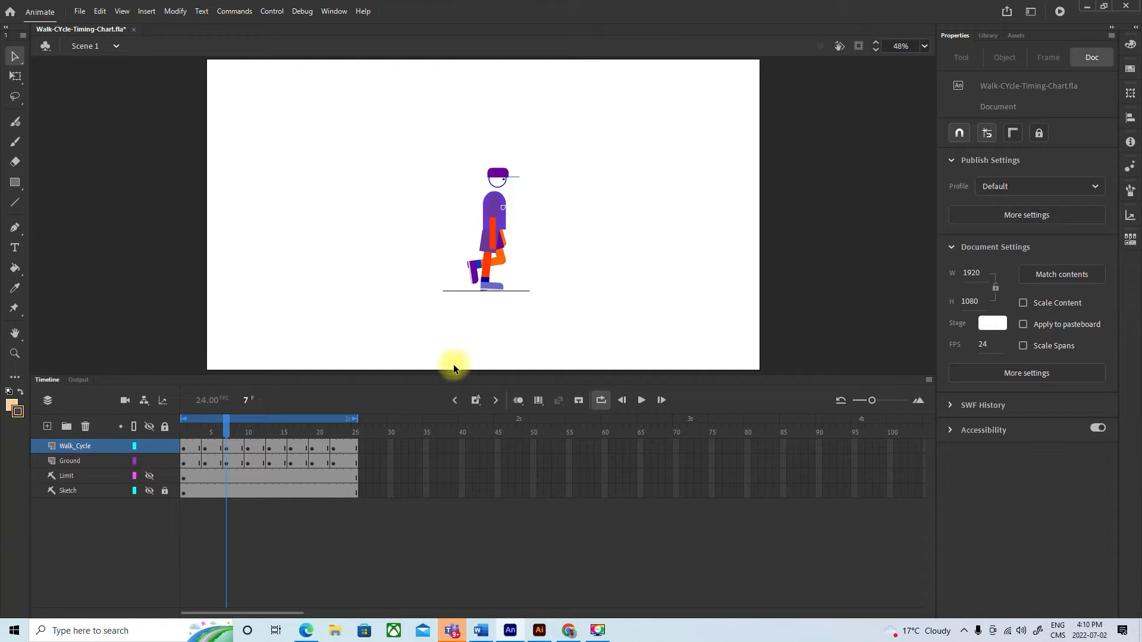
click(641, 402)
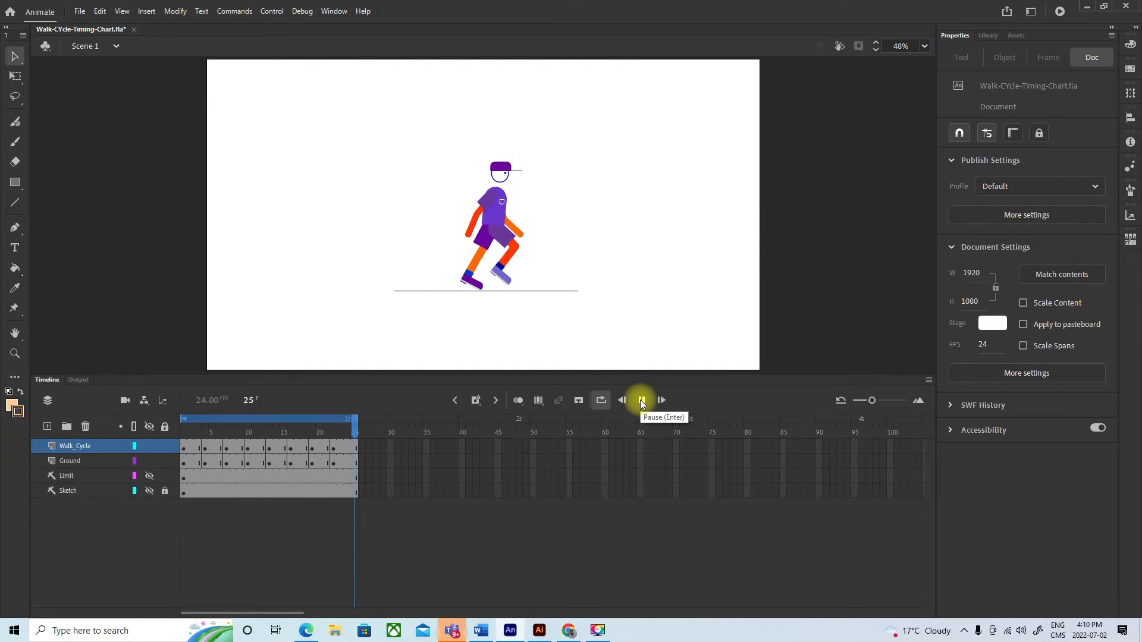
click(641, 401)
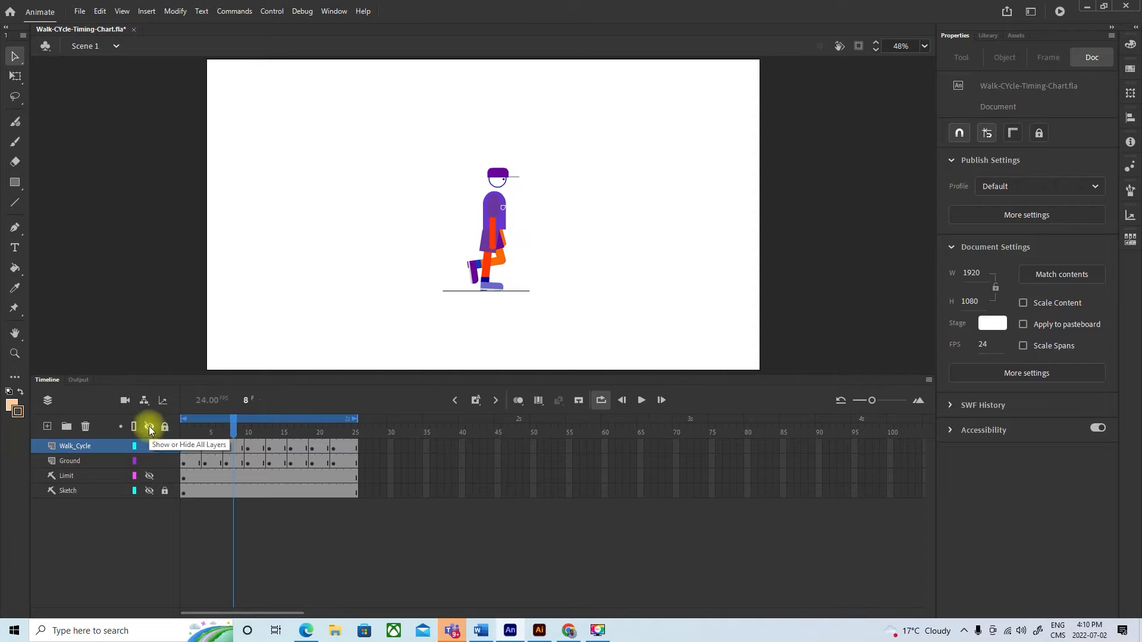
Return to frame 1, insert a new layer above Walk_Cycle and name it Timing_Chart
drag(230, 428, 164, 428)
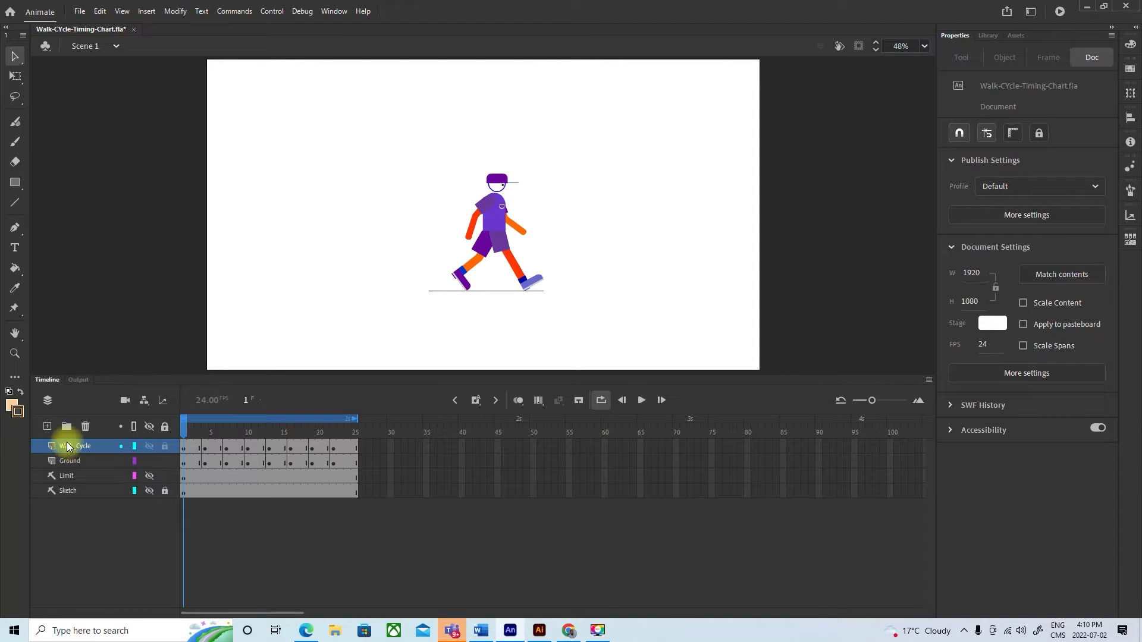
right_click(68, 448)
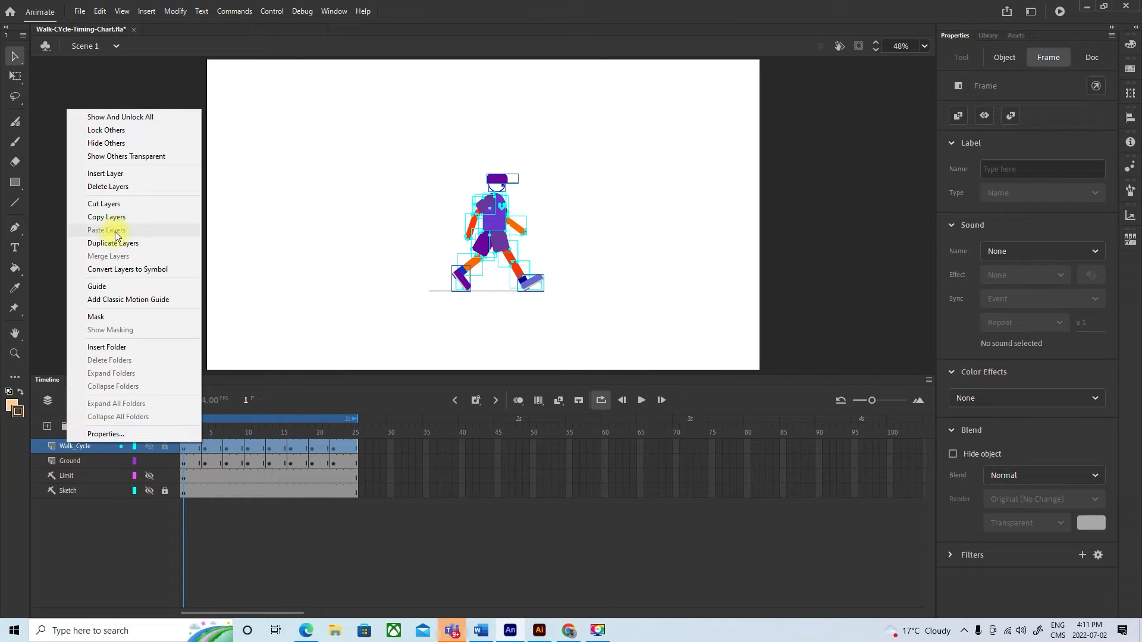
click(110, 174)
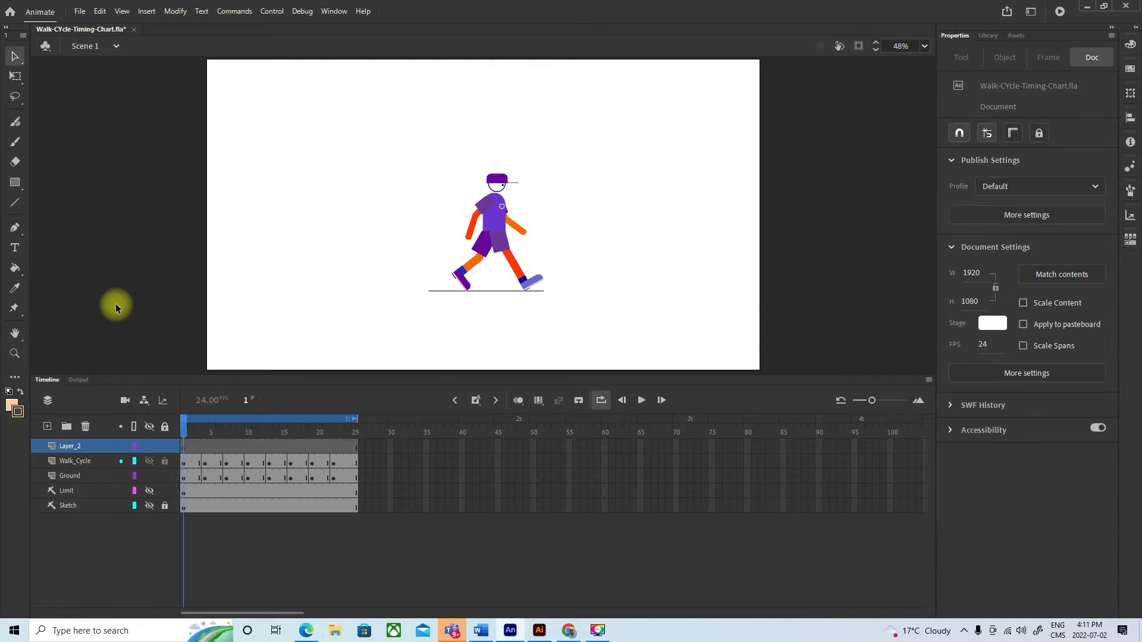
double_click(70, 446)
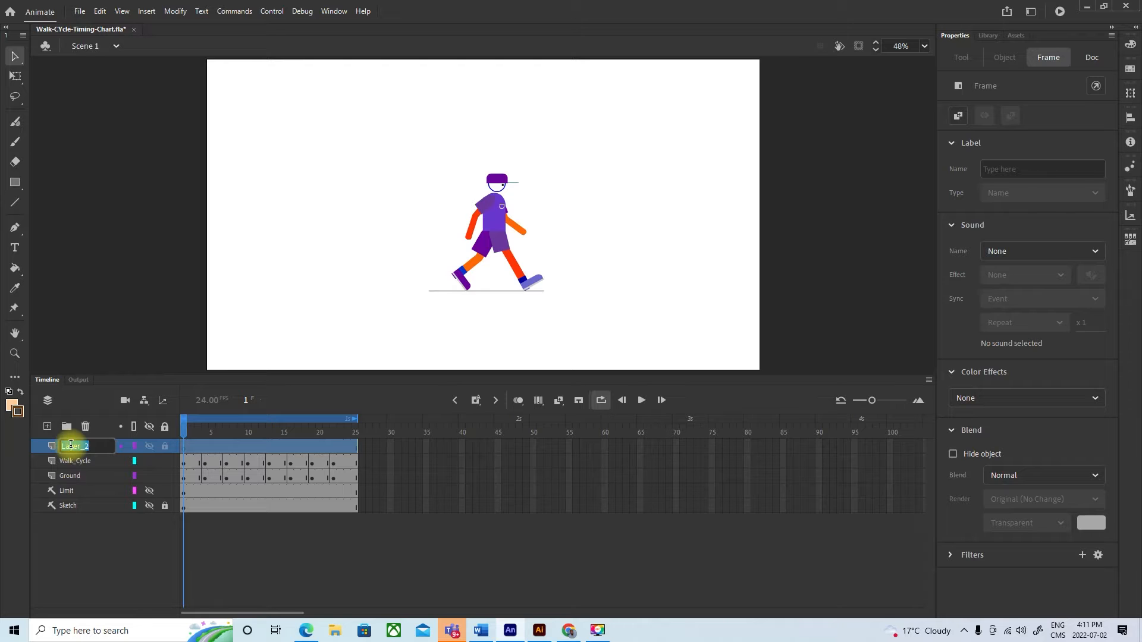
text(Timing_Chart)
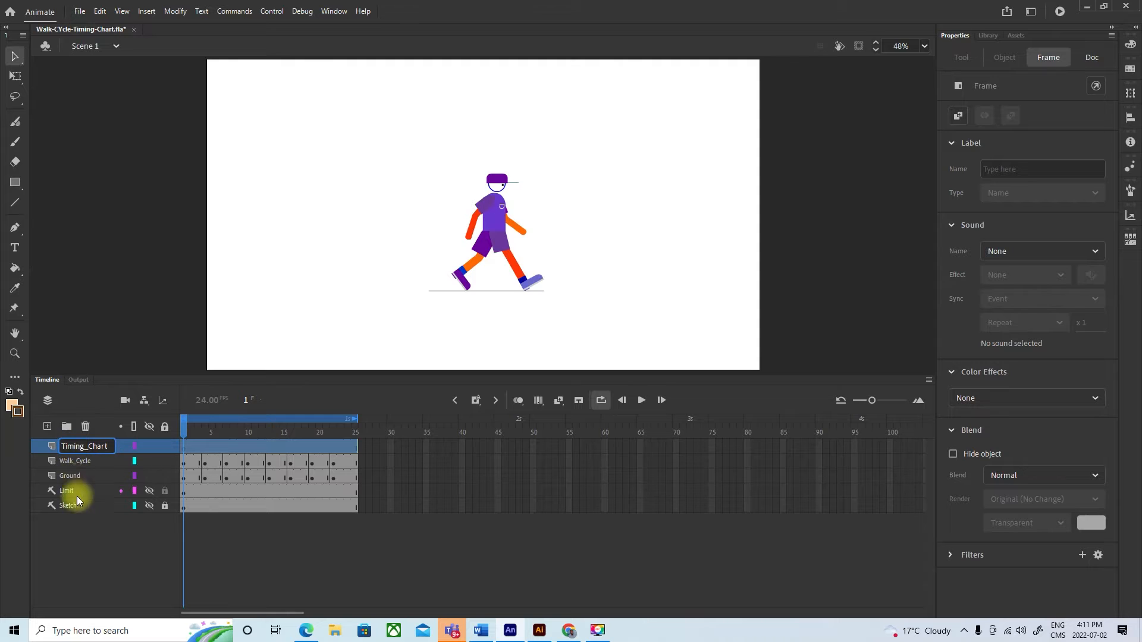
click(91, 534)
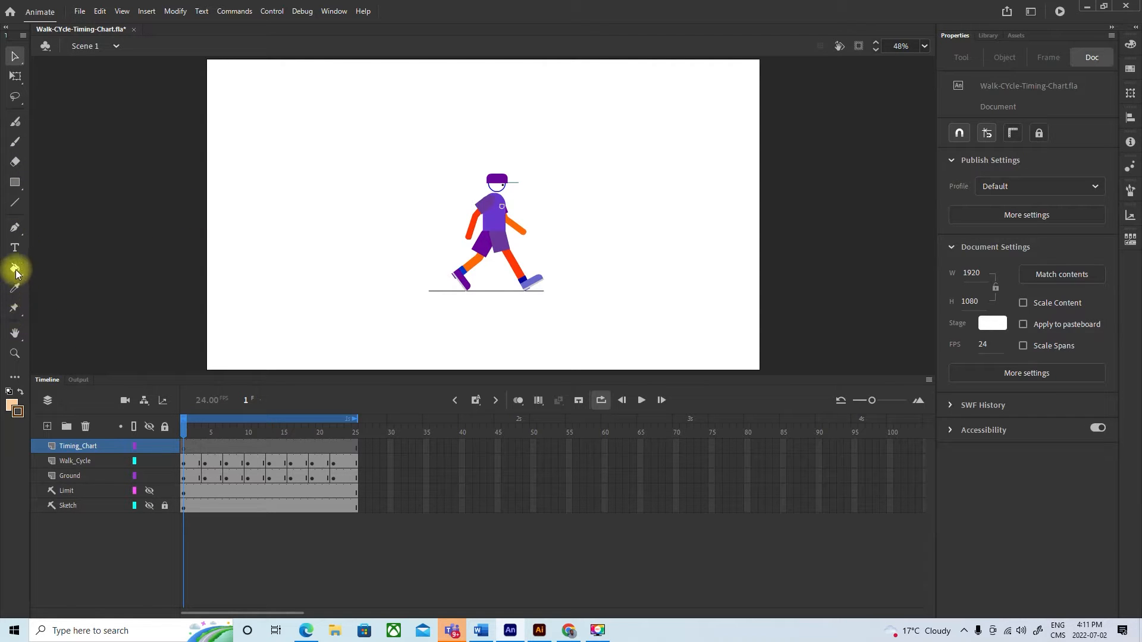
Draw a straight vertical line beside the character, behind its back, on the Timing_Chart layer with the Paint Brush tool
click(19, 310)
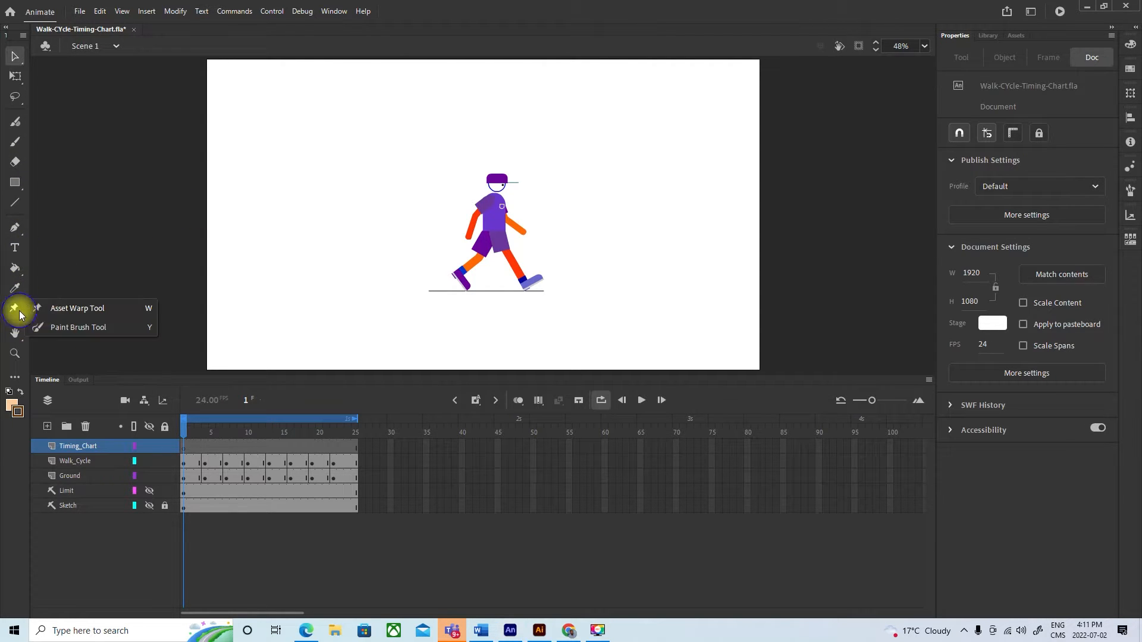
click(54, 327)
drag(333, 129, 320, 300)
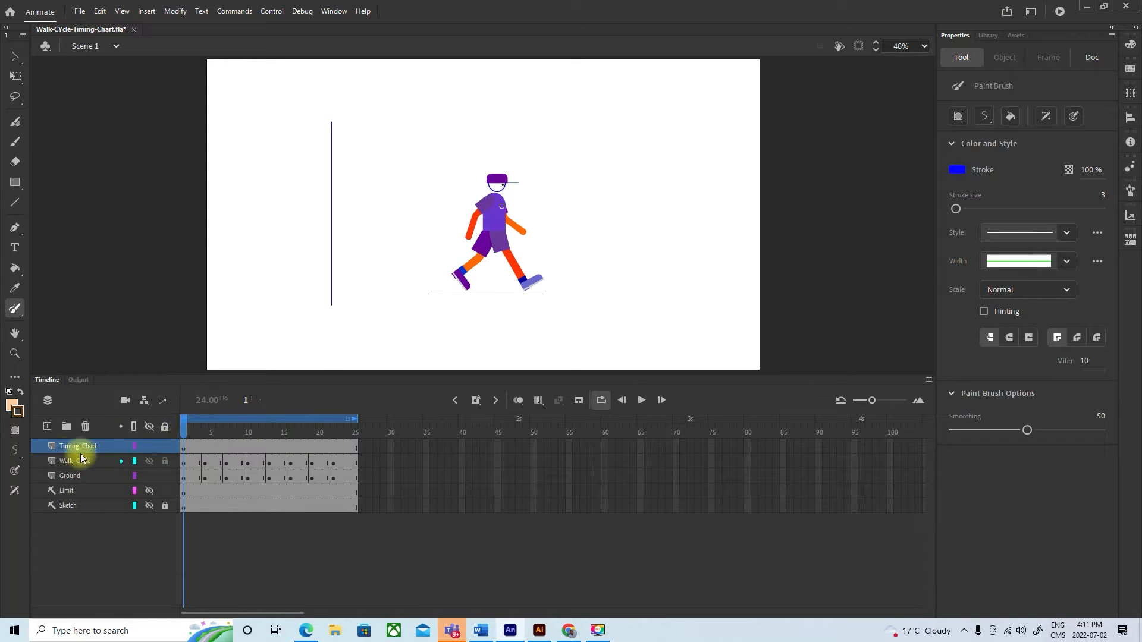
Add a new layer directly above Walk_Cycle and paint a circled 1 below the character's ground line at frame 1
click(62, 457)
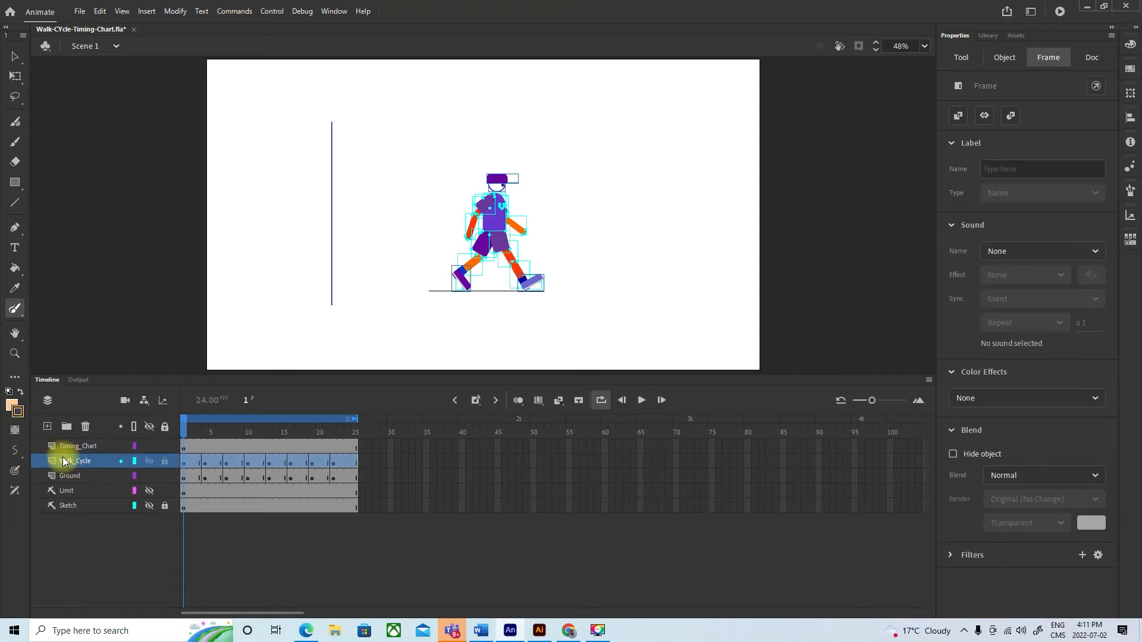
click(47, 427)
click(82, 462)
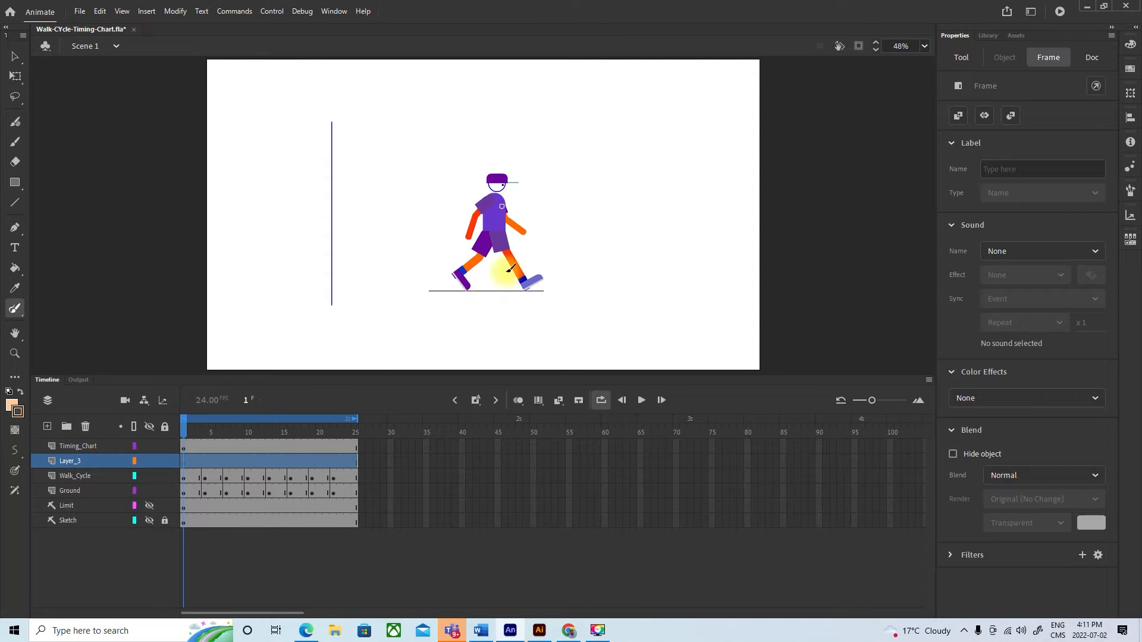
mouse_move(492, 305)
mouse_down()
mouse_move(502, 321)
mouse_move(498, 306)
mouse_up()
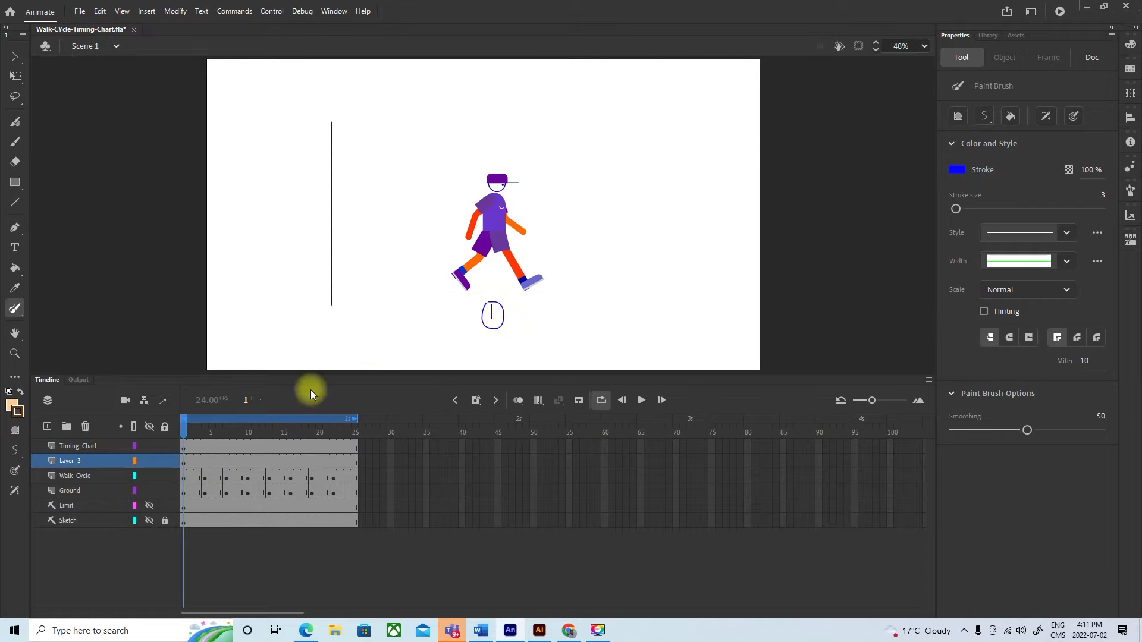
Insert a blank keyframe at frame 4 on Layer_3 and paint the number 4 below the ground line
drag(186, 430, 204, 423)
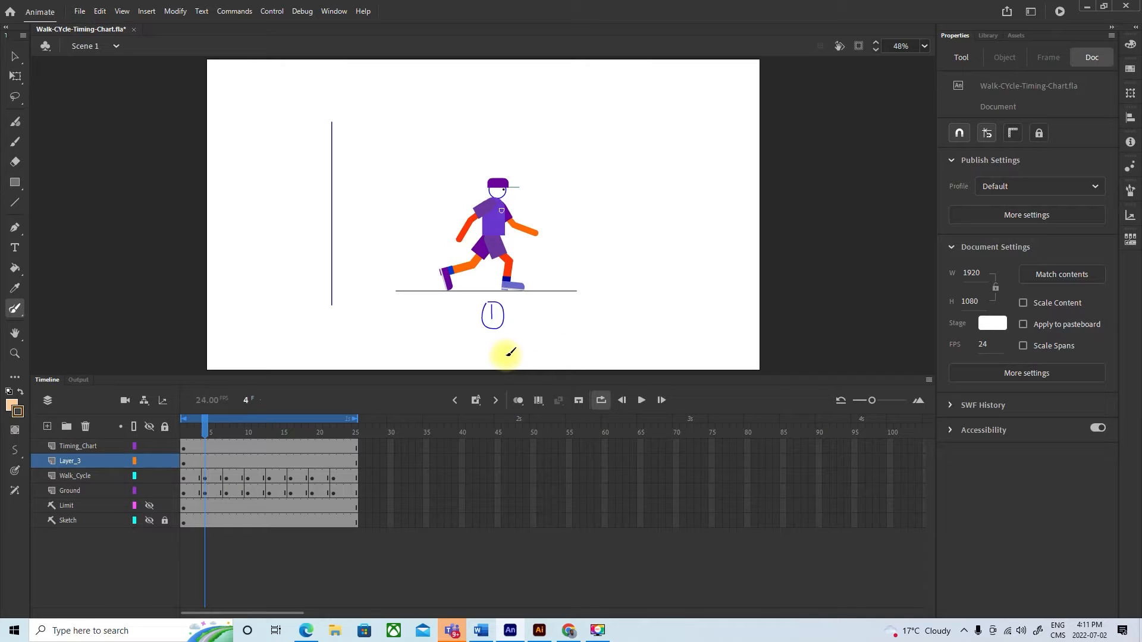
key(F7)
click(476, 306)
drag(476, 305, 478, 331)
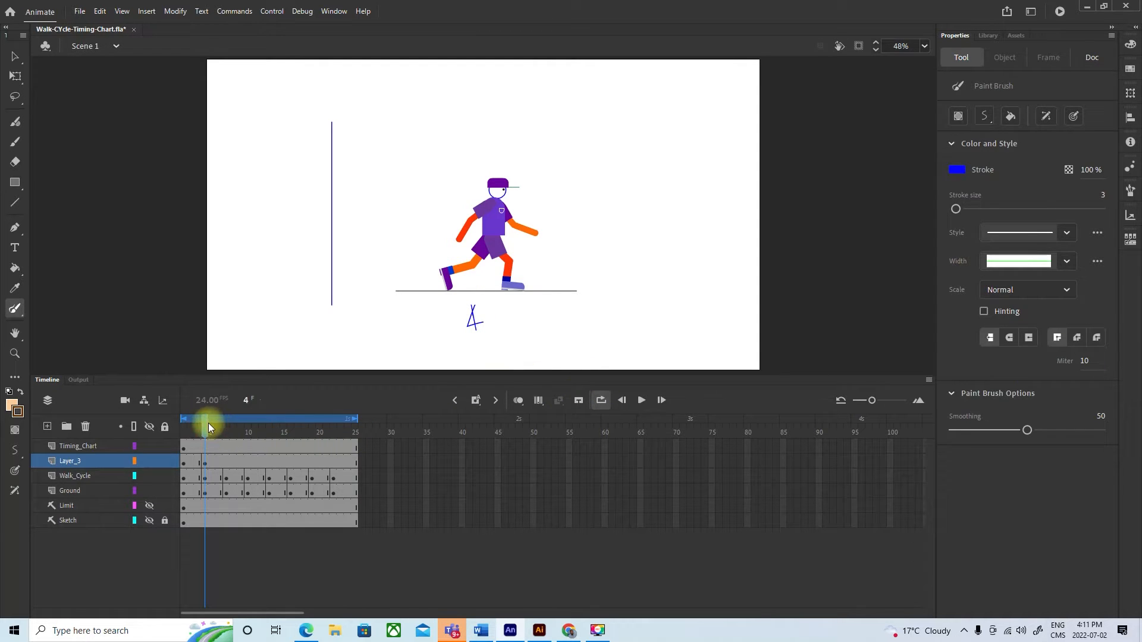
Insert a blank keyframe at frame 7 on Layer_3 and paint a double-underlined 7 below the ground line
drag(221, 428, 228, 426)
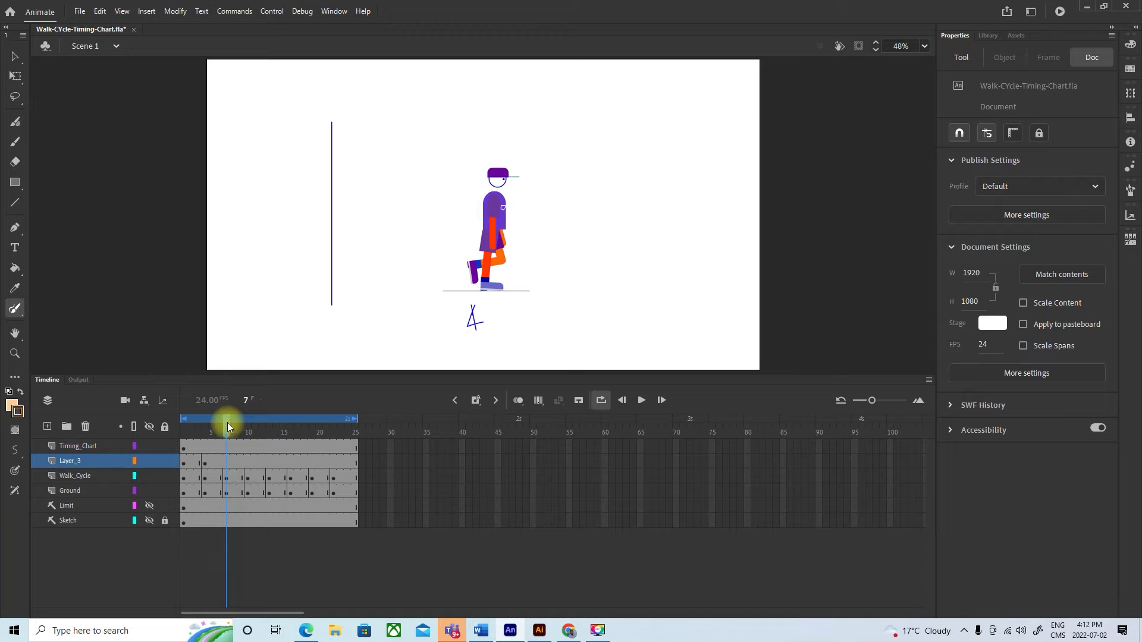
key(F7)
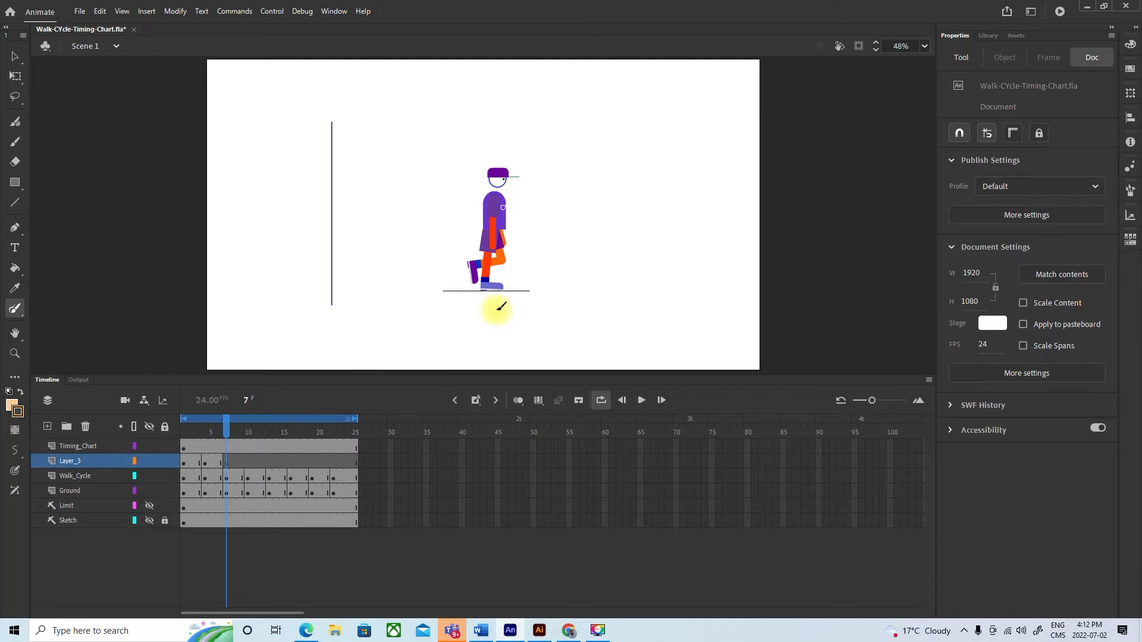
mouse_move(476, 300)
mouse_down()
mouse_move(484, 323)
mouse_move(503, 314)
mouse_up()
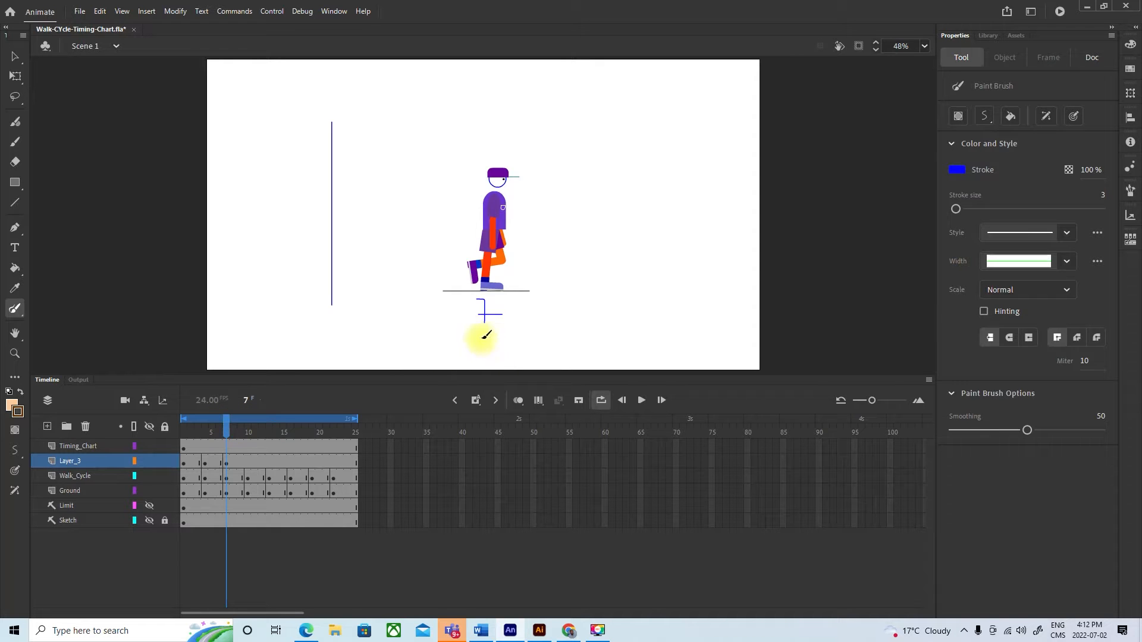
drag(476, 341, 507, 326)
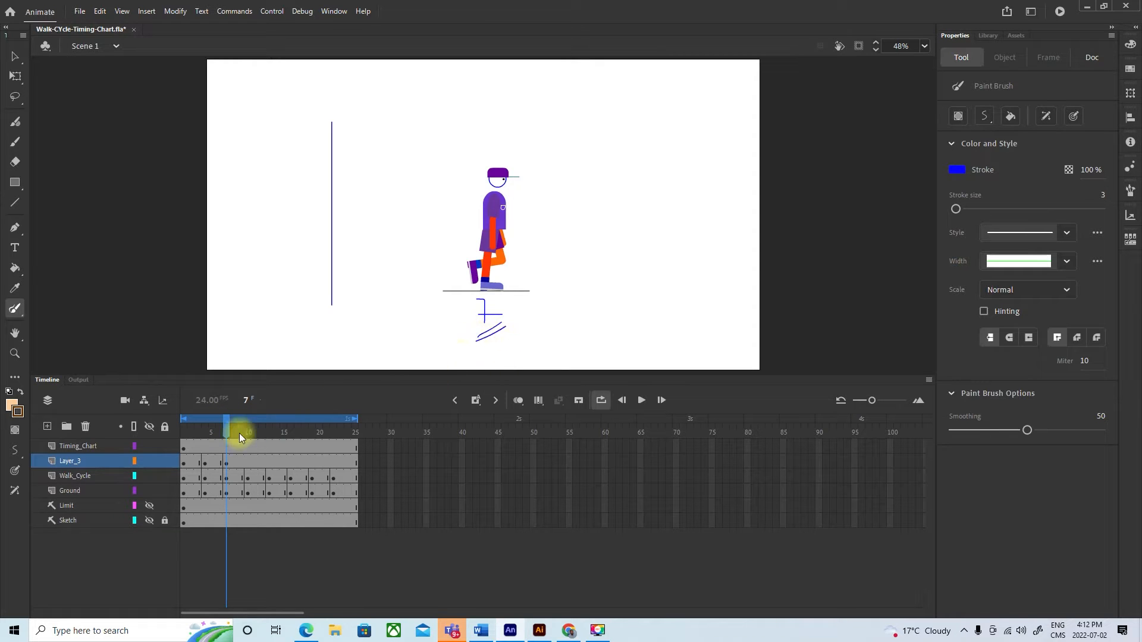
Insert blank keyframes at frames 10 and 13 on Layer_3 and paint each frame's number below the ground line
drag(226, 433, 247, 426)
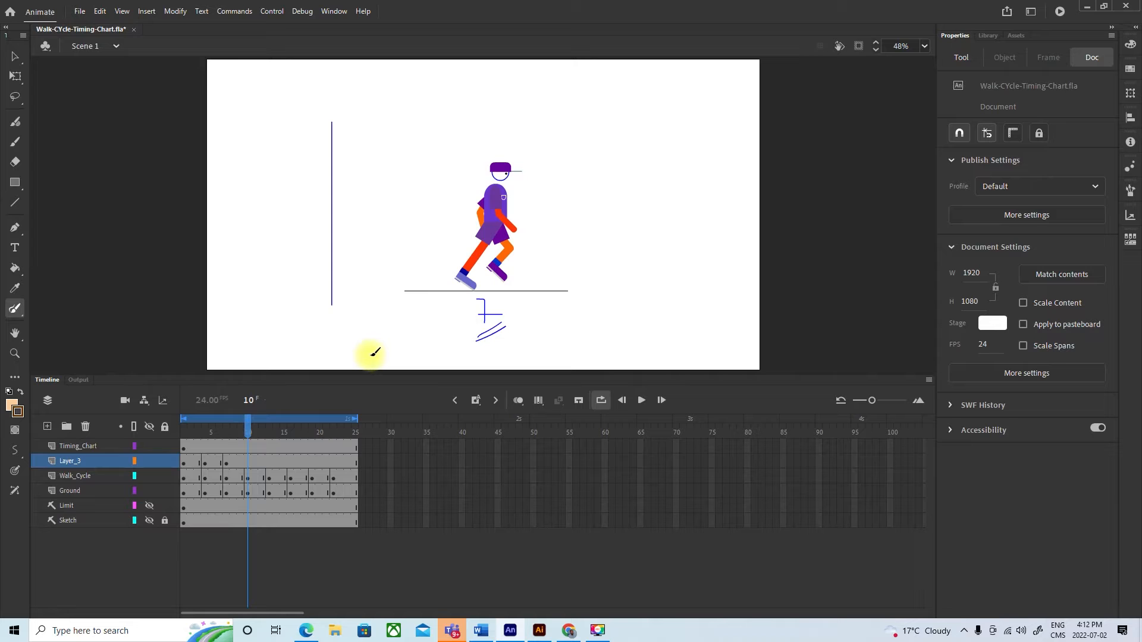
key(F7)
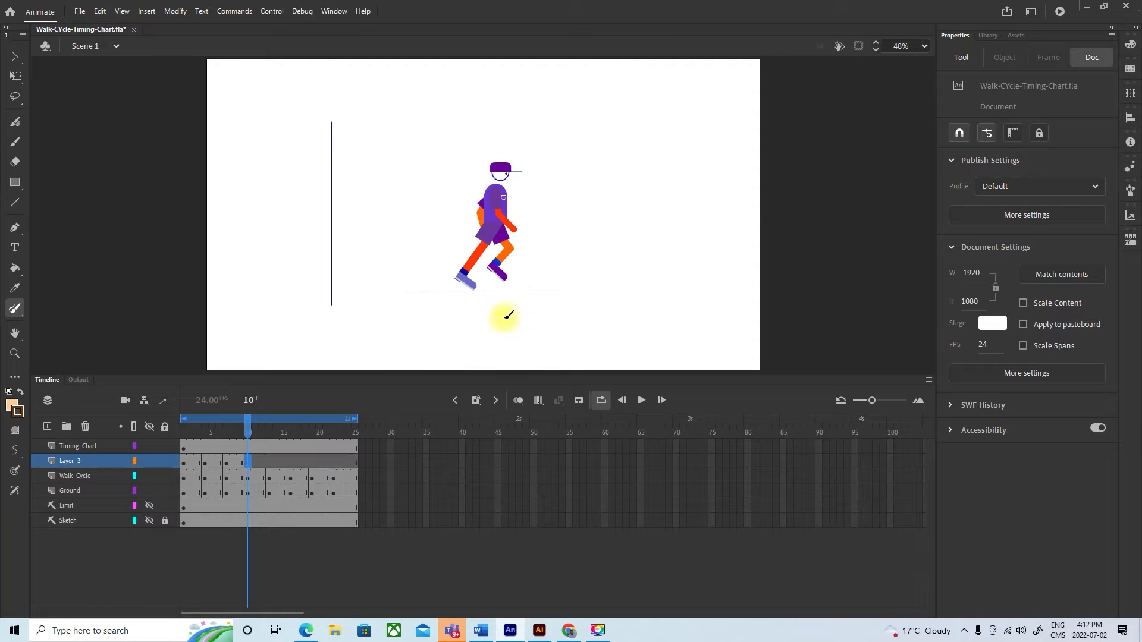
mouse_move(475, 309)
mouse_down()
mouse_move(473, 324)
mouse_move(489, 322)
mouse_move(483, 306)
mouse_up()
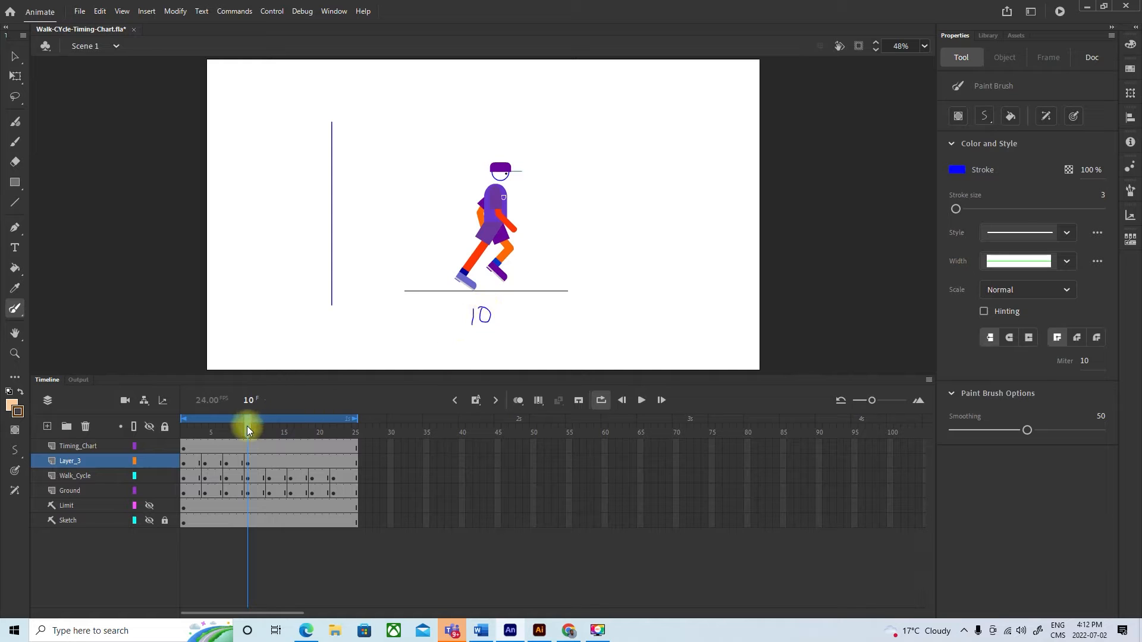
drag(248, 429, 269, 428)
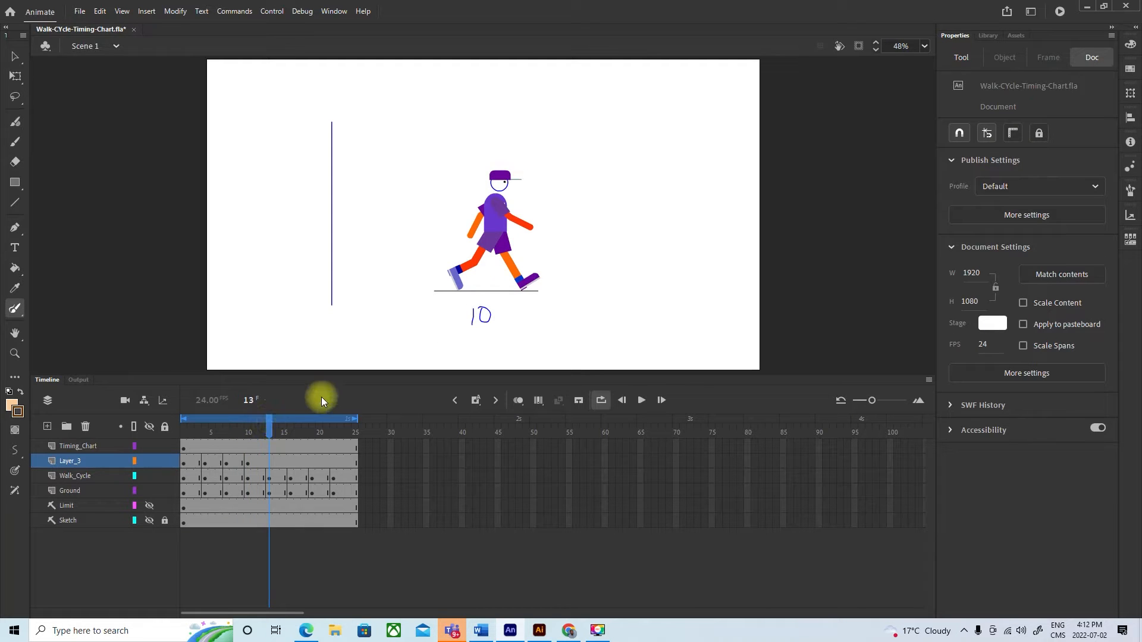
key(F7)
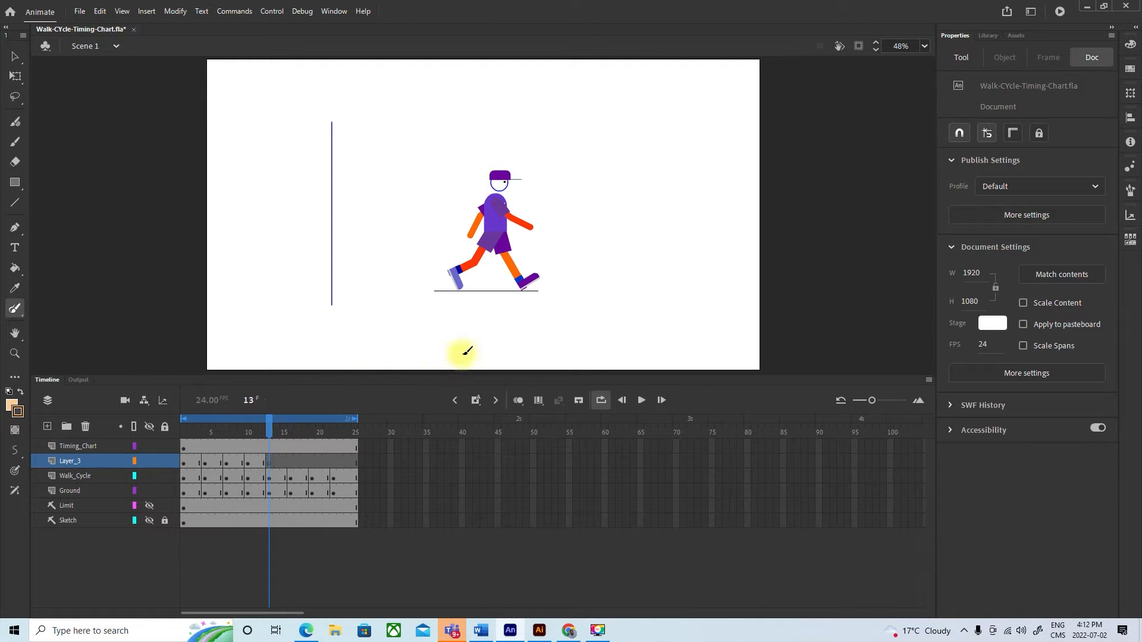
drag(476, 303, 477, 322)
Insert blank keyframes at frames 16 and 19 on Layer_3 and paint the matching frame number under the character in each
drag(270, 426, 289, 430)
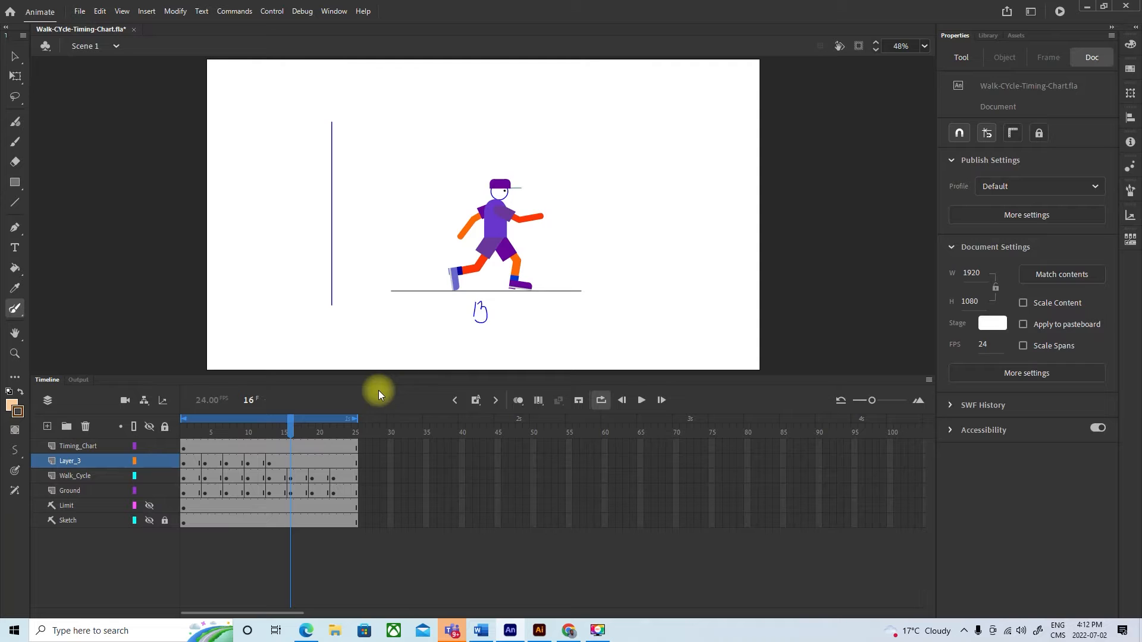
key(F7)
mouse_move(481, 304)
mouse_down()
mouse_move(477, 323)
mouse_move(487, 316)
mouse_up()
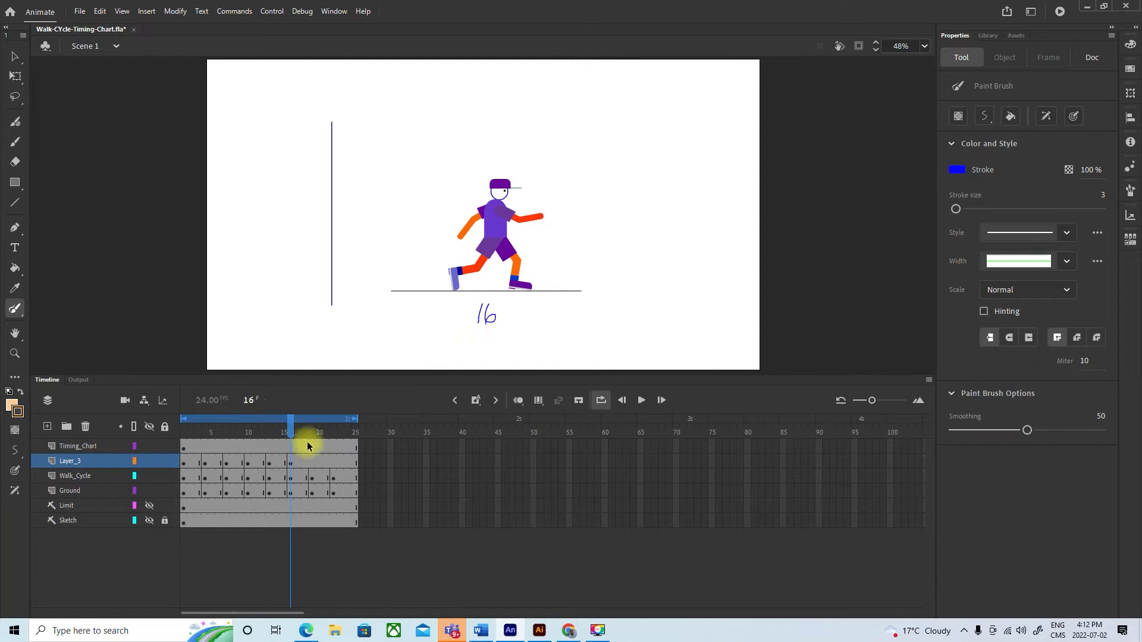
drag(290, 436, 315, 437)
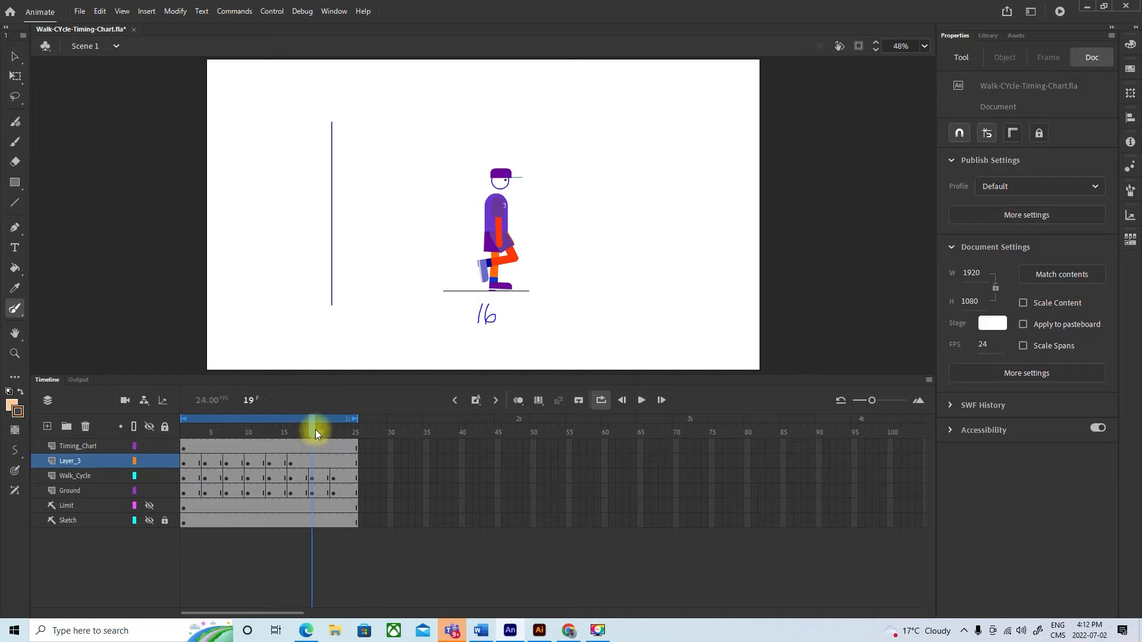
key(F7)
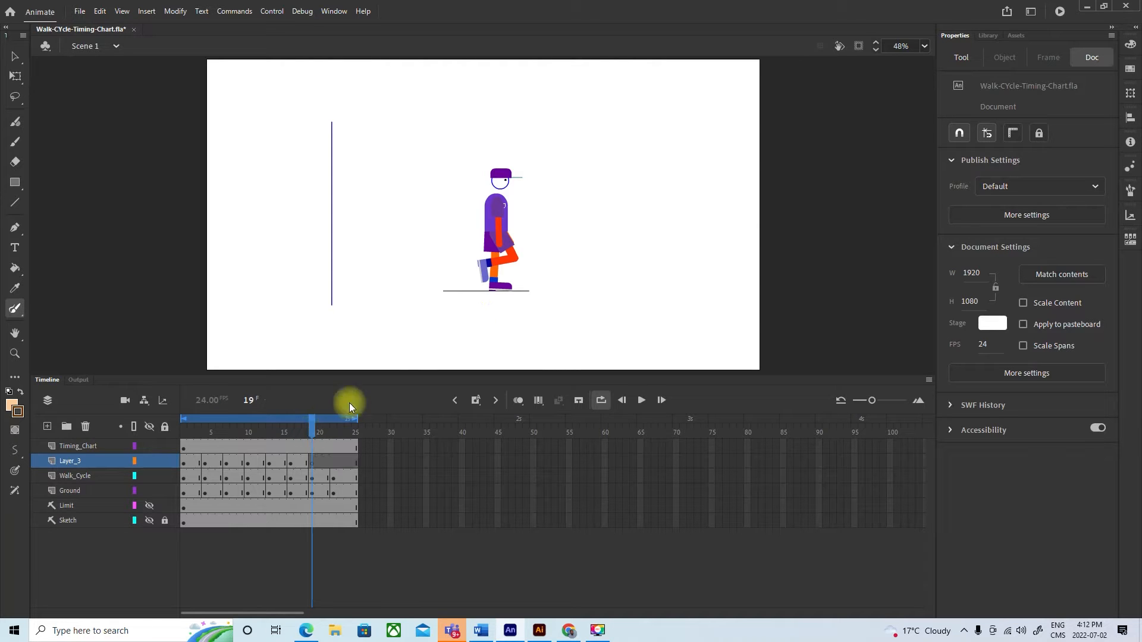
drag(481, 301, 487, 321)
Insert a blank keyframe at frame 22 on Layer_3 and paint a circled 22 below the ground line
drag(310, 426, 335, 426)
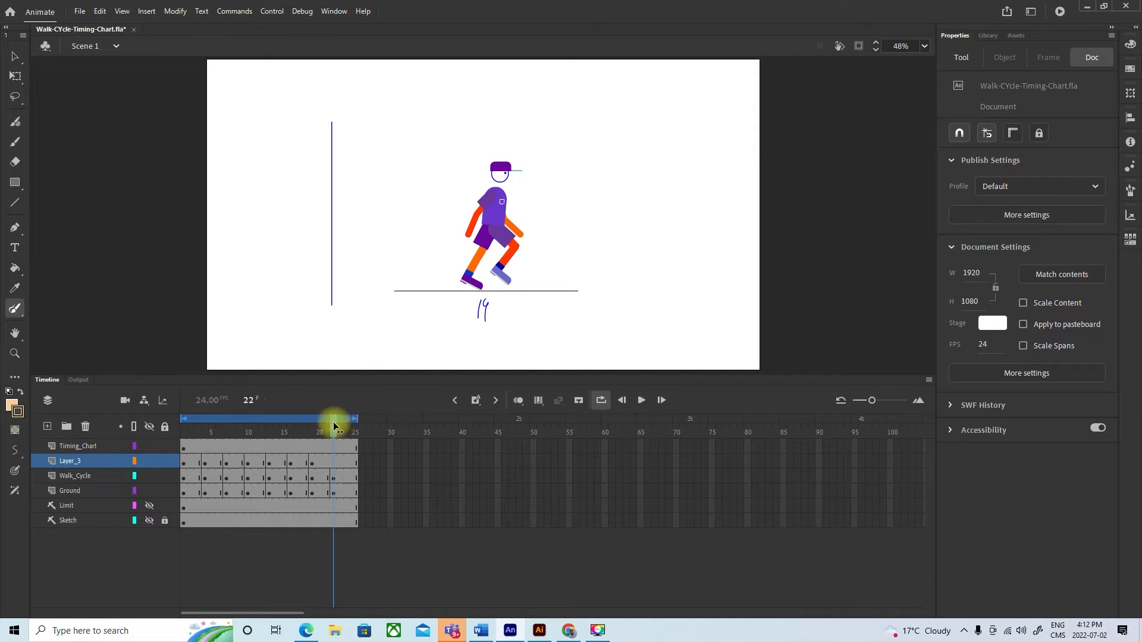
key(F7)
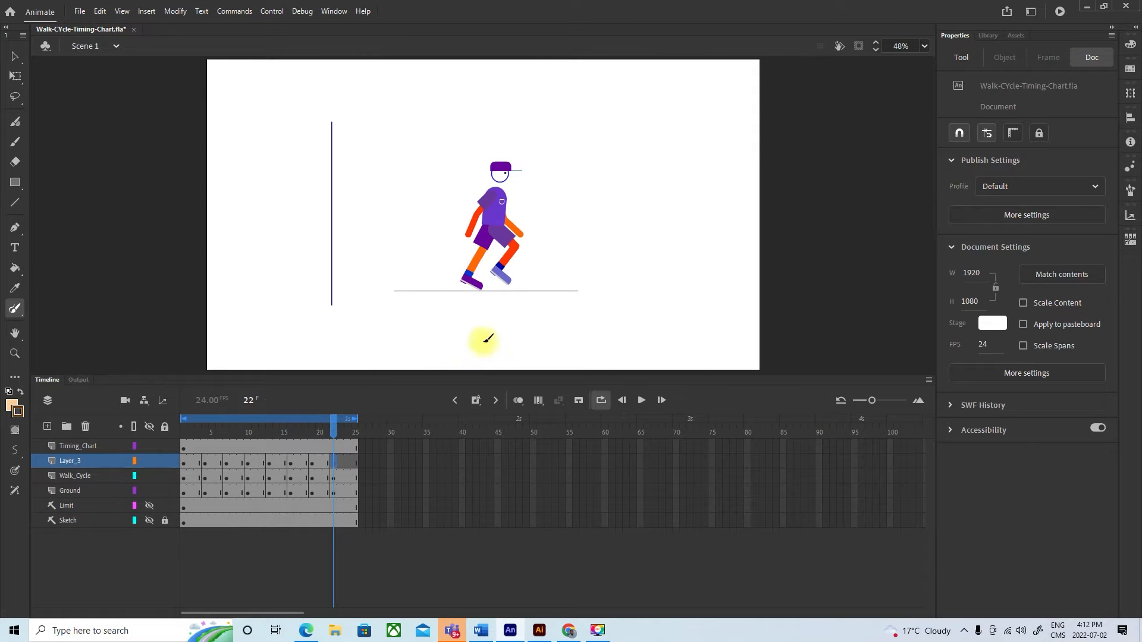
mouse_move(477, 308)
mouse_down()
mouse_move(493, 316)
mouse_move(503, 312)
mouse_move(479, 299)
mouse_move(486, 322)
mouse_move(510, 314)
mouse_move(477, 300)
mouse_up()
Play the walk cycle to check the painted frame numbers, then return to frame 1
mouse_move(334, 424)
mouse_down()
mouse_move(184, 443)
mouse_move(356, 429)
mouse_up()
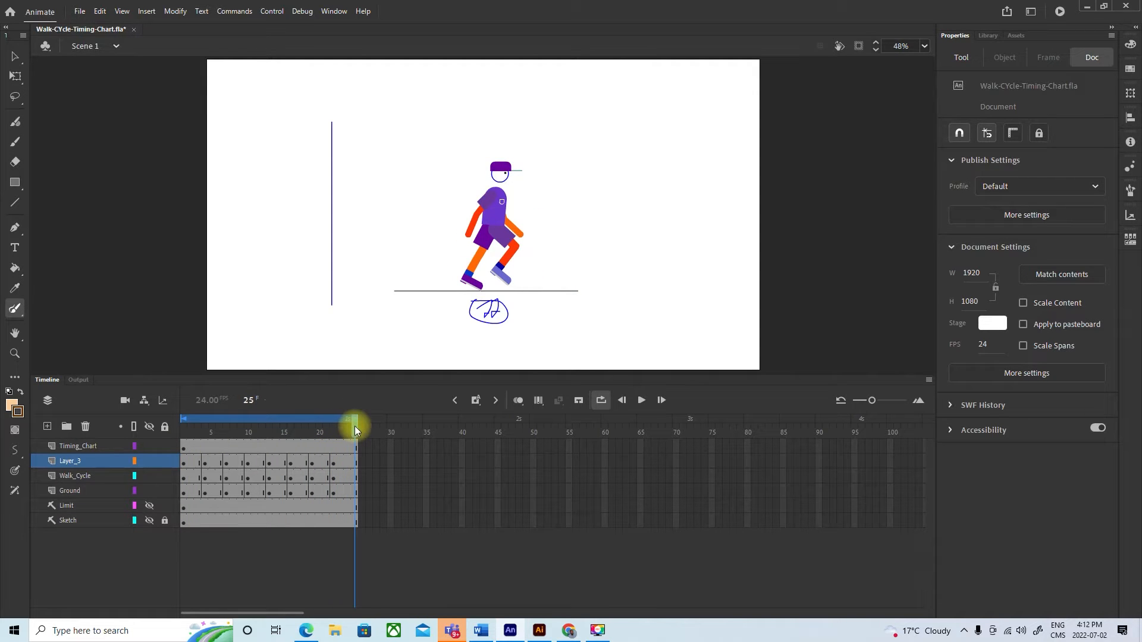
click(642, 400)
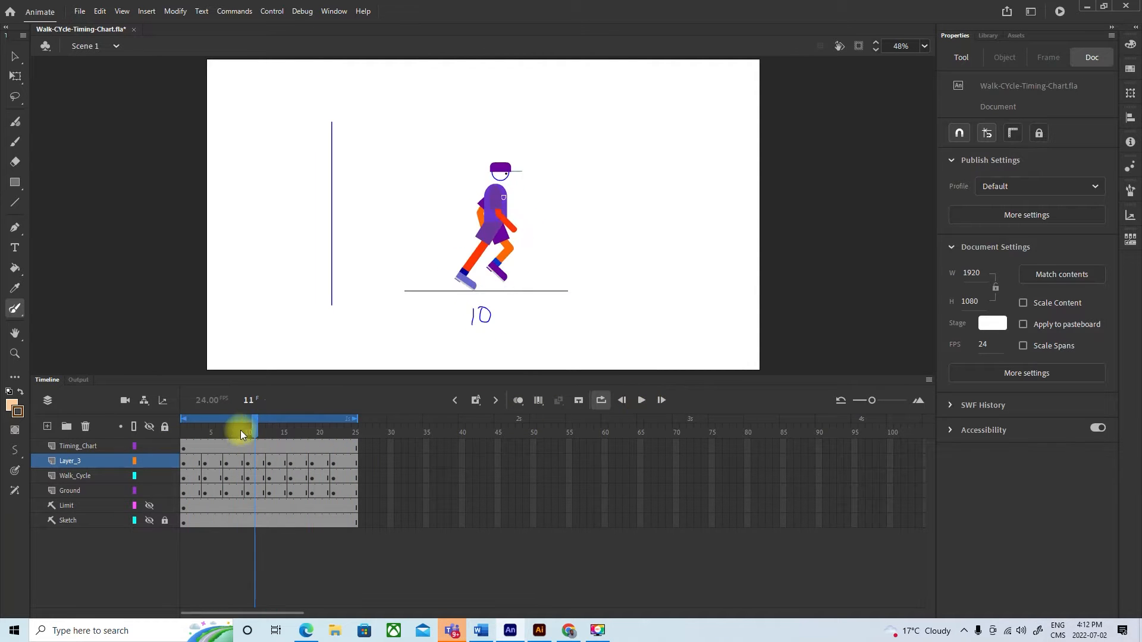
drag(256, 431, 156, 433)
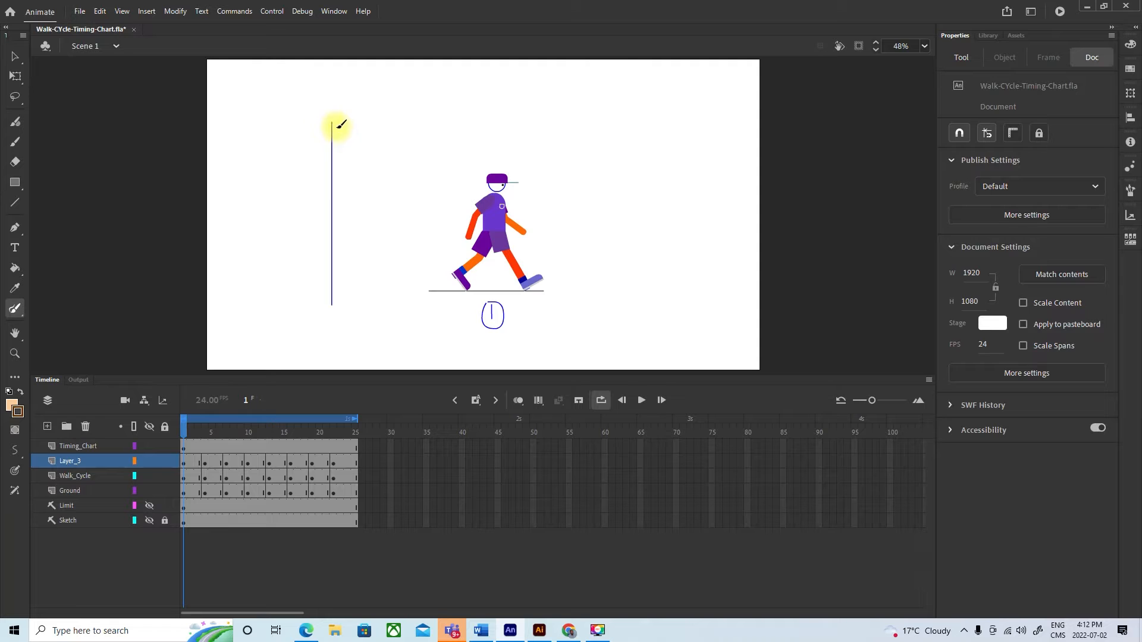
Rename Layer_3 as Frames and lock it
click(83, 446)
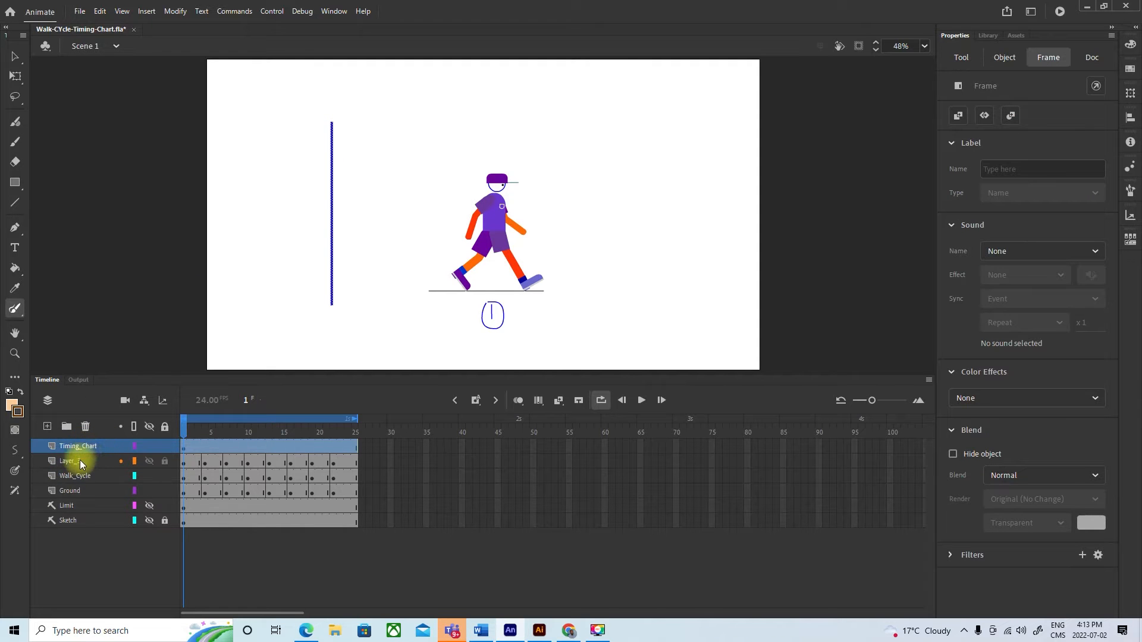
double_click(79, 461)
text(Fram)
key(BackSpace)
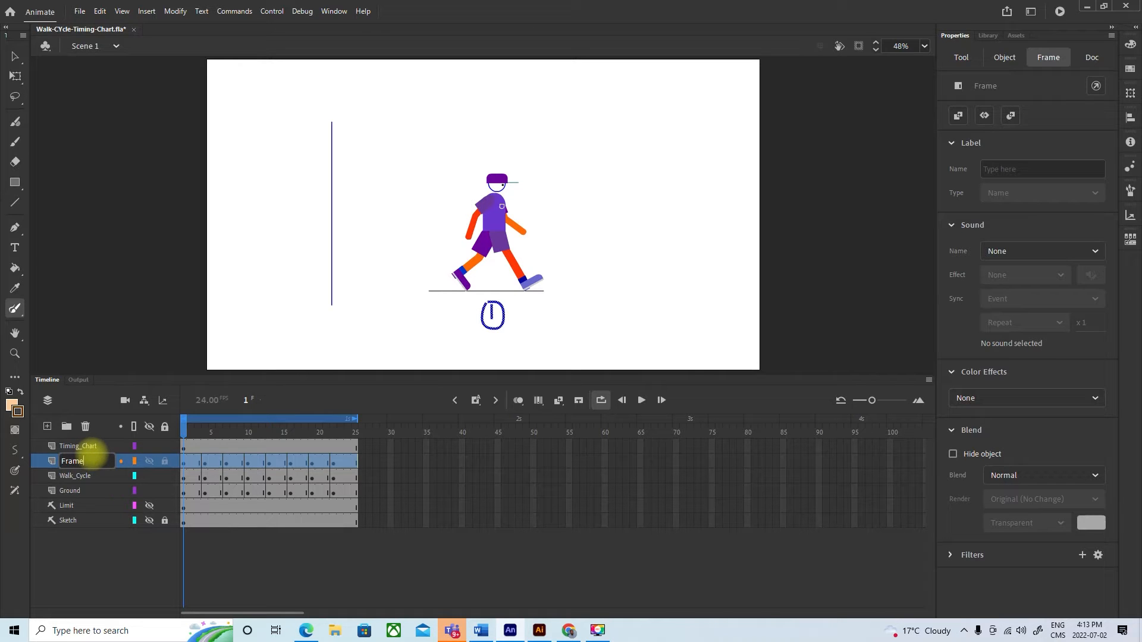
click(115, 541)
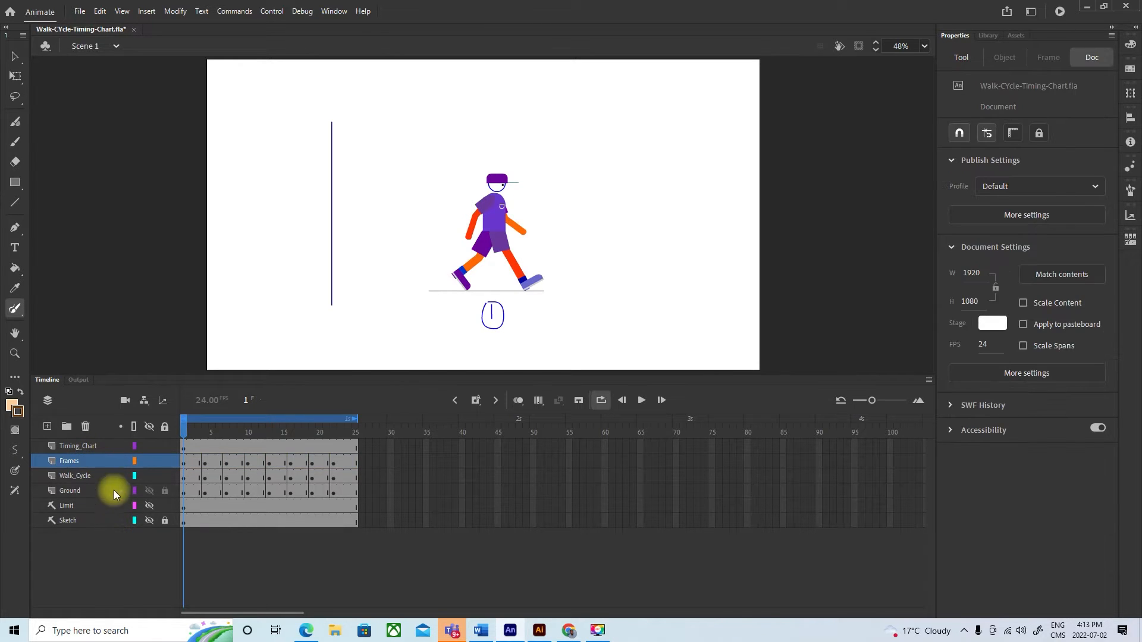
click(164, 461)
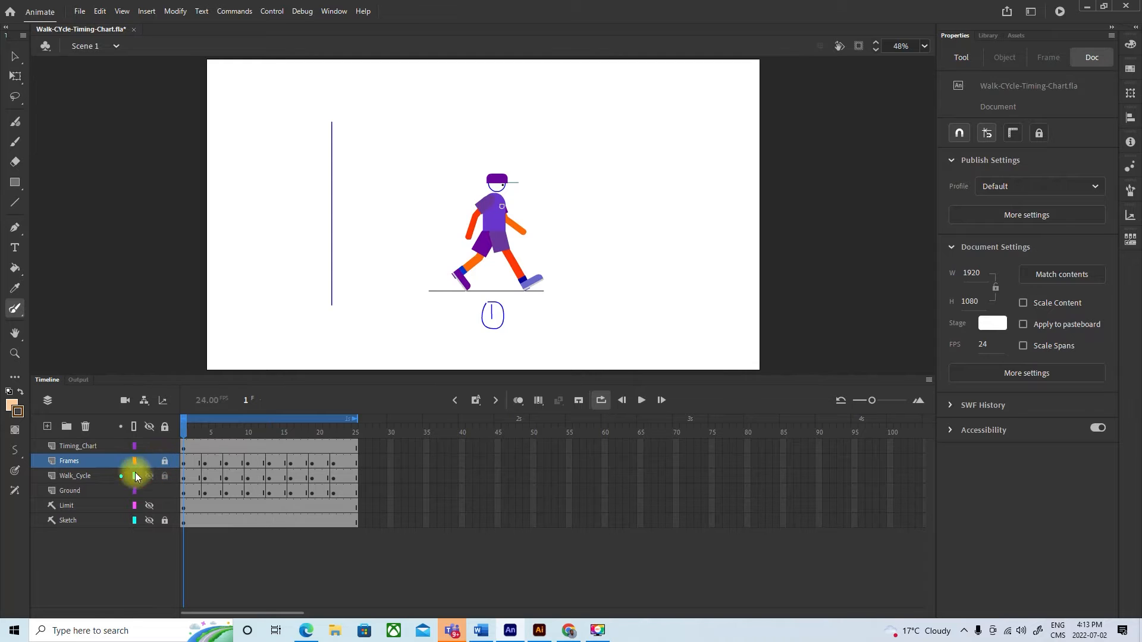
On the Timing_Chart layer, paint a tick with a circled 1 at the chart line's upper end and a circled 22 at its lower end
click(80, 446)
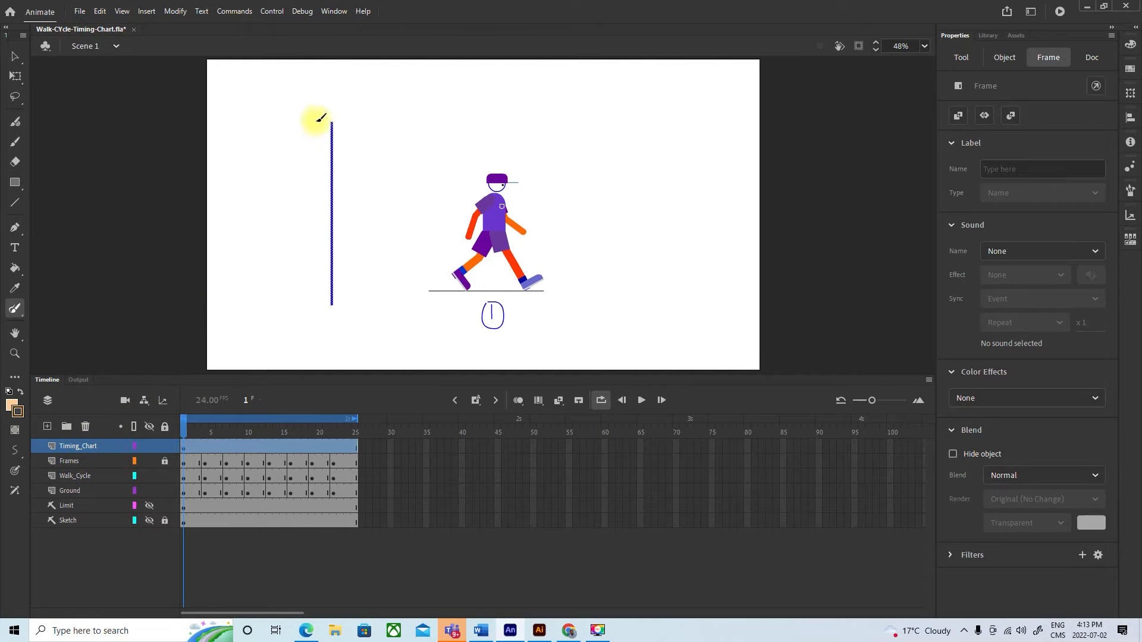
mouse_move(320, 121)
mouse_down()
mouse_move(330, 121)
mouse_move(305, 130)
mouse_move(311, 115)
mouse_up()
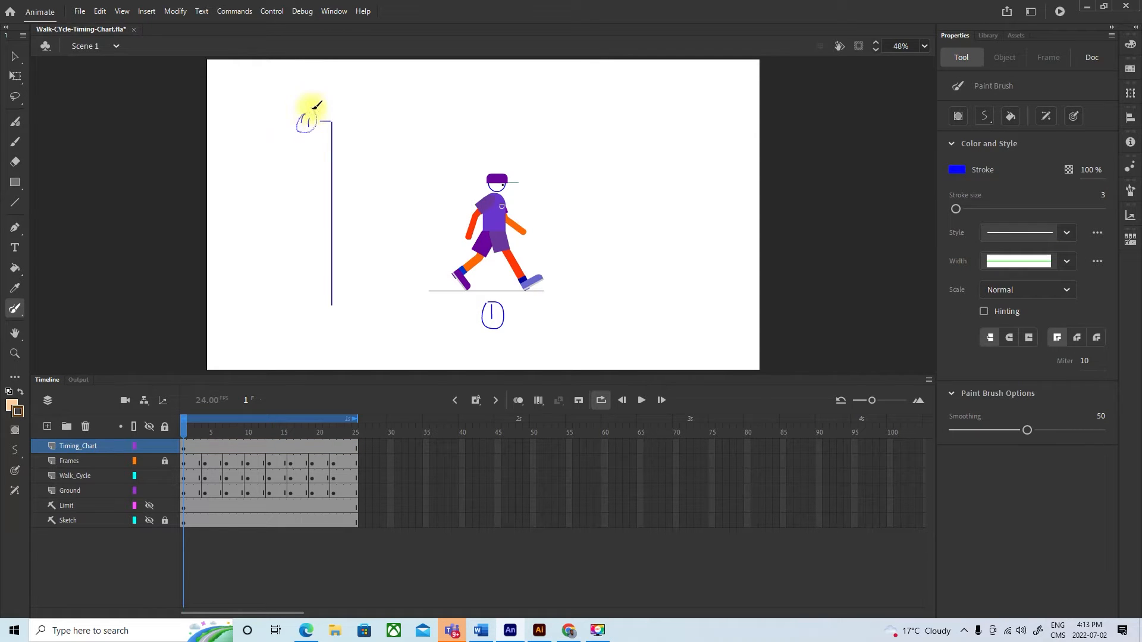
mouse_move(328, 307)
mouse_down()
mouse_move(310, 307)
mouse_move(316, 320)
mouse_move(303, 290)
mouse_up()
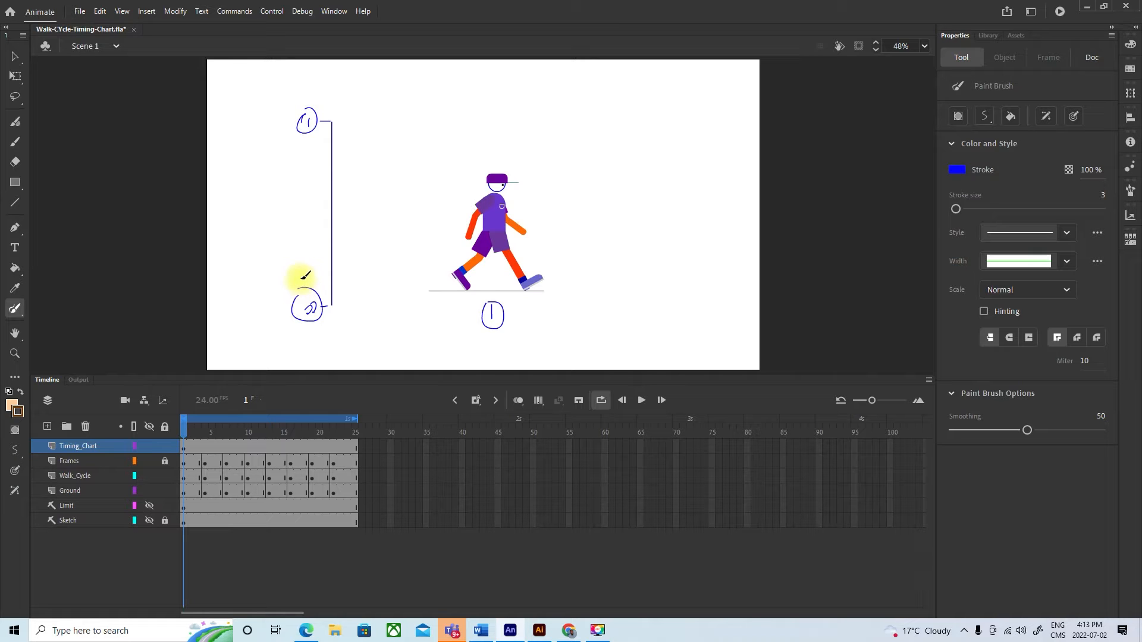
Paint the handwritten notes "Ease in" and "Ease out" one below the other above the character
mouse_move(524, 75)
mouse_down()
mouse_move(525, 79)
mouse_move(536, 103)
mouse_move(546, 82)
mouse_move(550, 97)
mouse_move(557, 81)
mouse_move(583, 96)
mouse_up()
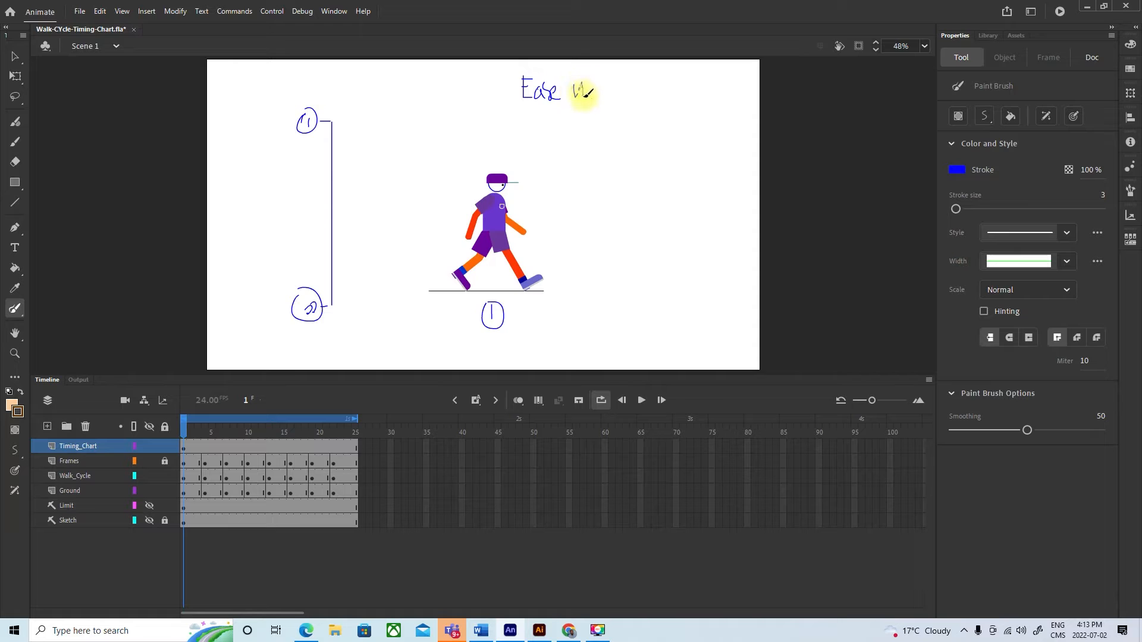
click(570, 79)
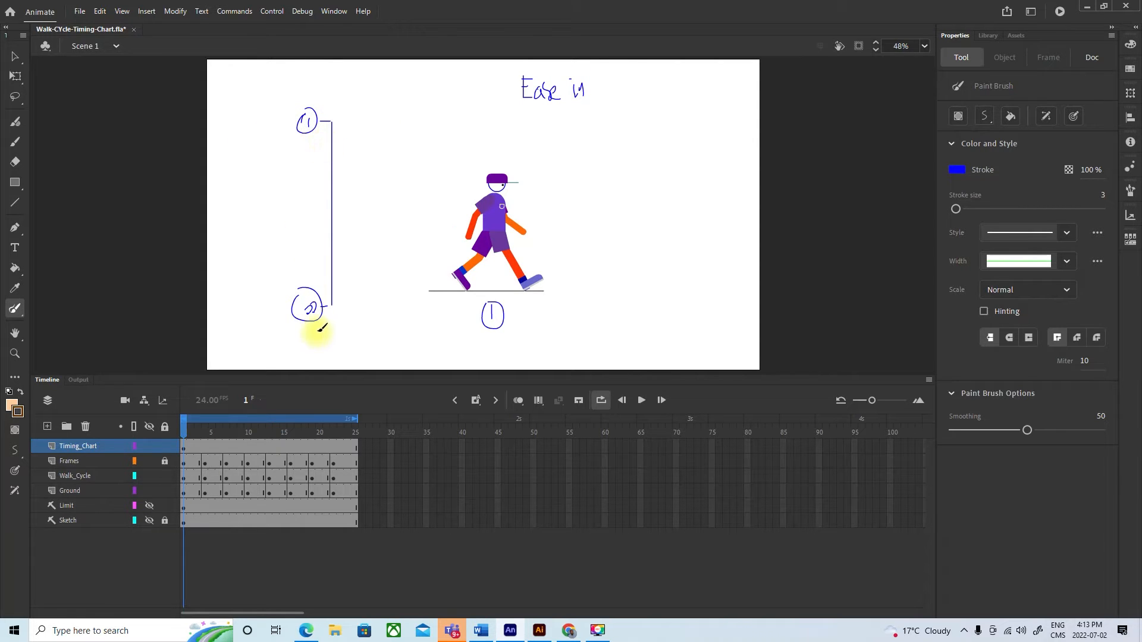
mouse_move(523, 111)
mouse_down()
mouse_move(524, 124)
mouse_move(546, 130)
mouse_move(544, 120)
mouse_up()
drag(522, 111, 556, 129)
drag(561, 120, 558, 130)
mouse_move(564, 125)
mouse_down()
mouse_move(591, 123)
mouse_move(615, 98)
mouse_move(610, 112)
mouse_up()
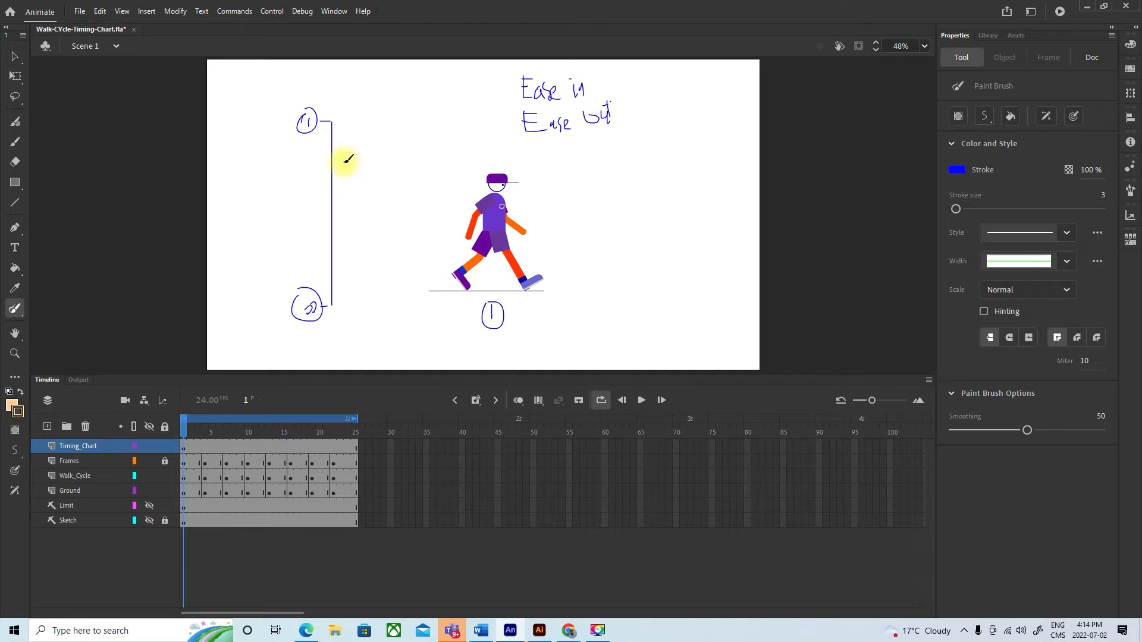
Paint a third handwritten note starting with "Easen" beside the character's head, below the "Ease out" note
mouse_move(563, 159)
mouse_down()
mouse_move(563, 184)
mouse_move(576, 174)
mouse_move(562, 170)
mouse_move(576, 167)
mouse_move(567, 161)
mouse_move(617, 171)
mouse_up()
drag(619, 162, 620, 169)
mouse_move(623, 162)
mouse_down()
mouse_move(670, 162)
mouse_move(684, 148)
mouse_up()
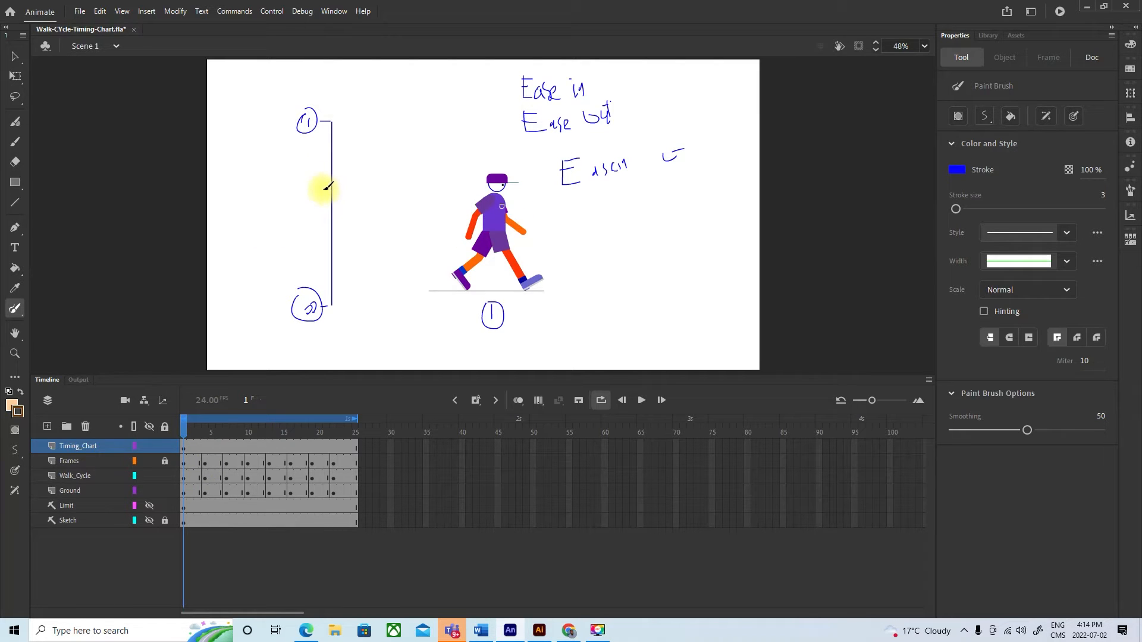
Paint ticks labelled 19, 16, 13, 10 and 7 on the upper part of the chart line, spaced closer together towards the circled 1
mouse_move(326, 183)
mouse_down()
mouse_move(338, 181)
mouse_move(319, 196)
mouse_up()
drag(307, 188, 317, 204)
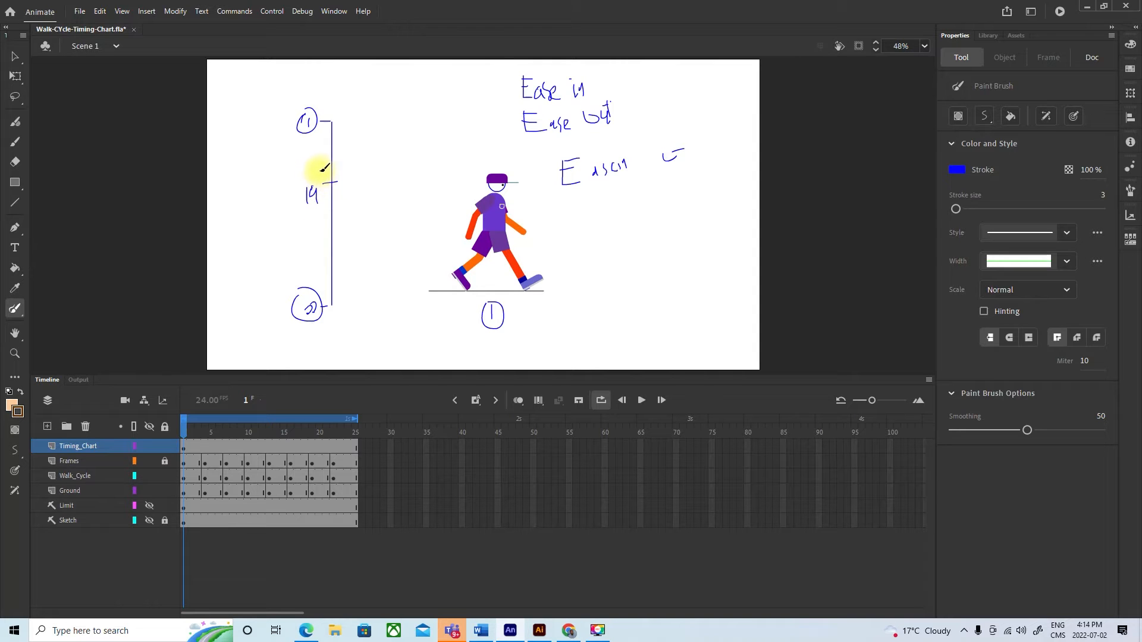
drag(324, 169, 331, 167)
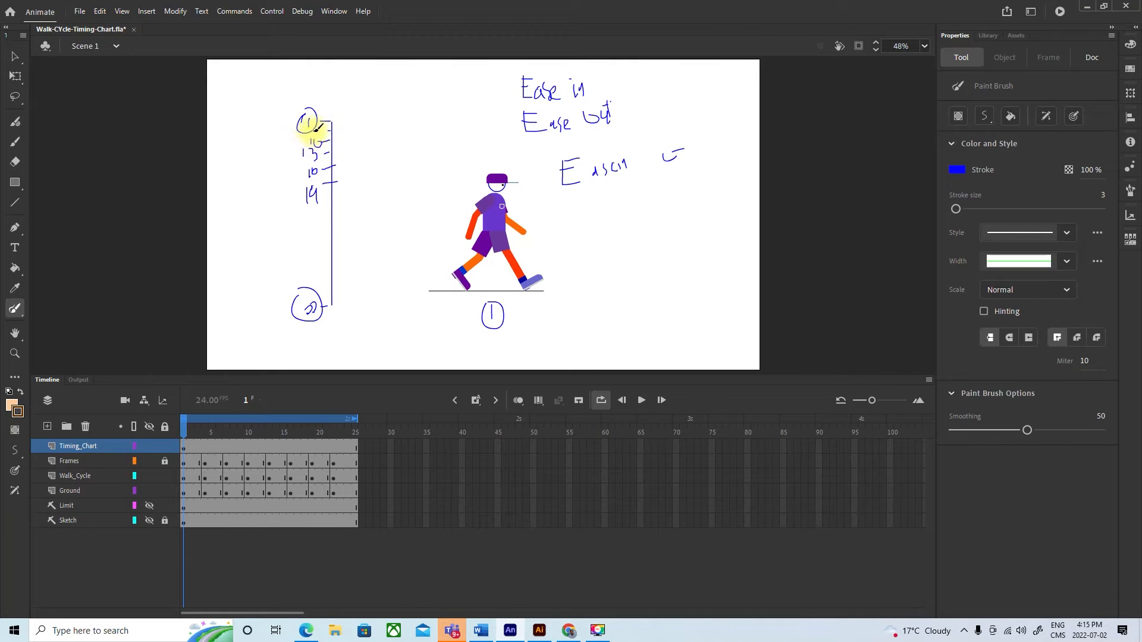
drag(322, 132, 326, 132)
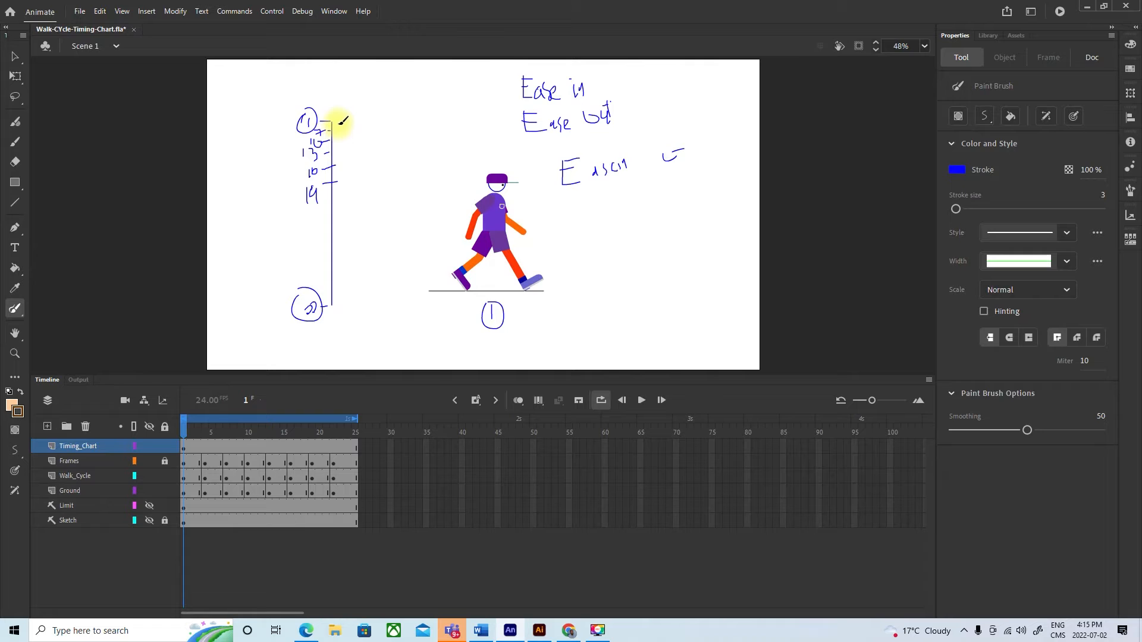
Finish the marks nearest the circled 1 and paint arcs linking successive ticks, with a long one from 19 to 22
drag(323, 128, 323, 129)
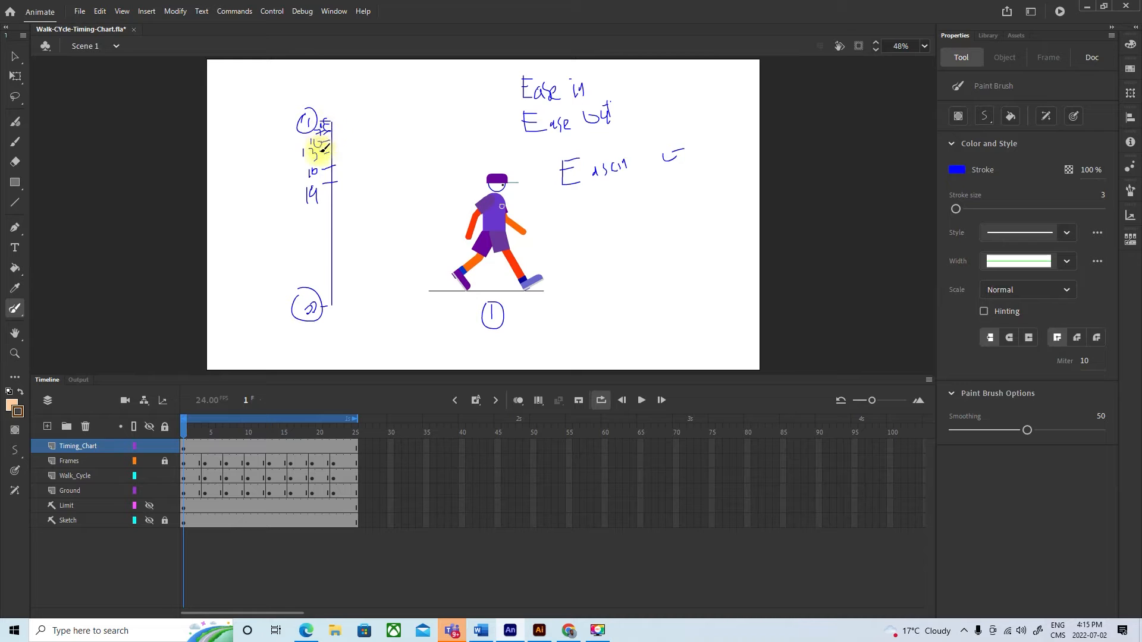
drag(325, 143, 322, 174)
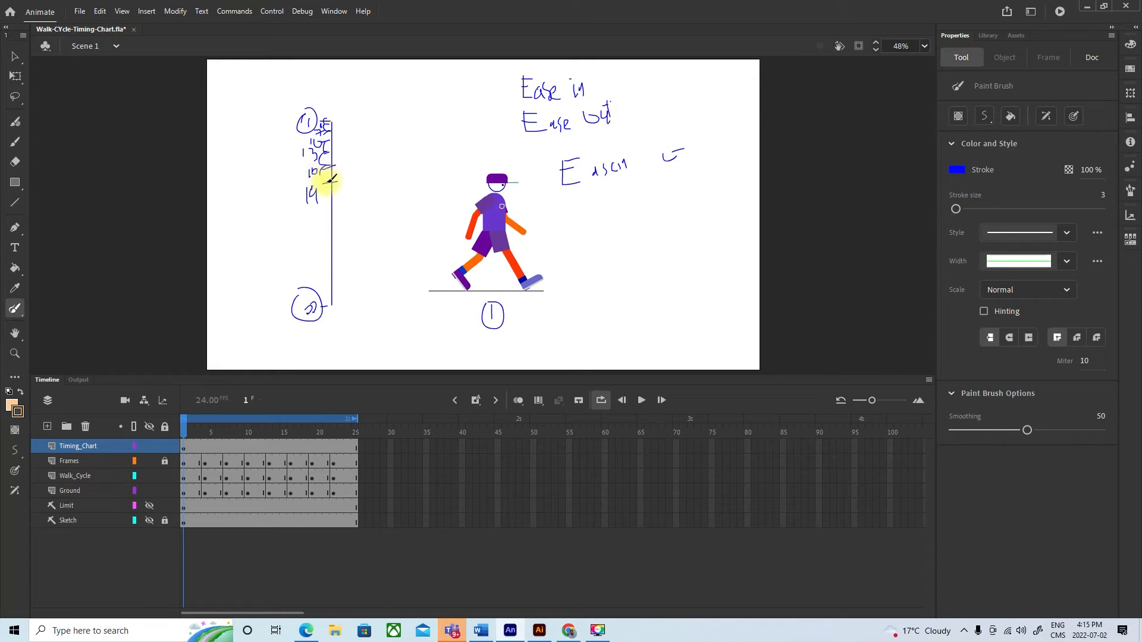
mouse_move(326, 180)
mouse_down()
mouse_move(293, 201)
mouse_move(331, 310)
mouse_up()
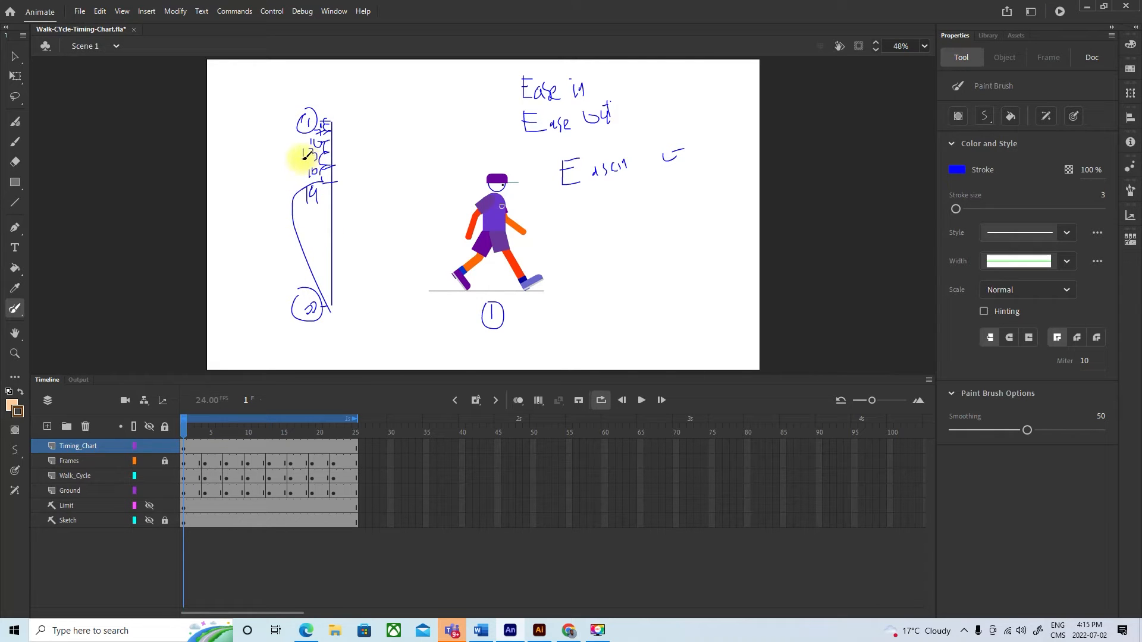
Hide the Timing_Chart layer and turn on Edit Multiple Frames for all frames, with the Walk_Cycle layer active for free transforming
click(150, 447)
click(63, 477)
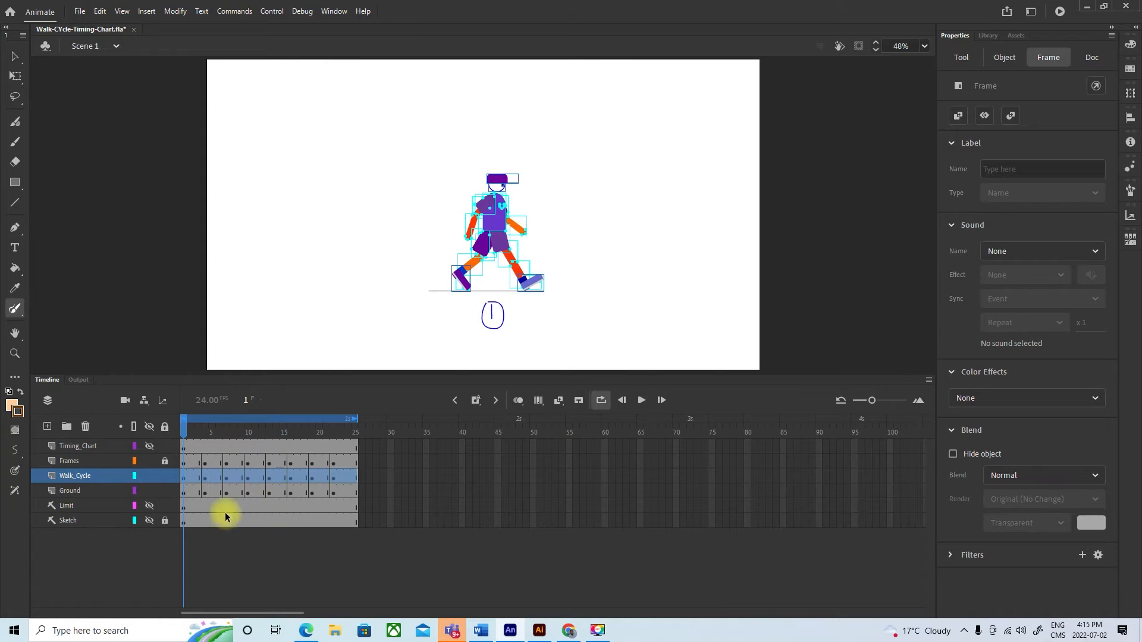
click(15, 75)
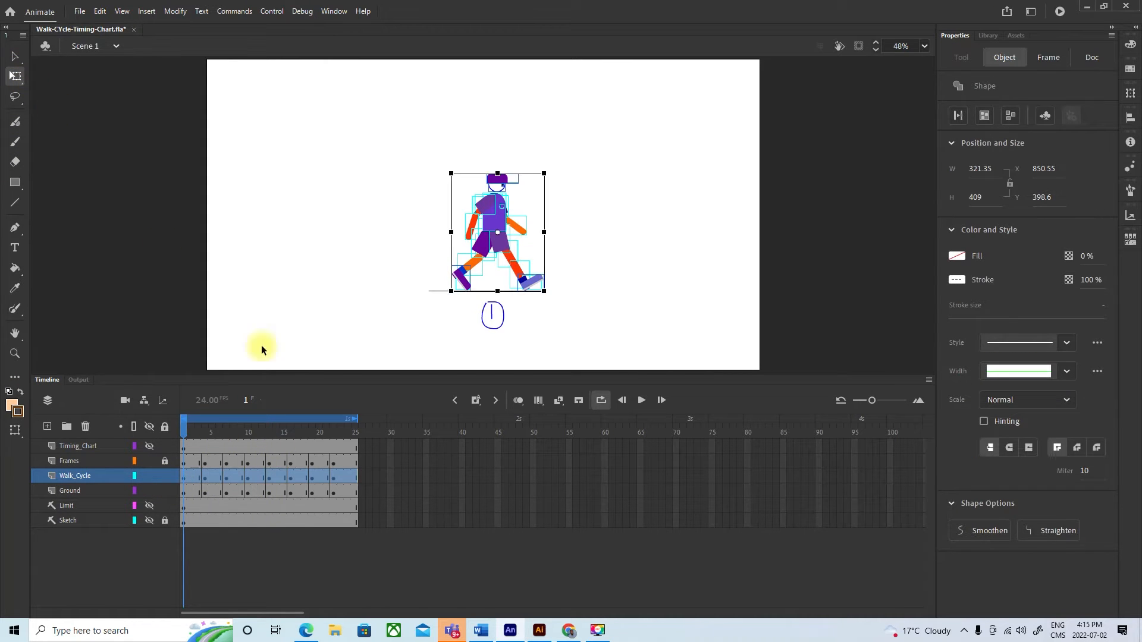
click(591, 402)
click(591, 453)
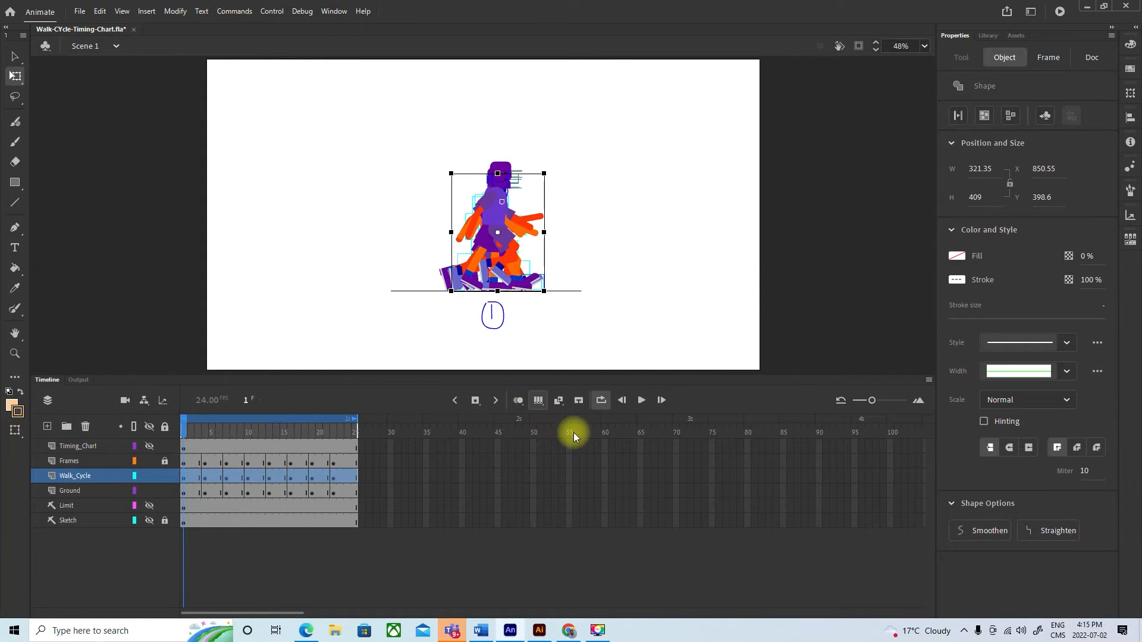
Move the character pose of frame 1 on Walk_Cycle horizontally away from the overlapping poses to near the stage's left edge
click(182, 479)
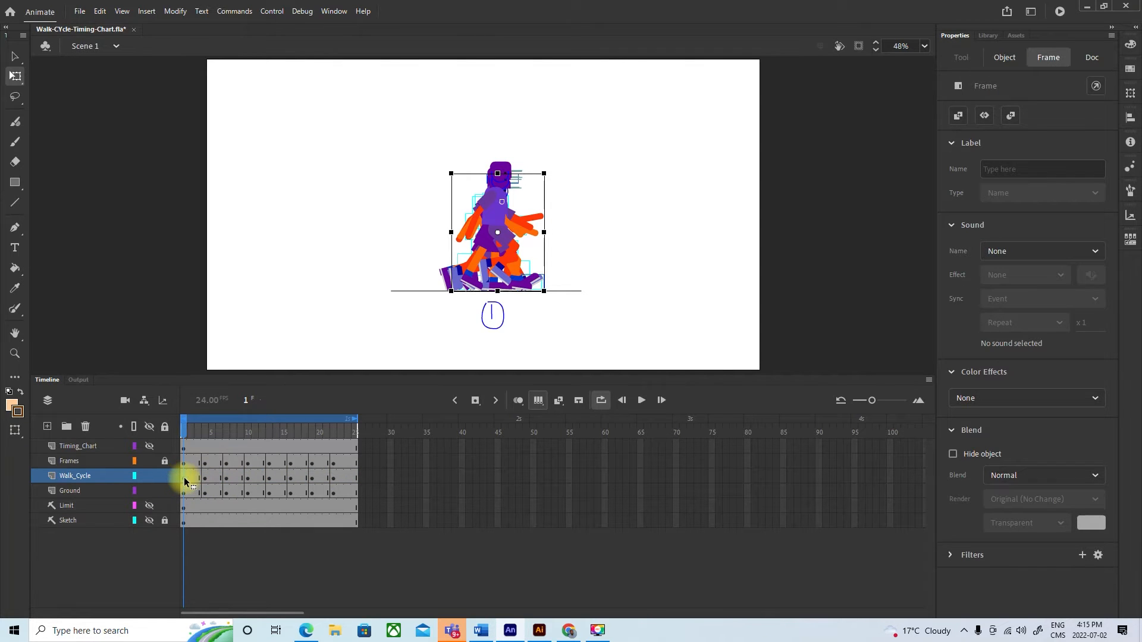
key(Left)
key(Left)
key(Left)
key(Left)
key(Left)
key(Left)
key(Left)
key(Left)
key(Left)
key(Left)
key(Left)
key(Left)
key(Left)
key(Left)
key(Left)
key(Left)
key(Left)
key(Left)
key(Left)
key(Left)
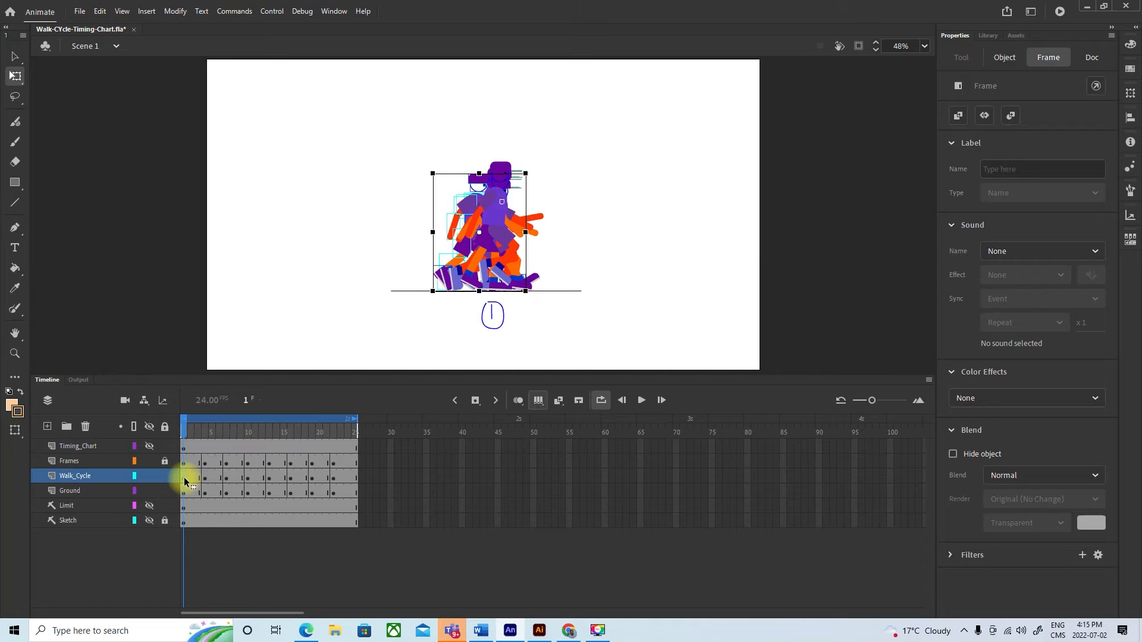
key(Left)
key(Left)
key(Left)
key(Left)
key(Left)
key(Left)
key(Left)
key(Left)
key(Left)
key(Left)
key(Left)
key(Left)
key(Left)
key(Left)
key(Left)
key(Left)
key(Left)
key(Left)
key(Left)
key(Left)
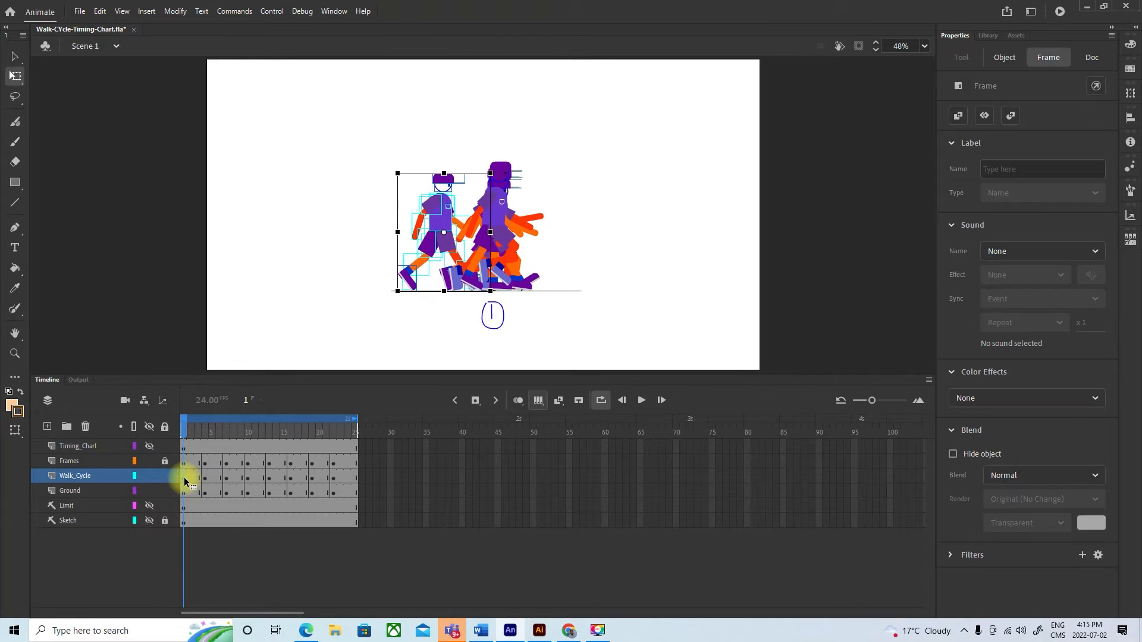
key(Left)
key(Left)
key(Left)
key(Left)
key(Left)
key(Left)
key(Left)
key(Left)
key(Left)
key(Left)
key(Left)
key(Left)
key(Left)
key(Left)
key(Left)
key(Left)
key(Left)
key(Left)
key(Left)
key(Left)
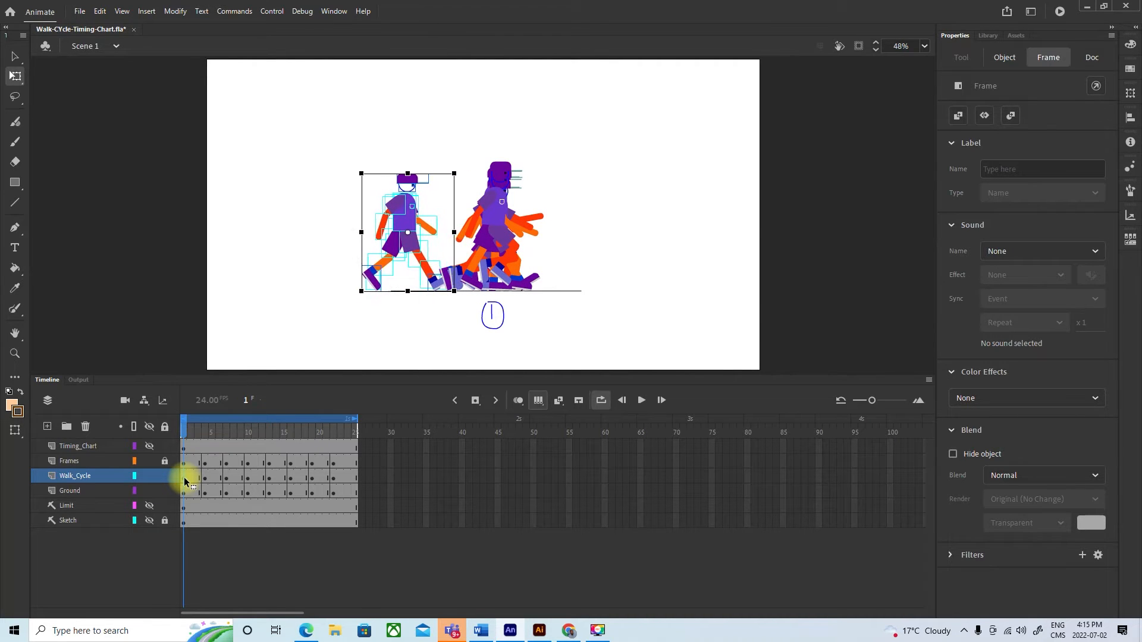
key(Left)
key(Left)
key(Left)
key(Left)
key(Left)
key(Left)
key(Left)
key(Left)
key(Left)
key(Left)
key(Left)
key(Left)
key(Left)
key(Left)
key(Left)
key(Left)
key(Left)
key(Left)
key(Left)
key(Left)
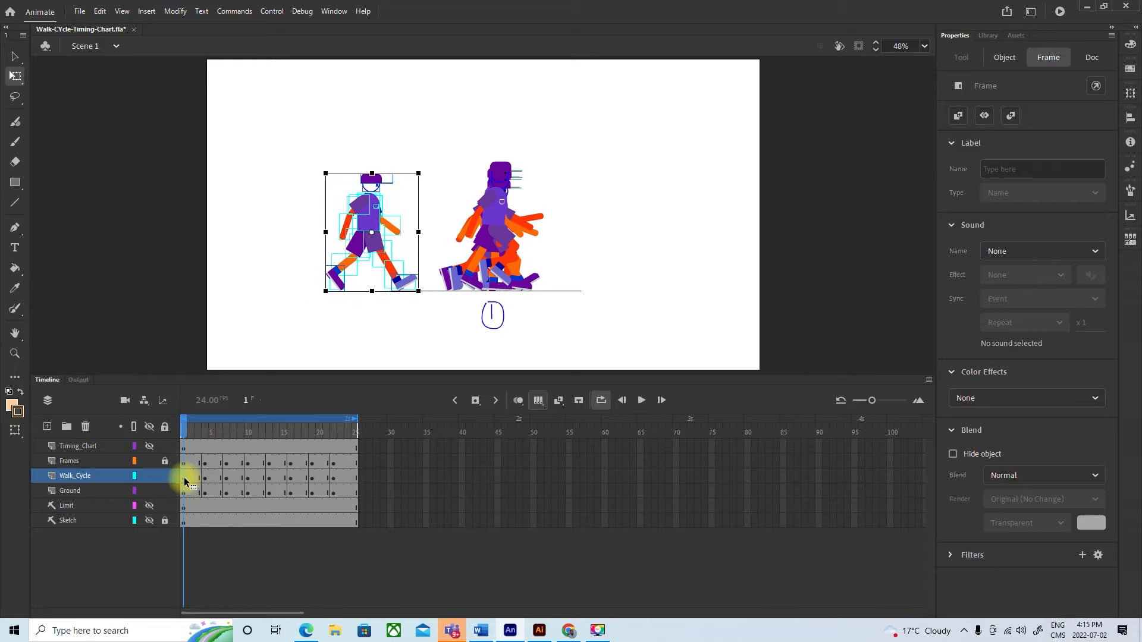
key(Left)
key(Left)
key(Left)
key(Left)
key(Left)
key(Left)
key(Left)
key(Left)
key(Left)
key(Left)
key(Left)
key(Left)
key(Left)
key(Left)
key(Left)
key(Left)
key(Left)
key(Left)
key(Left)
key(Left)
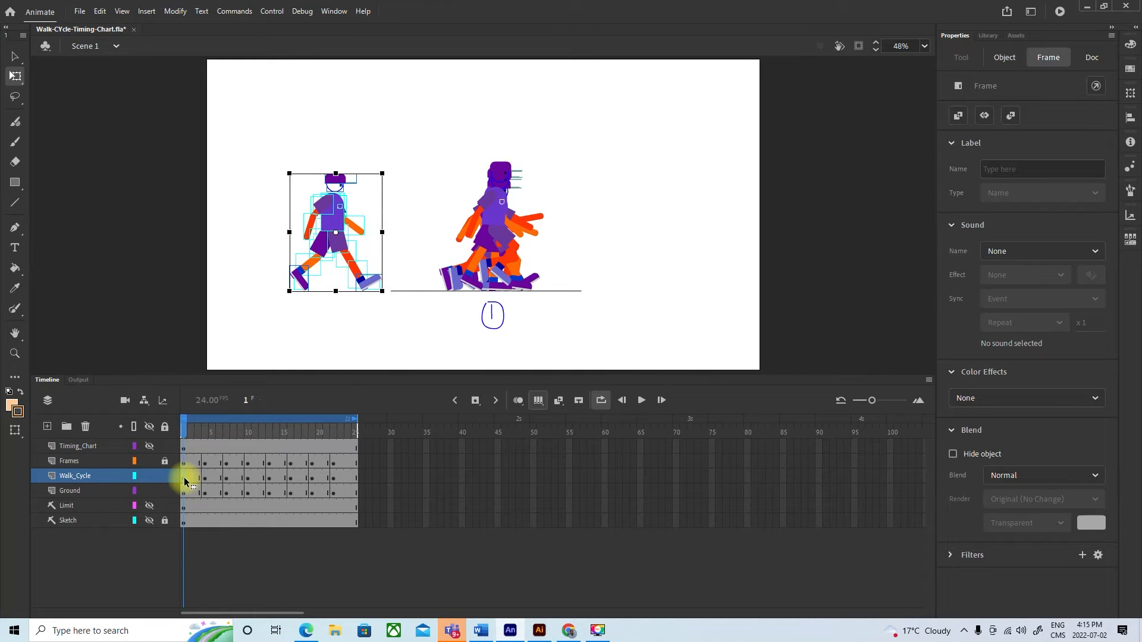
key(Left)
key(Left)
key(Left)
key(Left)
key(Left)
key(Left)
key(Left)
key(Left)
key(Left)
key(Left)
key(Left)
key(Left)
key(Left)
key(Left)
key(Left)
key(Left)
key(Left)
key(Left)
key(Left)
key(Left)
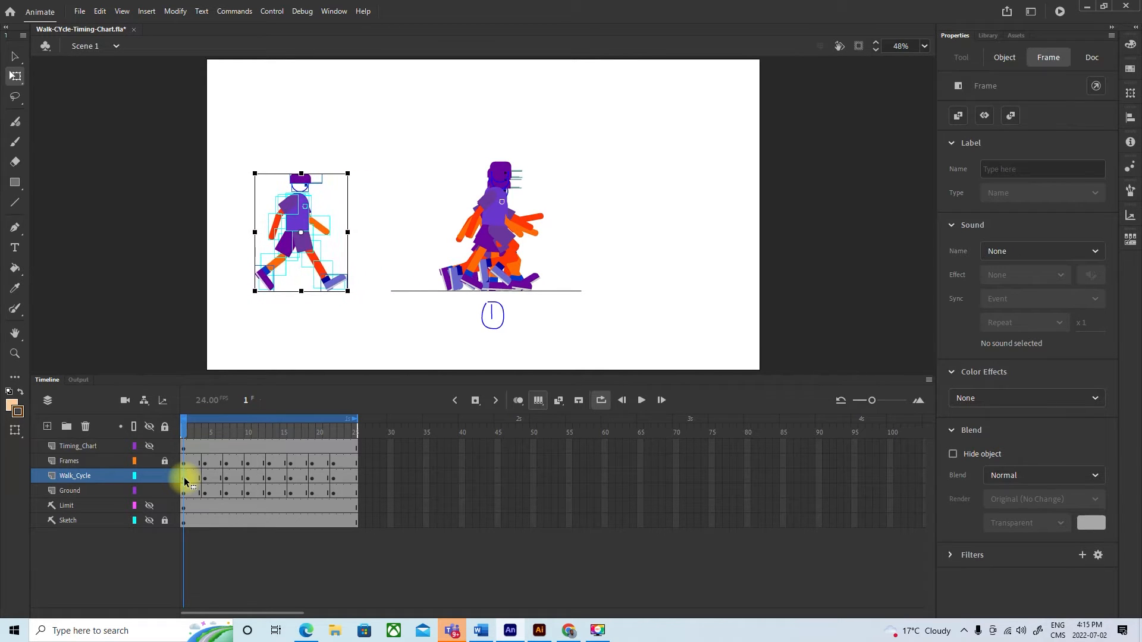
Move the character pose of frame 4 on Walk_Cycle horizontally back until it overlaps the front of the frame 1 pose
click(205, 481)
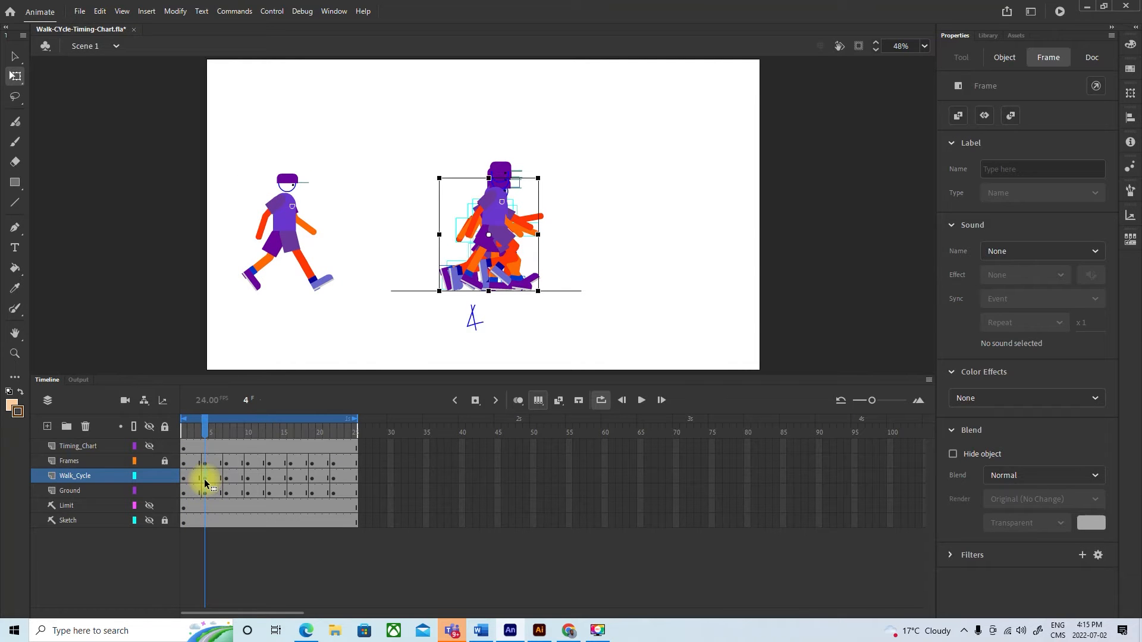
key(Left)
key(Left)
key(Left)
key(Left)
key(Left)
key(Left)
key(Left)
key(Left)
key(Left)
key(Left)
key(Left)
key(Left)
key(Left)
key(Left)
key(Left)
key(Left)
key(Left)
key(Left)
key(Left)
key(Left)
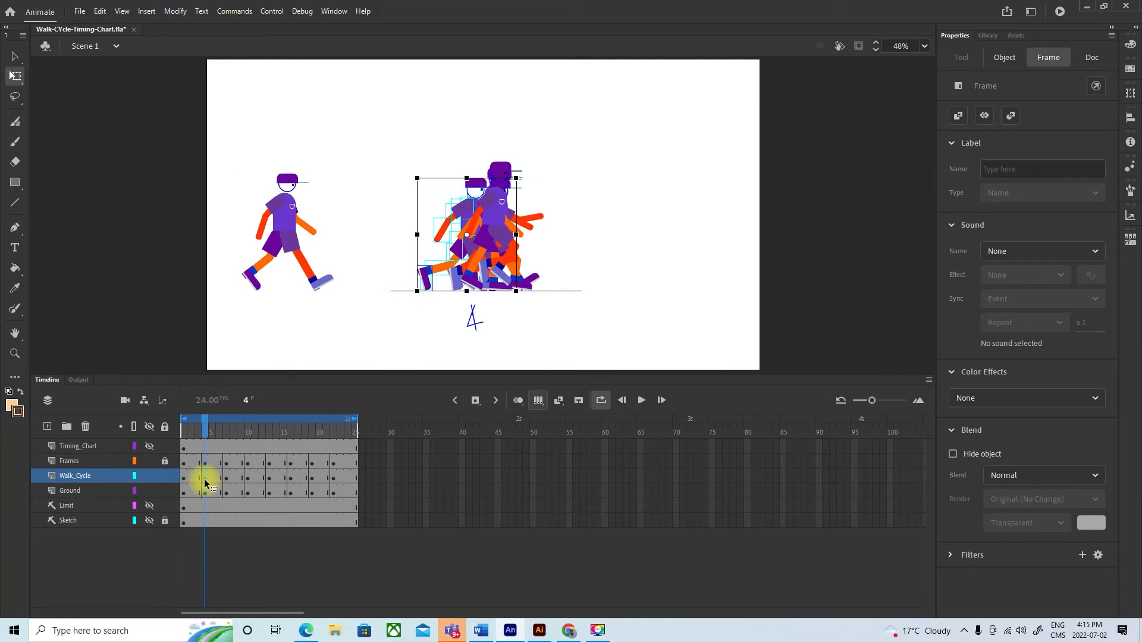
key(Left)
key(Left)
key(Left)
key(Left)
key(Left)
key(Left)
key(Left)
key(Left)
key(Left)
key(Left)
key(Left)
key(Left)
key(Left)
key(Left)
key(Left)
key(Left)
key(Left)
key(Left)
key(Left)
key(Left)
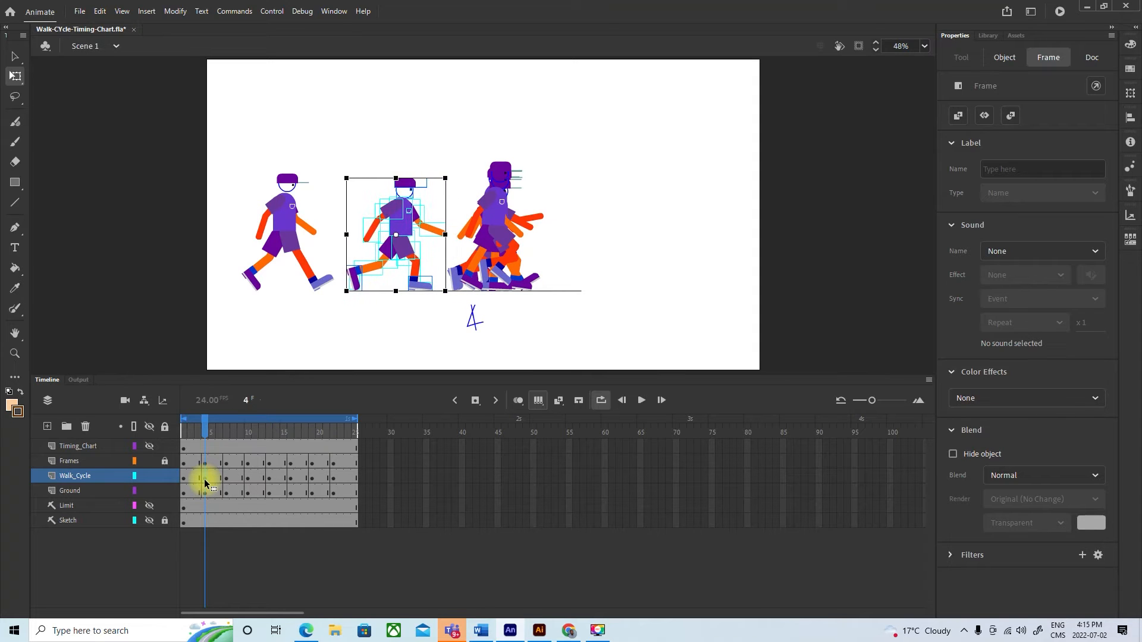
key(Left)
key(Left)
key(Left)
key(Left)
key(Left)
key(Left)
key(Left)
key(Left)
key(Left)
key(Left)
key(Left)
key(Left)
key(Left)
key(Left)
key(Left)
key(Left)
key(Left)
key(Left)
key(Left)
key(Left)
key(Left)
key(Left)
key(Left)
key(Left)
key(Left)
key(Left)
key(Left)
key(Left)
key(Left)
key(Left)
key(Left)
key(Left)
key(Left)
key(Left)
key(Left)
key(Left)
key(Left)
key(Left)
key(Left)
key(Left)
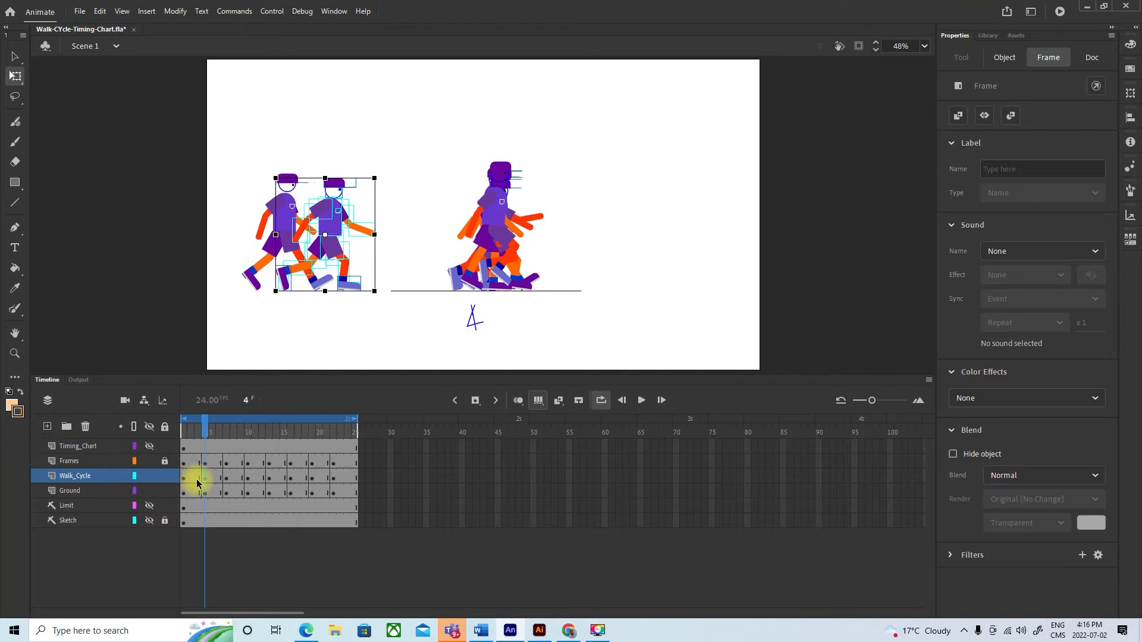
key(Left)
key(Left)
key(Left)
key(Left)
key(Left)
key(Left)
key(Left)
key(Left)
key(Left)
key(Left)
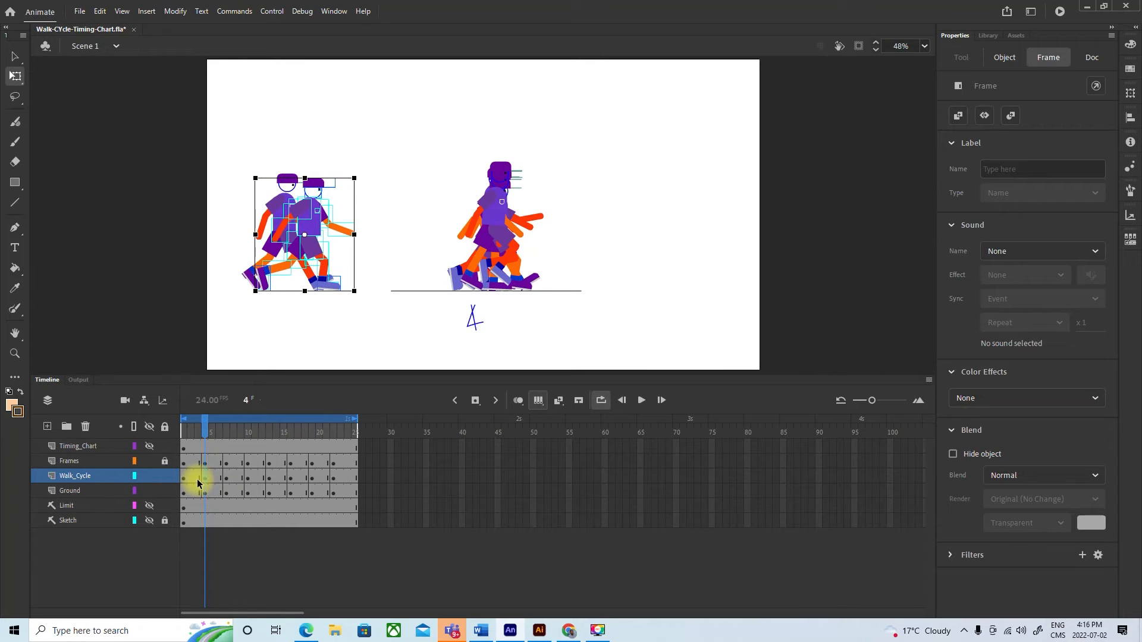
Move the frame 7 pose on Walk_Cycle horizontally to sit just ahead of the frame 4 pose, partly overlapping it
click(226, 479)
key(Left)
key(Left)
key(Left)
key(Left)
key(Left)
key(Left)
key(Left)
key(Left)
key(Left)
key(Left)
key(Left)
key(Left)
key(Left)
key(Left)
key(Left)
key(Left)
key(Left)
key(Left)
key(Left)
key(Left)
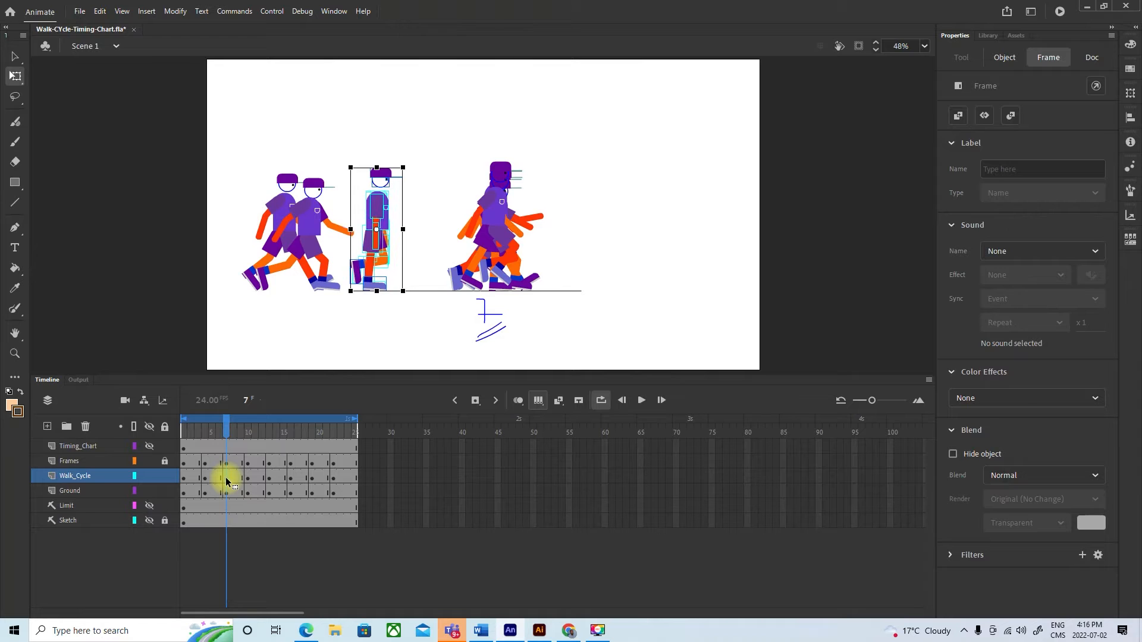
key(Left)
key(Left)
key(Left)
key(Left)
key(Left)
key(Left)
key(Left)
key(Left)
key(Left)
key(Left)
key(Left)
key(Left)
key(Left)
key(Left)
key(Left)
key(Left)
key(Left)
key(Left)
key(Left)
key(Left)
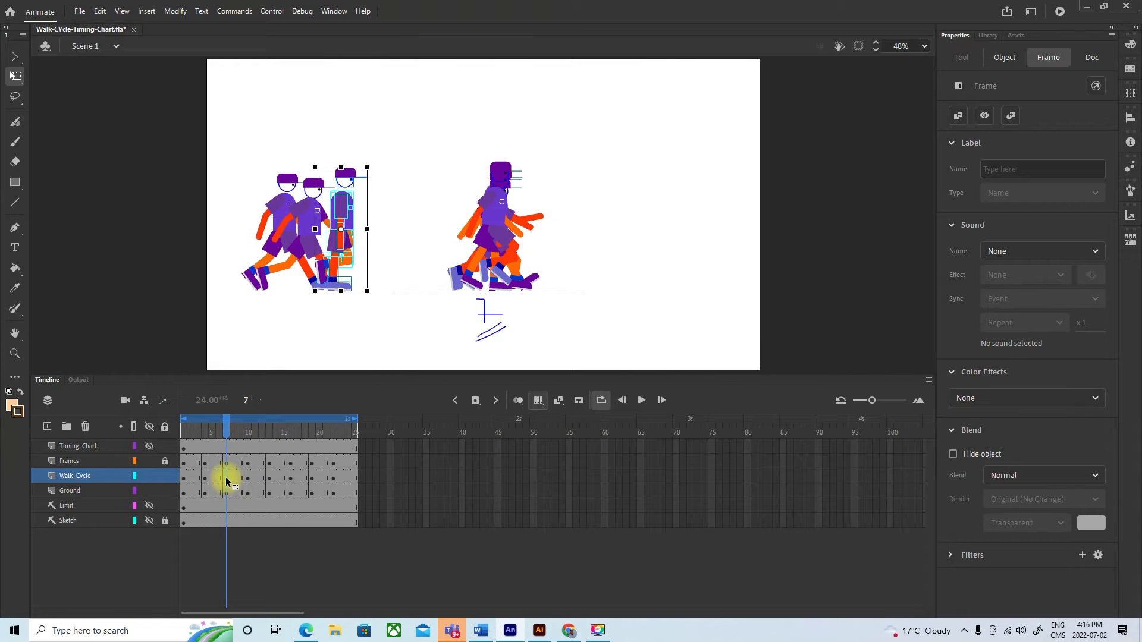
Move the frame 10 pose on Walk_Cycle horizontally back to sit just ahead of the frame 7 pose, partly overlapping it
click(248, 477)
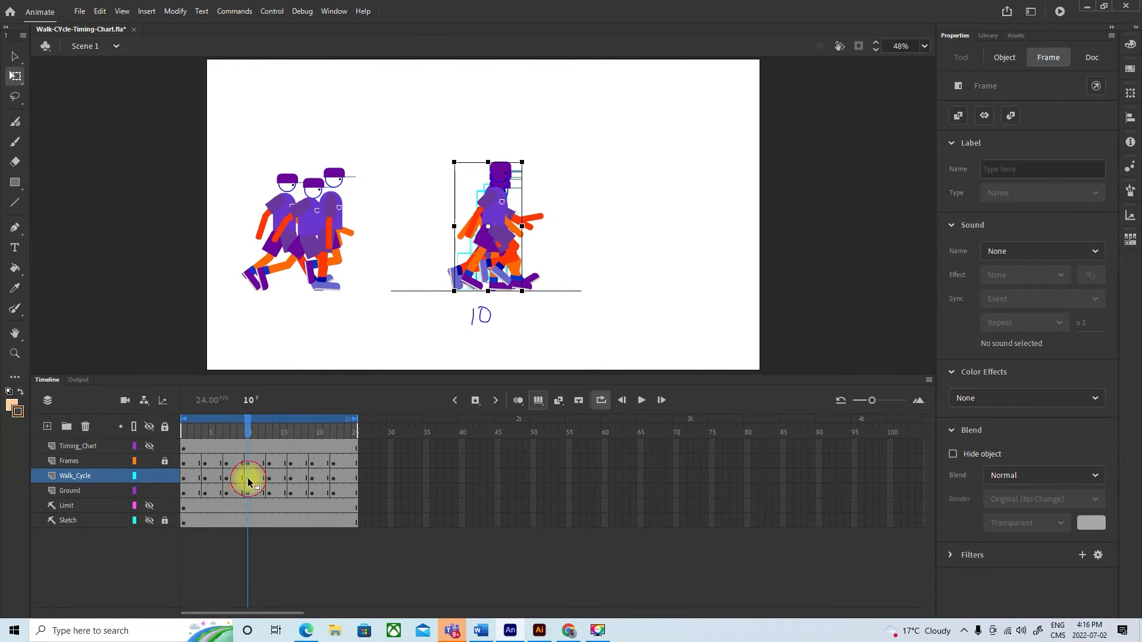
key(Left)
key(Left)
key(Left)
key(Left)
key(Left)
key(Left)
key(Left)
key(Left)
key(Left)
key(Left)
key(Left)
key(Left)
key(Left)
key(Left)
key(Left)
key(Left)
key(Left)
key(Left)
key(Left)
key(Left)
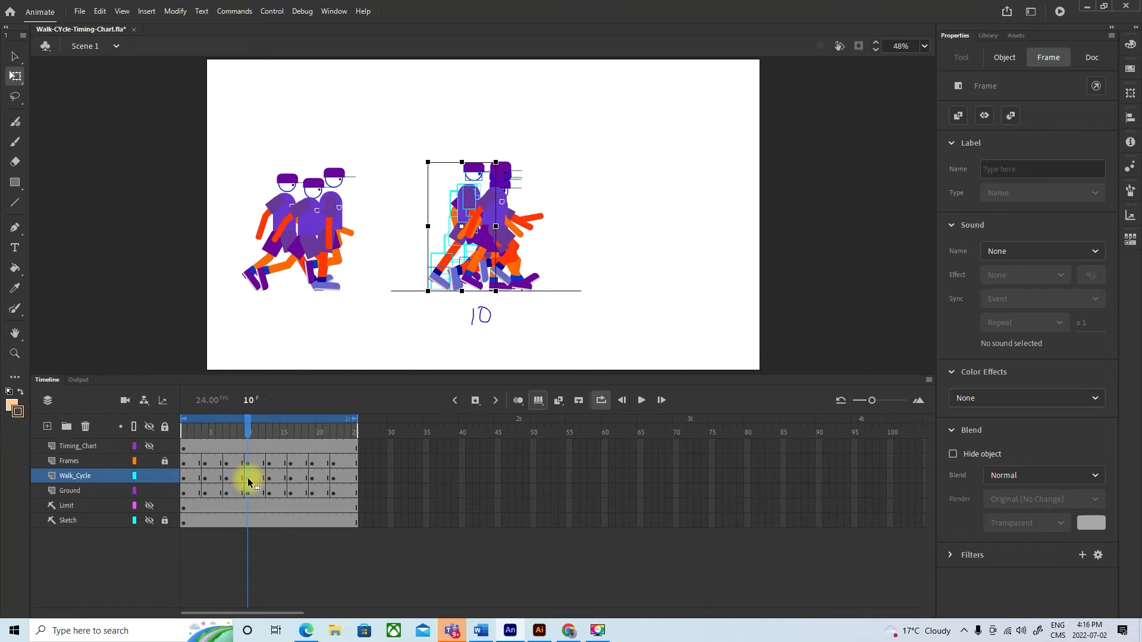
key(Left)
key(Left)
key(Left)
key(Left)
key(Left)
key(Left)
key(Left)
key(Left)
key(Left)
key(Left)
key(Left)
key(Left)
key(Left)
key(Left)
key(Left)
key(Left)
key(Left)
key(Left)
key(Left)
key(Left)
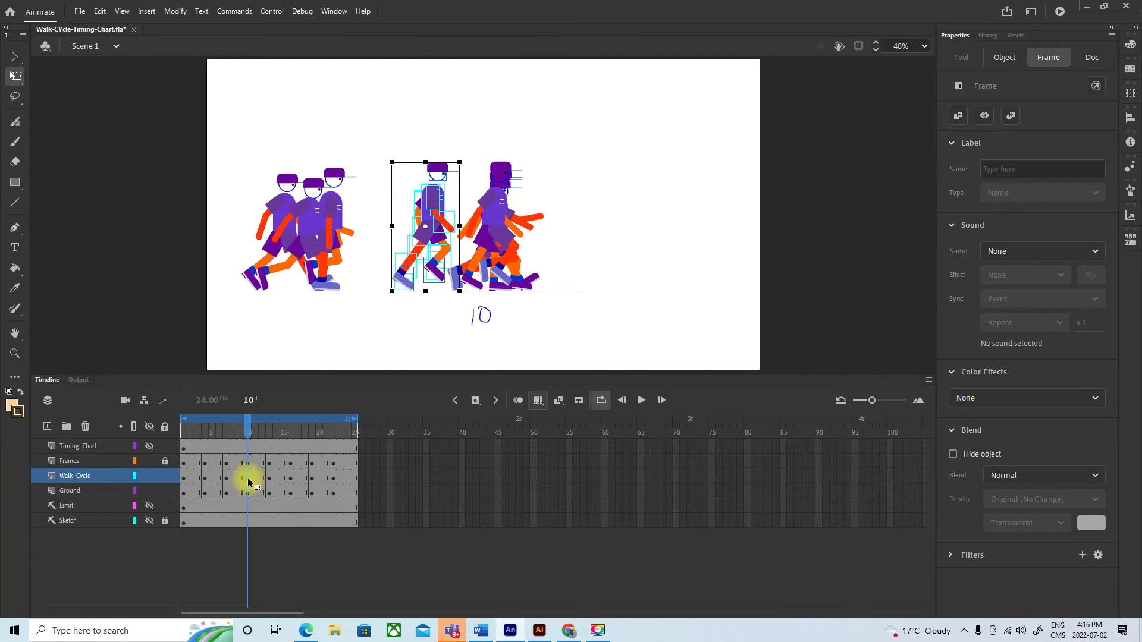
key(Left)
key(Left)
key(Left)
key(Left)
key(Left)
key(Left)
key(Left)
key(Left)
key(Left)
key(Left)
key(Left)
key(Left)
key(Left)
key(Left)
key(Left)
key(Left)
key(Left)
key(Left)
key(Left)
key(Left)
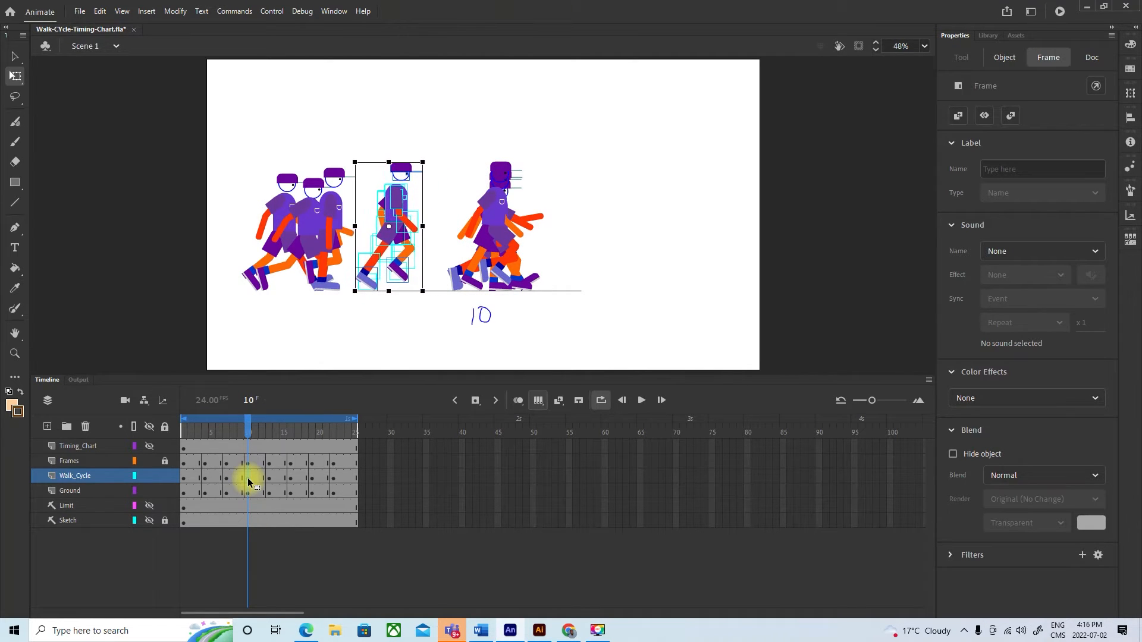
key(Left)
key(Left)
key(Left)
key(Left)
key(Left)
key(Left)
key(Left)
key(Left)
key(Left)
key(Left)
key(Left)
key(Left)
key(Left)
key(Left)
key(Left)
key(Left)
key(Left)
key(Left)
key(Left)
key(Left)
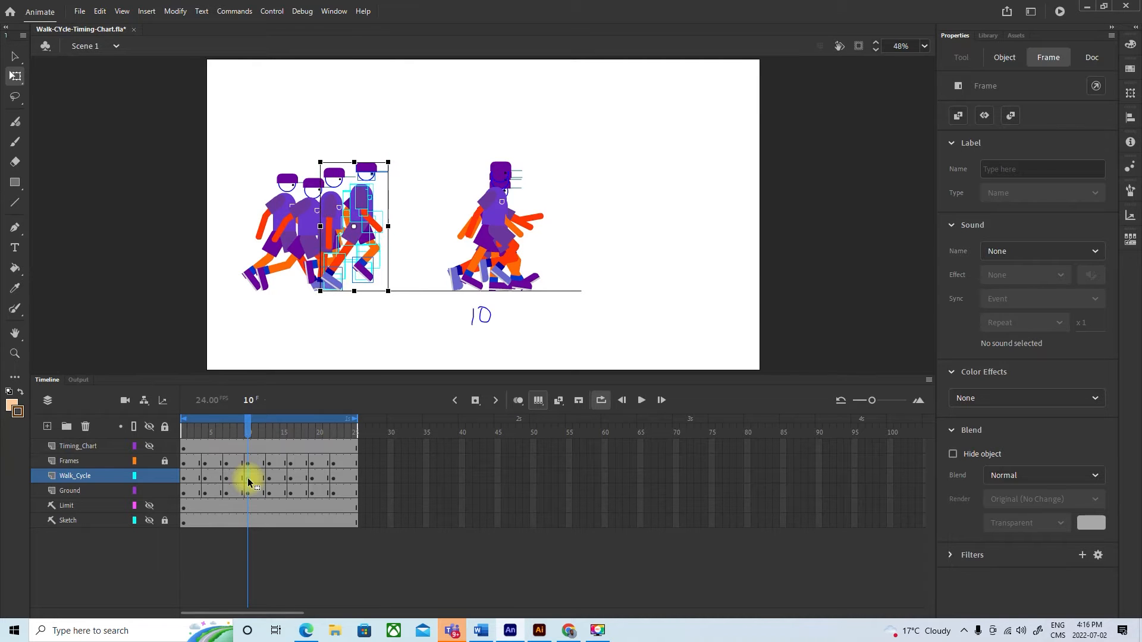
Move the frame 13 pose on Walk_Cycle horizontally back to sit just ahead of the frame 10 pose, partly overlapping it
click(267, 483)
key(Left)
key(Left)
key(Left)
key(Left)
key(Left)
key(Left)
key(Left)
key(Left)
key(Left)
key(Left)
key(Left)
key(Left)
key(Left)
key(Left)
key(Left)
key(Left)
key(Left)
key(Left)
key(Left)
key(Left)
key(Left)
key(Left)
key(Left)
key(Left)
key(Left)
key(Left)
key(Left)
key(Left)
key(Left)
key(Left)
key(Left)
key(Left)
key(Left)
key(Left)
key(Left)
key(Left)
key(Left)
key(Left)
key(Left)
key(Left)
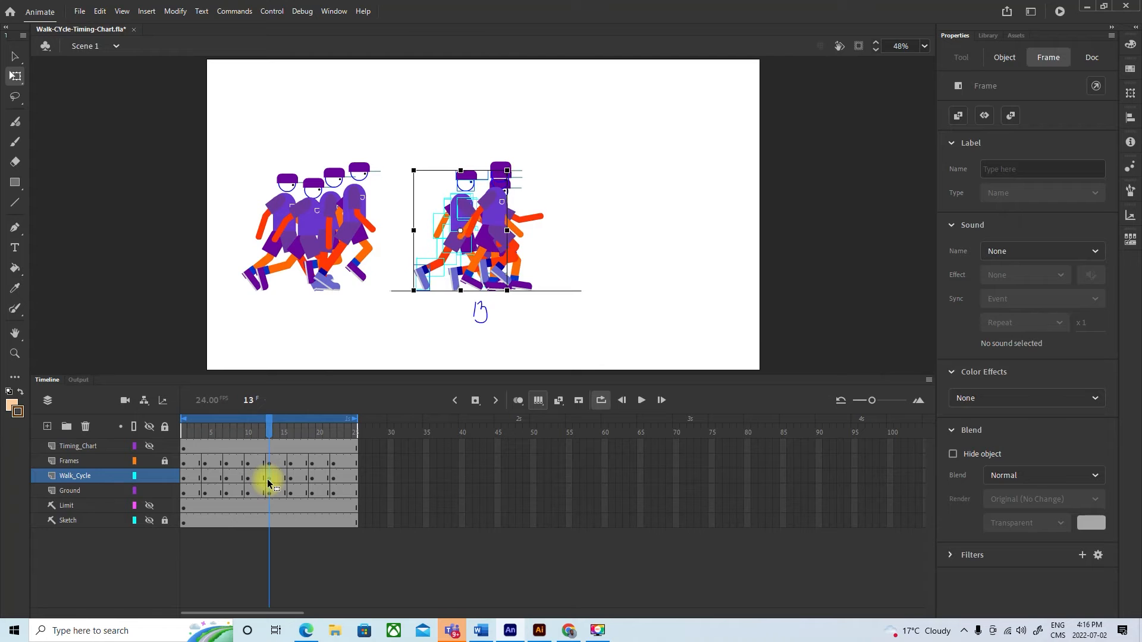
key(Left)
key(Left)
key(Left)
key(Left)
key(Left)
key(Left)
key(Left)
key(Left)
key(Left)
key(Left)
key(Left)
key(Left)
key(Left)
key(Left)
key(Left)
key(Left)
key(Left)
key(Left)
key(Left)
key(Left)
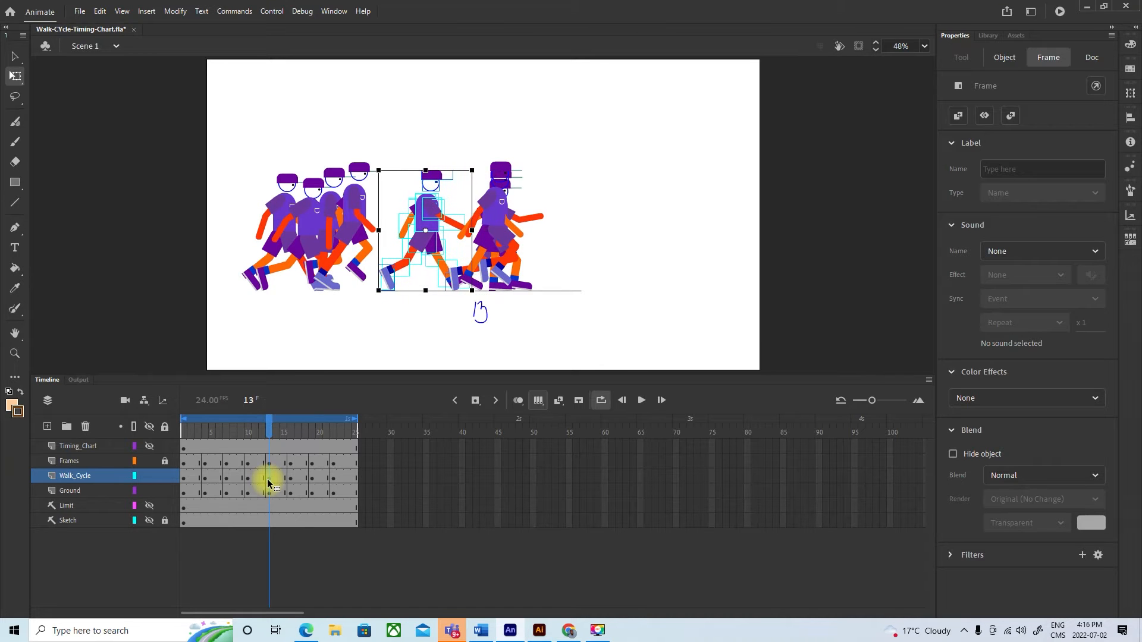
key(Left)
key(Left)
key(Left)
key(Left)
key(Left)
key(Left)
key(Left)
key(Left)
key(Left)
key(Left)
key(Left)
key(Left)
key(Left)
key(Left)
key(Left)
key(Left)
key(Left)
key(Left)
key(Left)
key(Left)
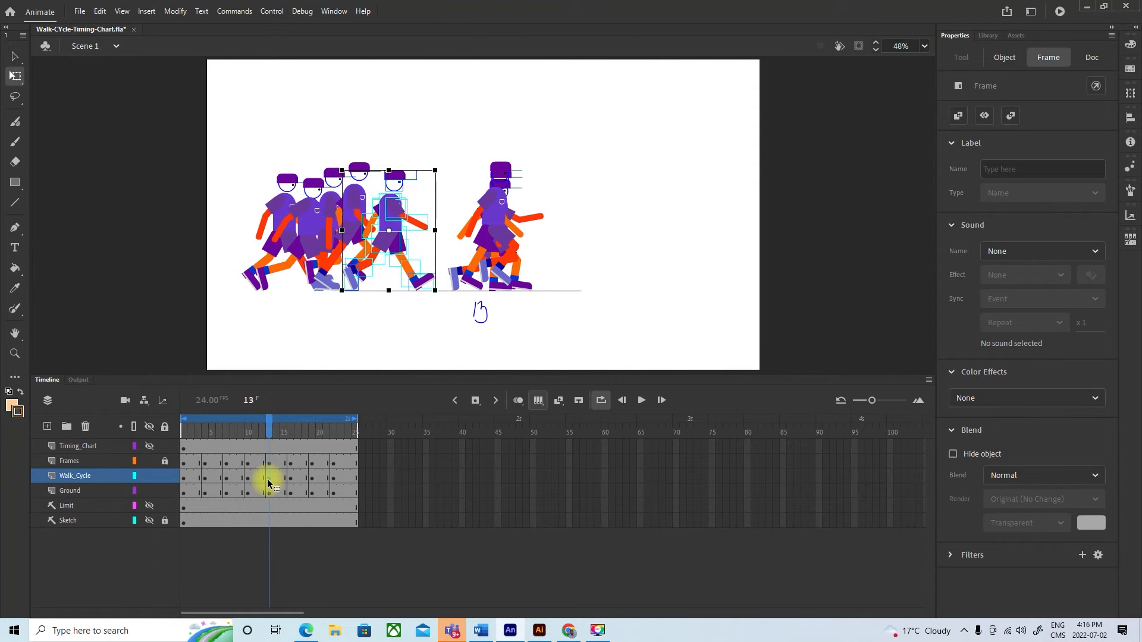
Move the frame 22 pose on Walk_Cycle horizontally forward, well past the end of the ground line and near the stage's far edge
click(334, 481)
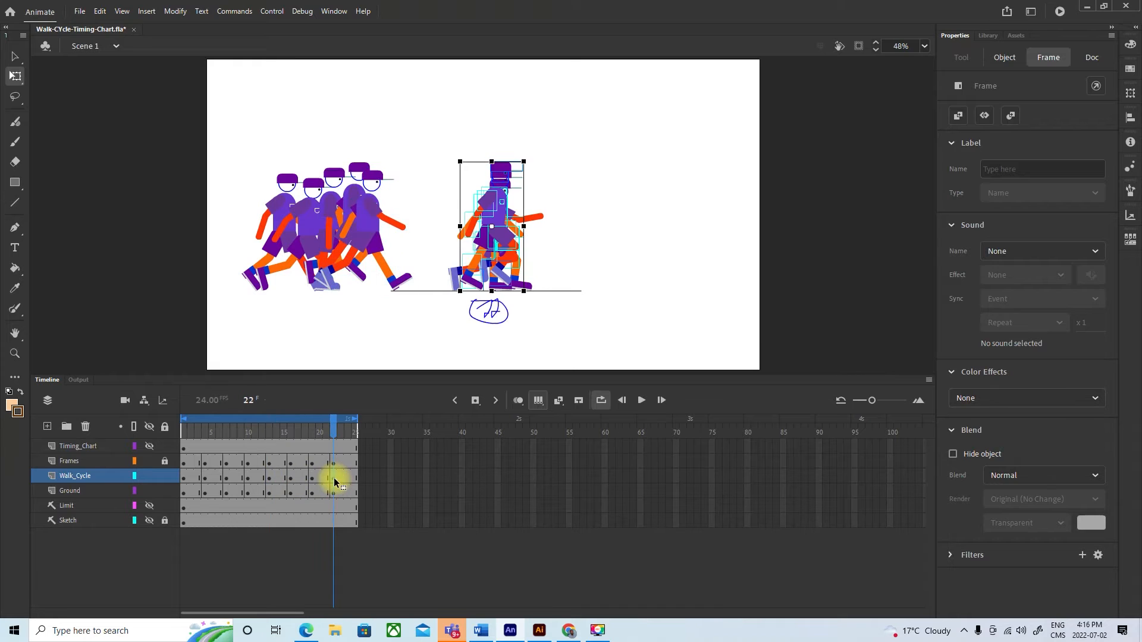
key(Right)
key(Right)
key(Right)
key(Right)
key(Right)
key(Right)
key(Right)
key(Right)
key(Right)
key(Right)
key(Right)
key(Right)
key(Right)
key(Right)
key(Right)
key(Right)
key(Right)
key(Right)
key(Right)
key(Right)
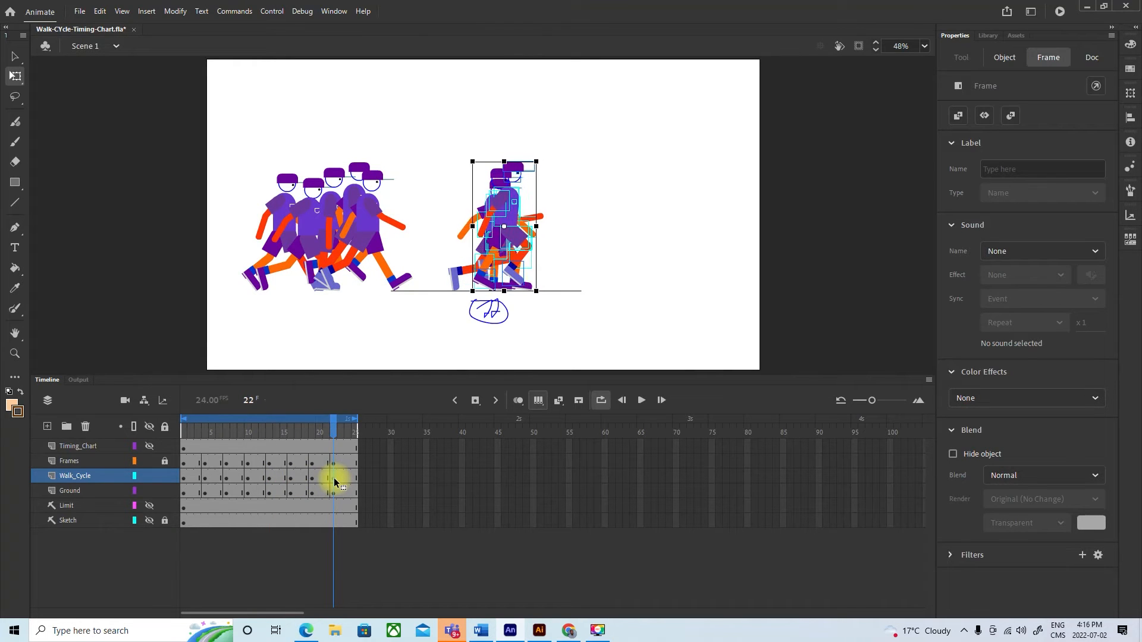
key(Right)
key(Right)
key(Right)
key(Right)
key(Right)
key(Right)
key(Right)
key(Right)
key(Right)
key(Right)
key(Right)
key(Right)
key(Right)
key(Right)
key(Right)
key(Right)
key(Right)
key(Right)
key(Right)
key(Right)
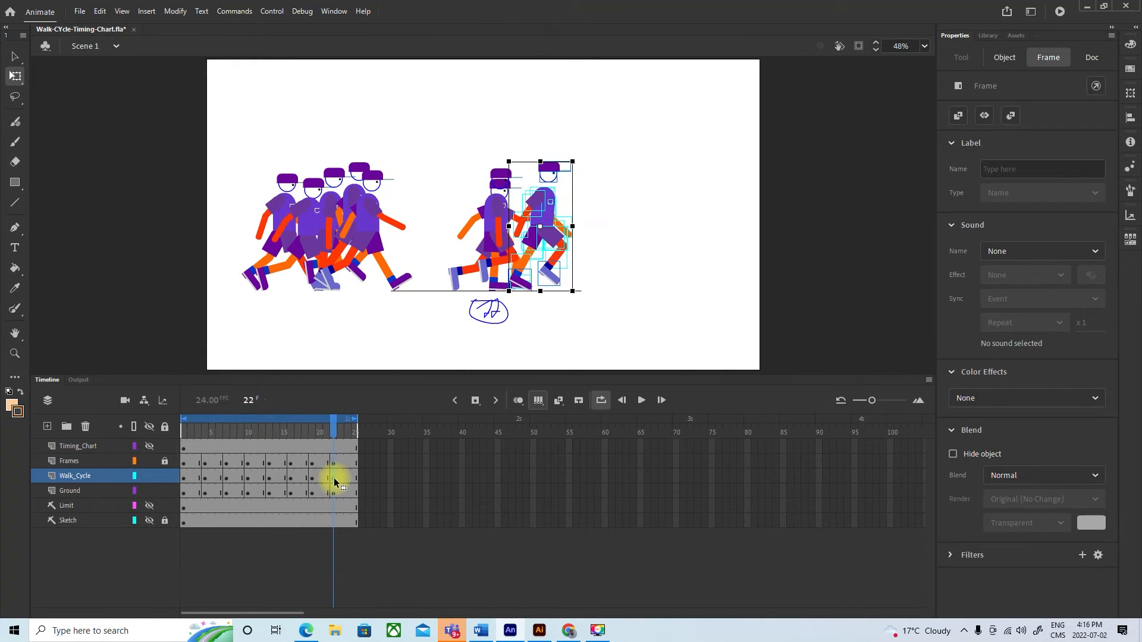
key(Right)
key(Right)
key(Right)
key(Right)
key(Right)
key(Right)
key(Right)
key(Right)
key(Right)
key(Right)
key(Right)
key(Right)
key(Right)
key(Right)
key(Right)
key(Right)
key(Right)
key(Right)
key(Right)
key(Right)
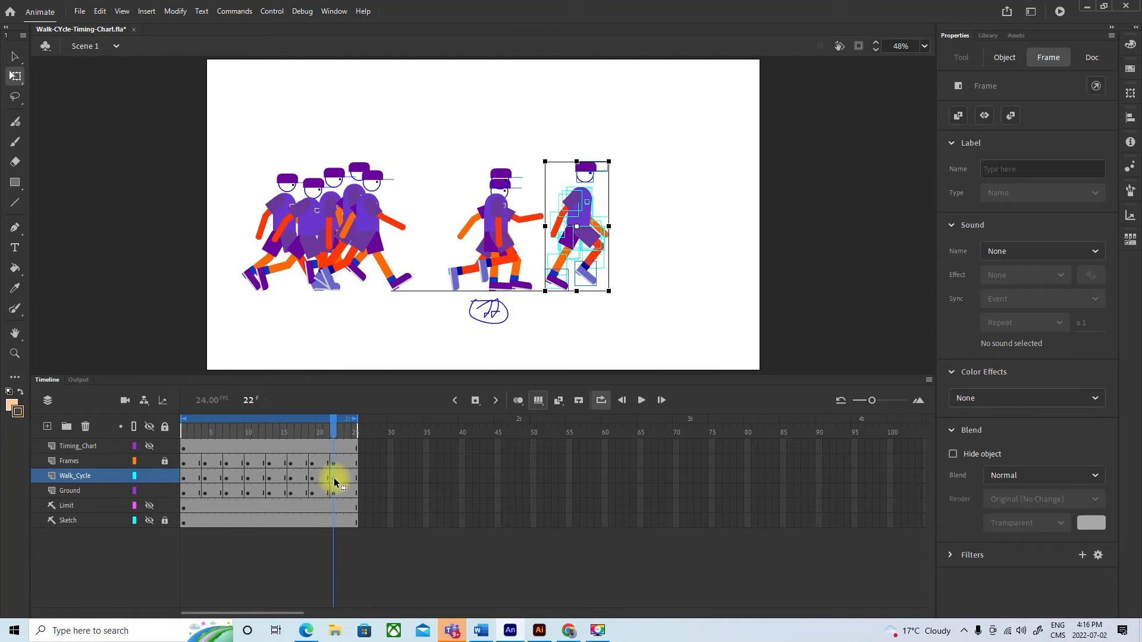
key(Right)
key(Right)
key(Right)
key(Right)
key(Right)
key(Right)
key(Right)
key(Right)
key(Right)
key(Right)
key(Right)
key(Right)
key(Right)
key(Right)
key(Right)
key(Right)
key(Right)
key(Right)
key(Right)
key(Right)
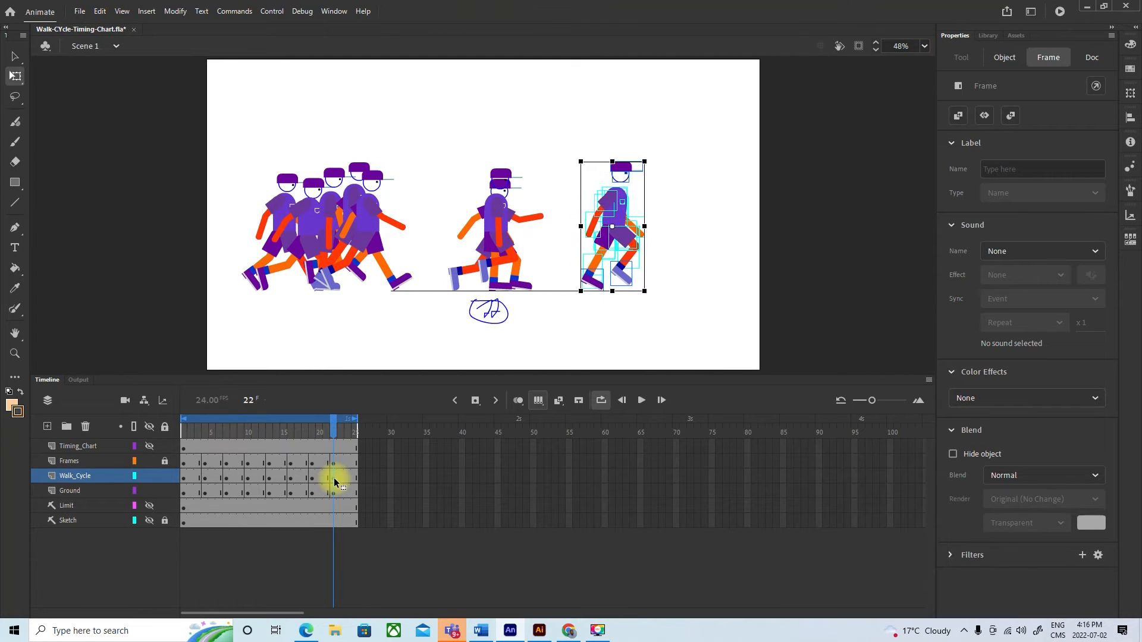
key(Right)
key(Right)
key(Right)
key(Right)
key(Right)
key(Right)
key(Right)
key(Right)
key(Right)
key(Right)
key(Right)
key(Right)
key(Right)
key(Right)
key(Right)
key(Right)
key(Right)
key(Right)
key(Right)
key(Right)
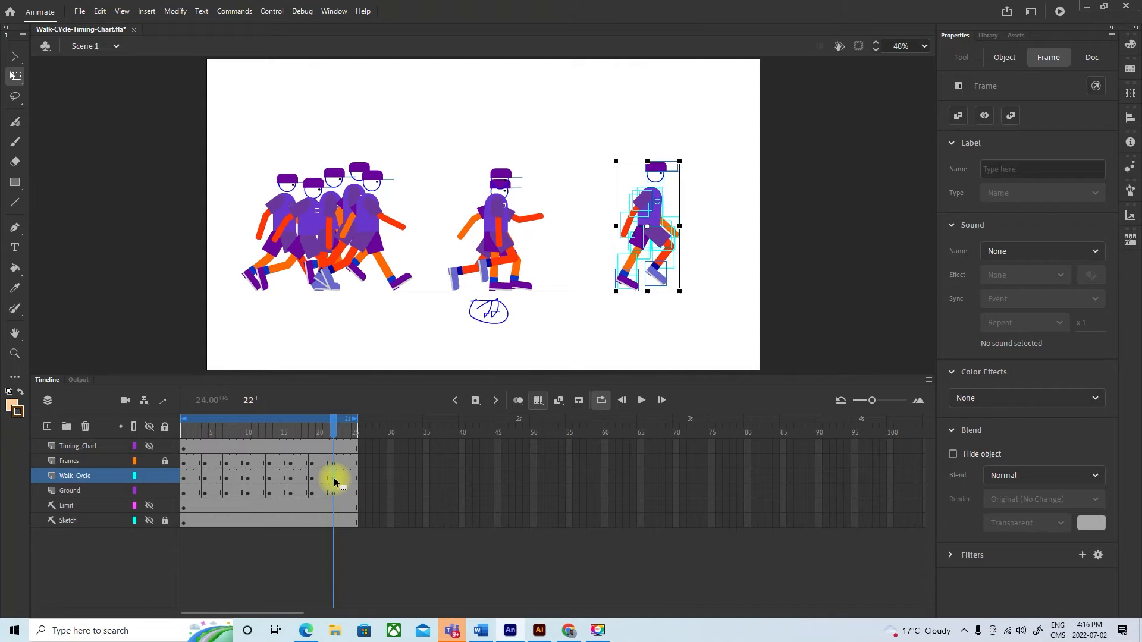
key(Right)
key(Right)
key(Right)
key(Right)
key(Right)
key(Right)
key(Right)
key(Right)
key(Right)
key(Right)
key(Right)
key(Right)
key(Right)
key(Right)
key(Right)
key(Right)
key(Right)
key(Right)
key(Right)
key(Right)
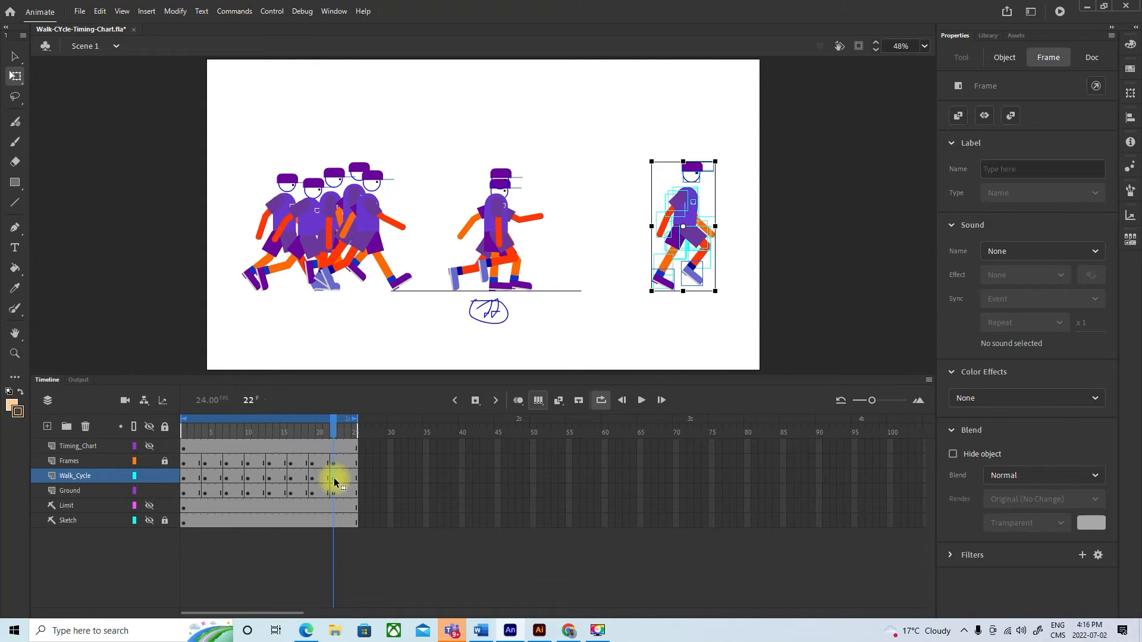
Move the frame 19 pose on Walk_Cycle horizontally forward to stand at the far end of the ground line, behind the frame 22 pose
click(312, 481)
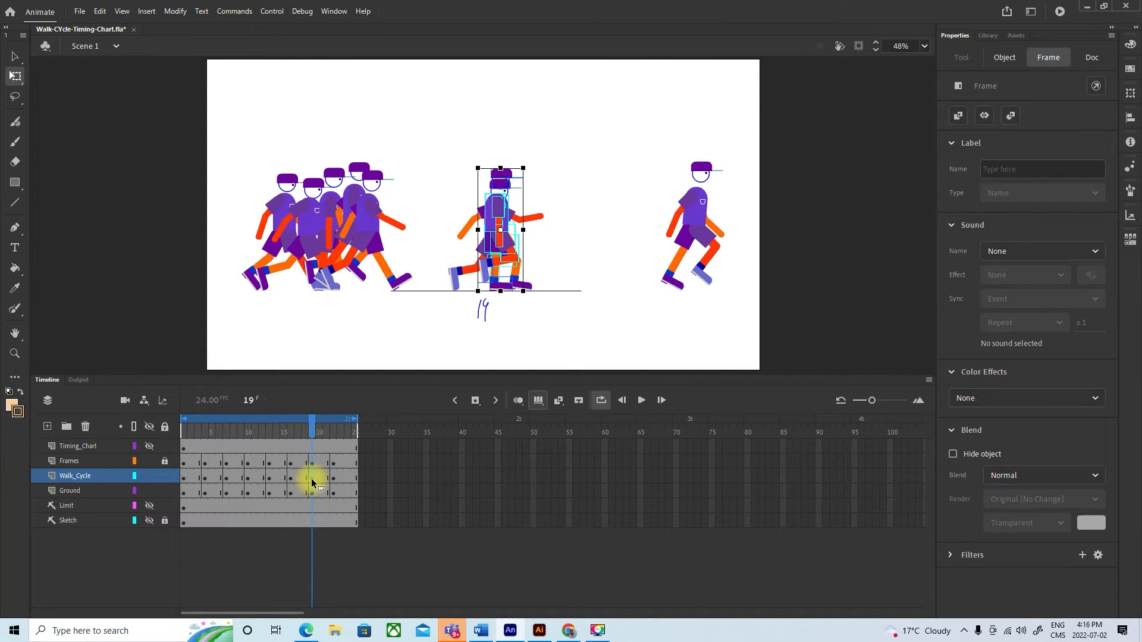
key(Right)
key(Right)
key(Right)
key(Right)
key(Right)
key(Right)
key(Right)
key(Right)
key(Right)
key(Right)
key(Right)
key(Right)
key(Right)
key(Right)
key(Right)
key(Right)
key(Right)
key(Right)
key(Right)
key(Right)
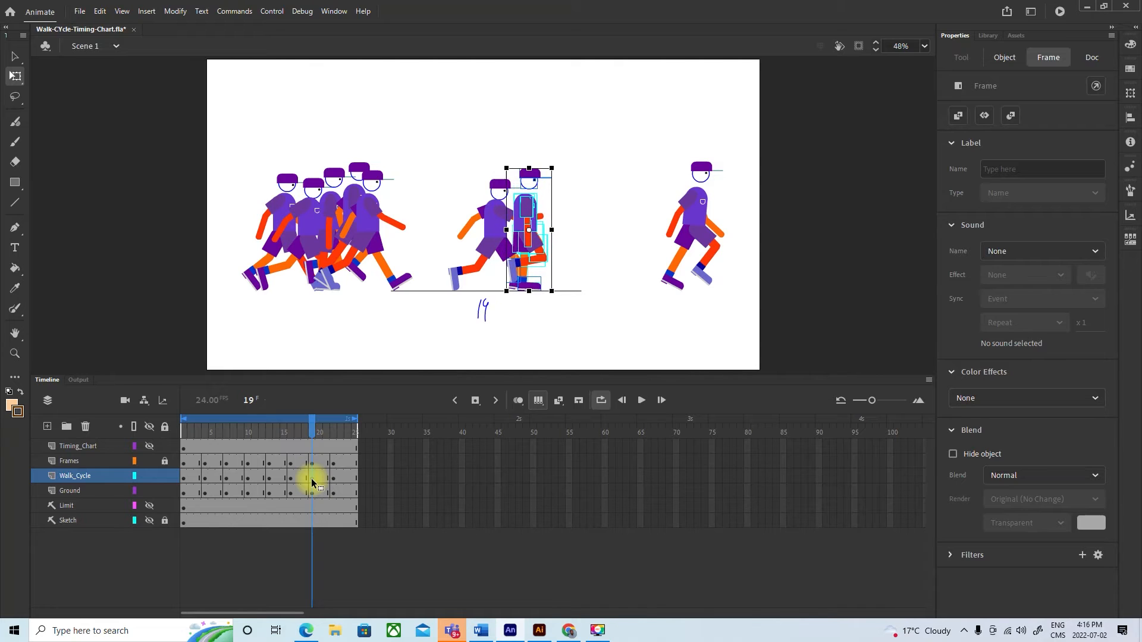
key(Right)
key(Right)
key(Right)
key(Right)
key(Right)
key(Right)
key(Right)
key(Right)
key(Right)
key(Right)
key(Right)
key(Right)
key(Right)
key(Right)
key(Right)
key(Right)
key(Right)
key(Right)
key(Right)
key(Right)
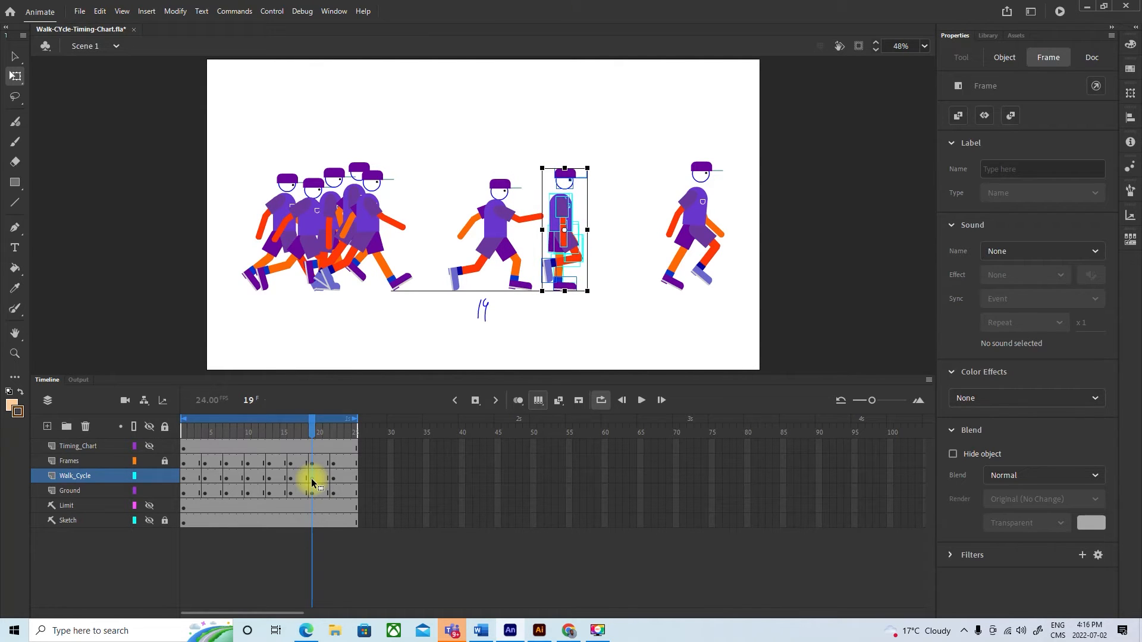
Move the frame 16 pose on Walk_Cycle horizontally back to sit just ahead of the frame 13 pose, partly overlapping it
click(290, 482)
key(Left)
key(Left)
key(Left)
key(Left)
key(Left)
key(Left)
key(Left)
key(Left)
key(Left)
key(Left)
key(Left)
key(Left)
key(Left)
key(Left)
key(Left)
key(Left)
key(Left)
key(Left)
key(Left)
key(Left)
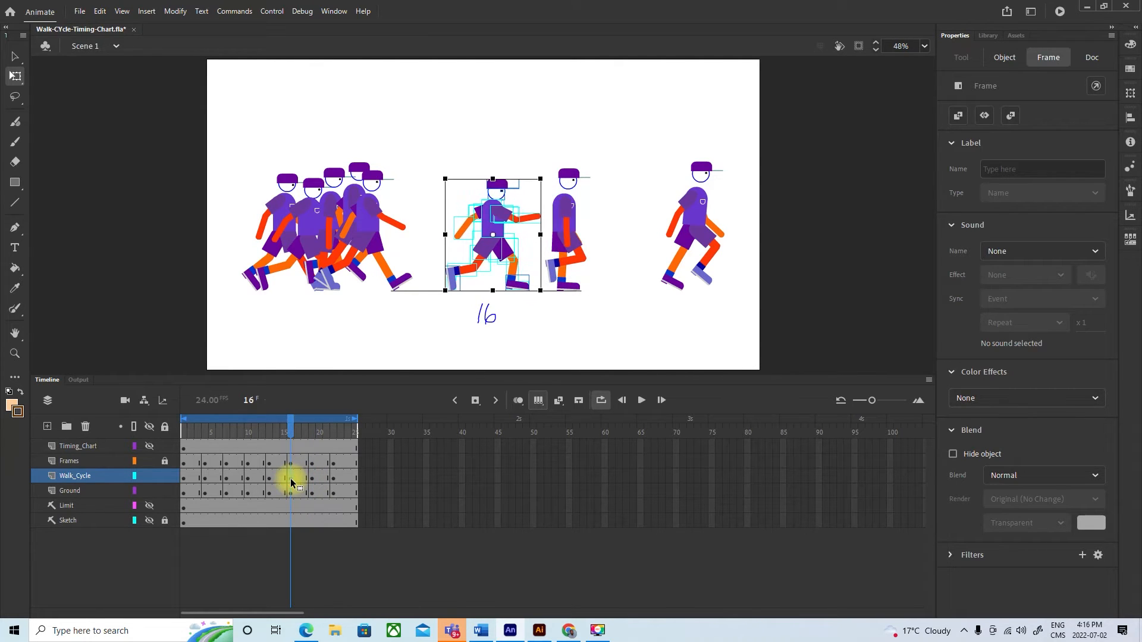
key(Left)
key(Left)
key(Left)
key(Left)
key(Left)
key(Left)
key(Left)
key(Left)
key(Left)
key(Left)
key(Left)
key(Left)
key(Left)
key(Left)
key(Left)
key(Left)
key(Left)
key(Left)
key(Left)
key(Left)
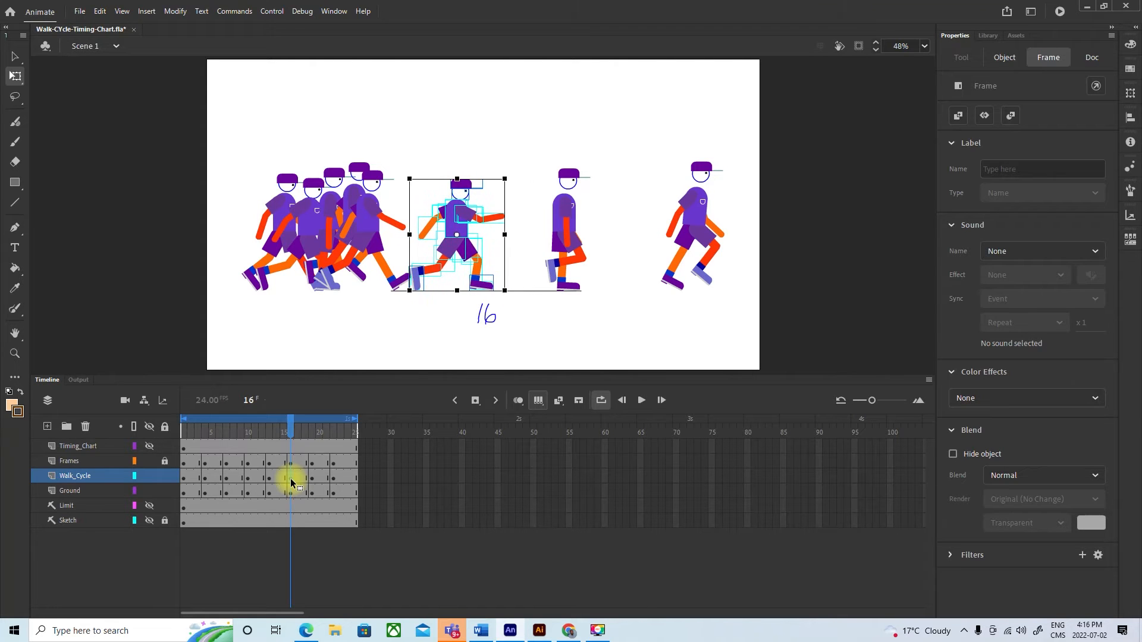
key(Left)
key(Left)
key(Left)
key(Left)
key(Left)
key(Left)
key(Left)
key(Left)
key(Left)
key(Left)
key(Left)
key(Left)
key(Left)
key(Left)
key(Left)
key(Left)
key(Left)
key(Left)
key(Left)
key(Left)
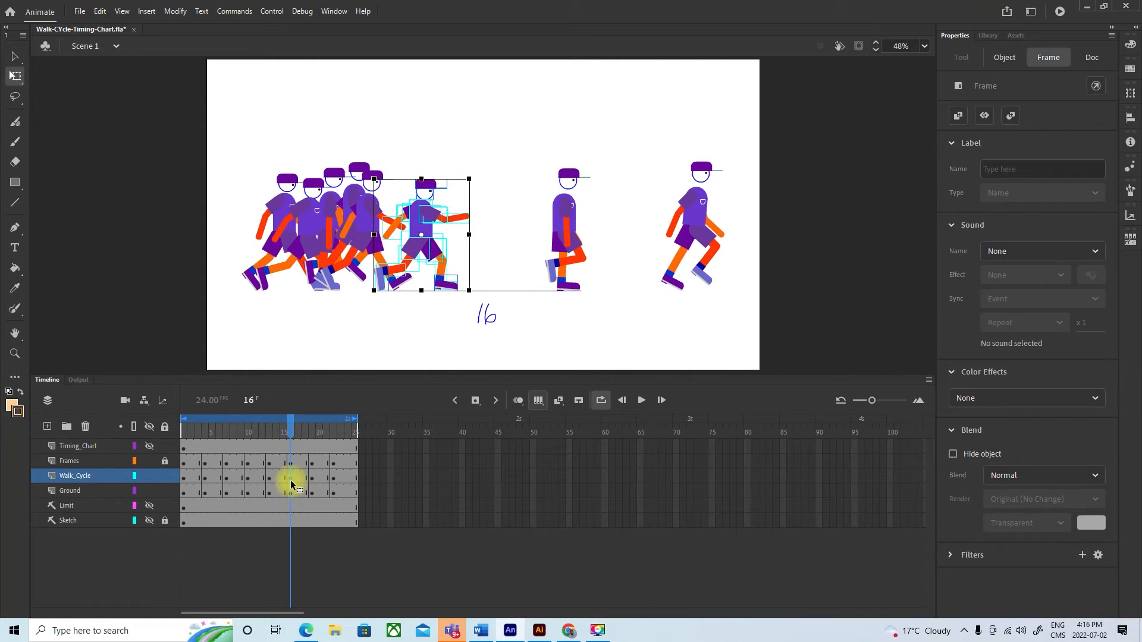
key(Left)
key(Left)
key(Left)
key(Left)
key(Left)
key(Left)
key(Left)
key(Left)
key(Left)
key(Left)
key(Left)
key(Left)
key(Left)
key(Left)
key(Left)
key(Left)
key(Left)
key(Left)
key(Left)
key(Left)
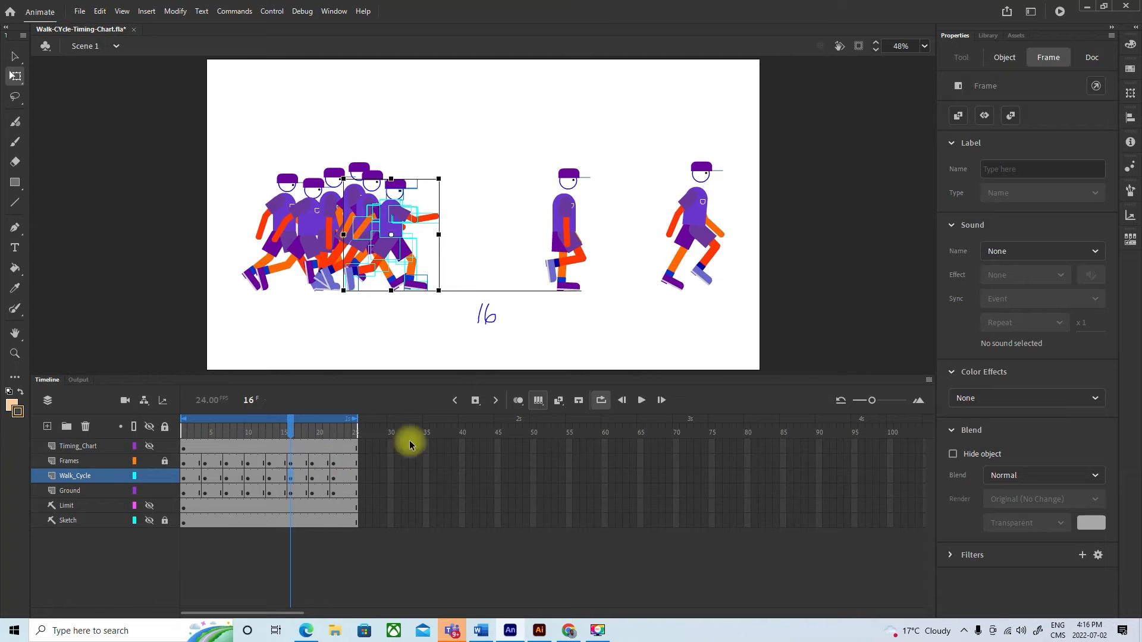
Turn off multiple-frame editing and play the walk animation from frame 1 to check the spacing
click(539, 400)
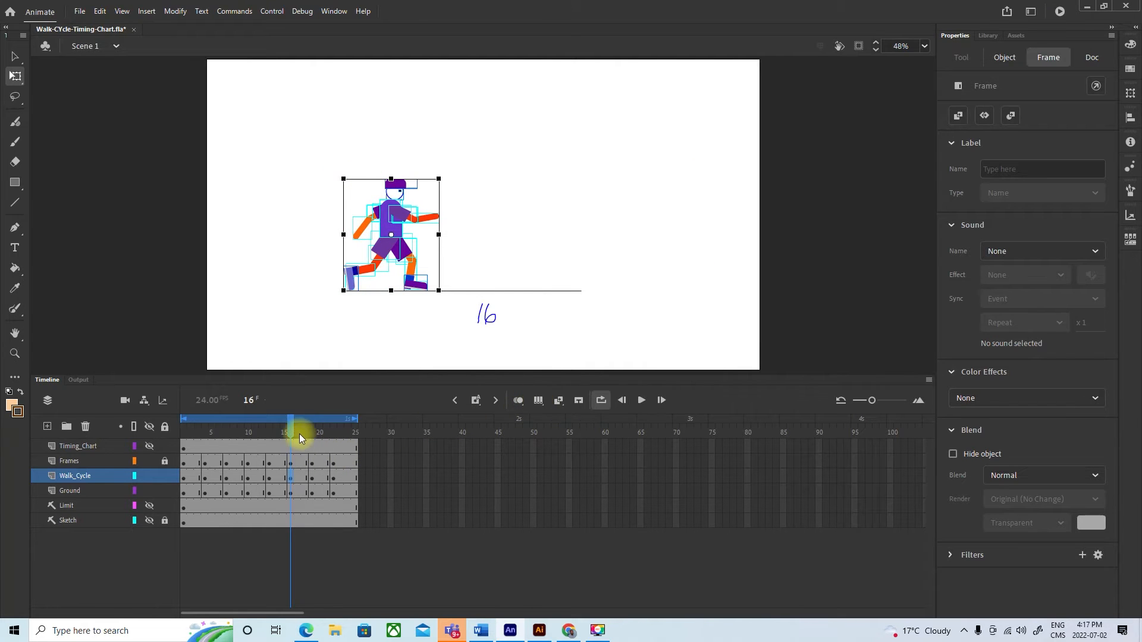
click(183, 431)
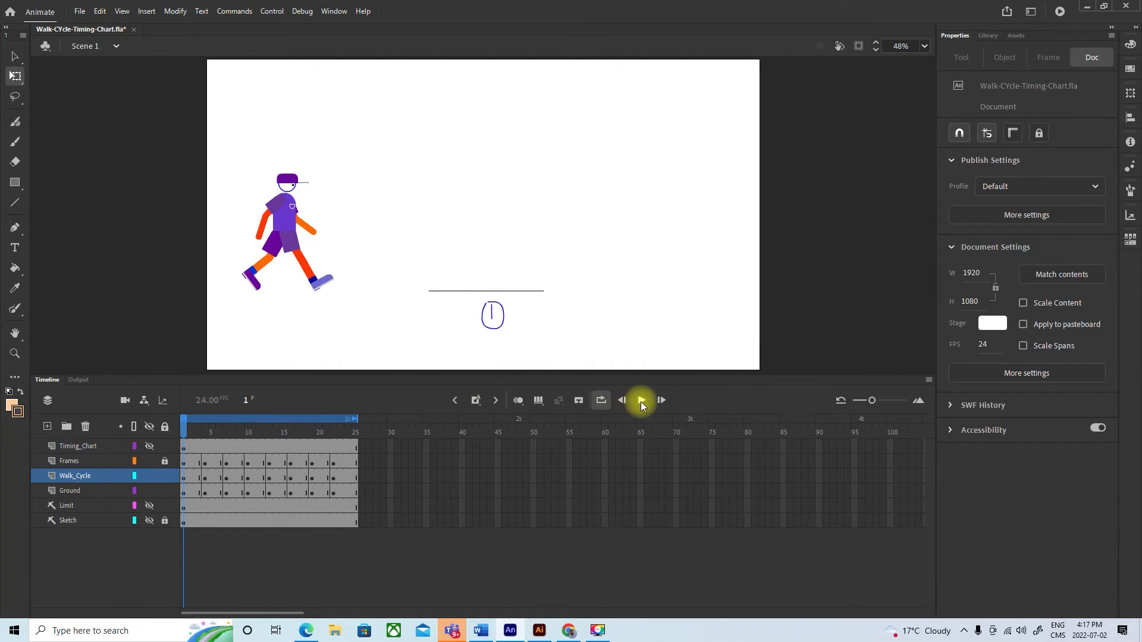
click(641, 400)
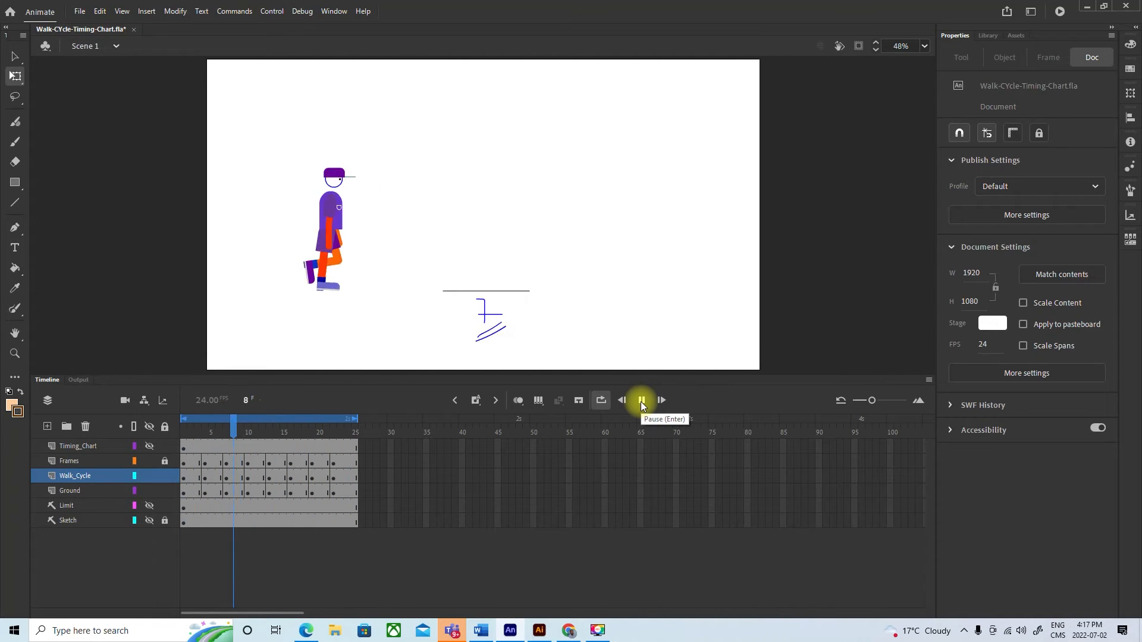
click(641, 403)
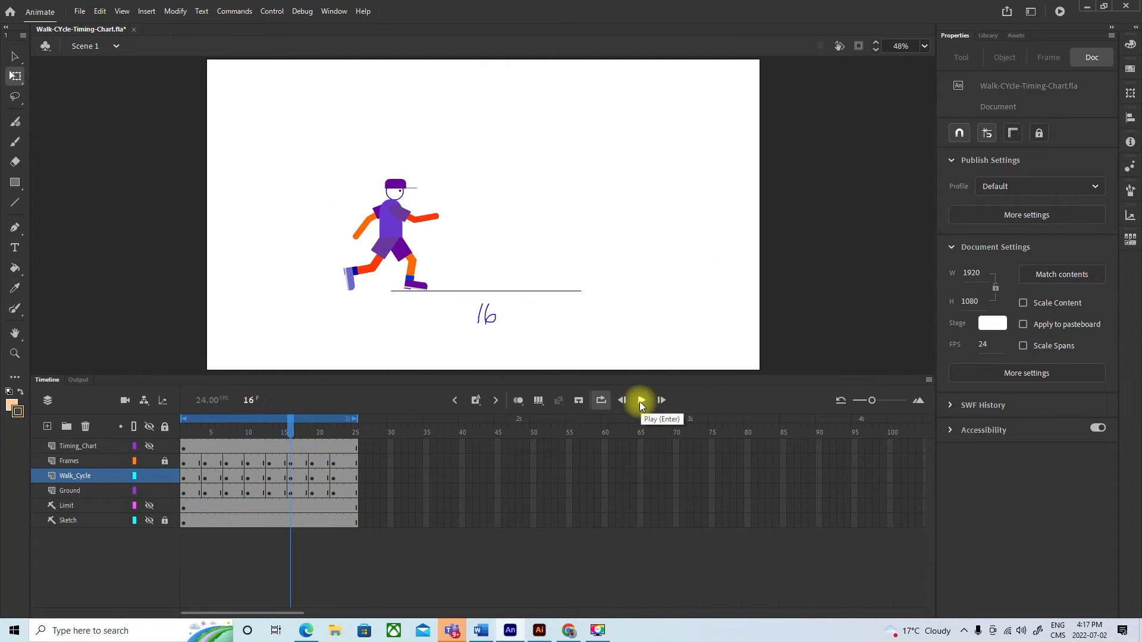
drag(291, 426, 183, 429)
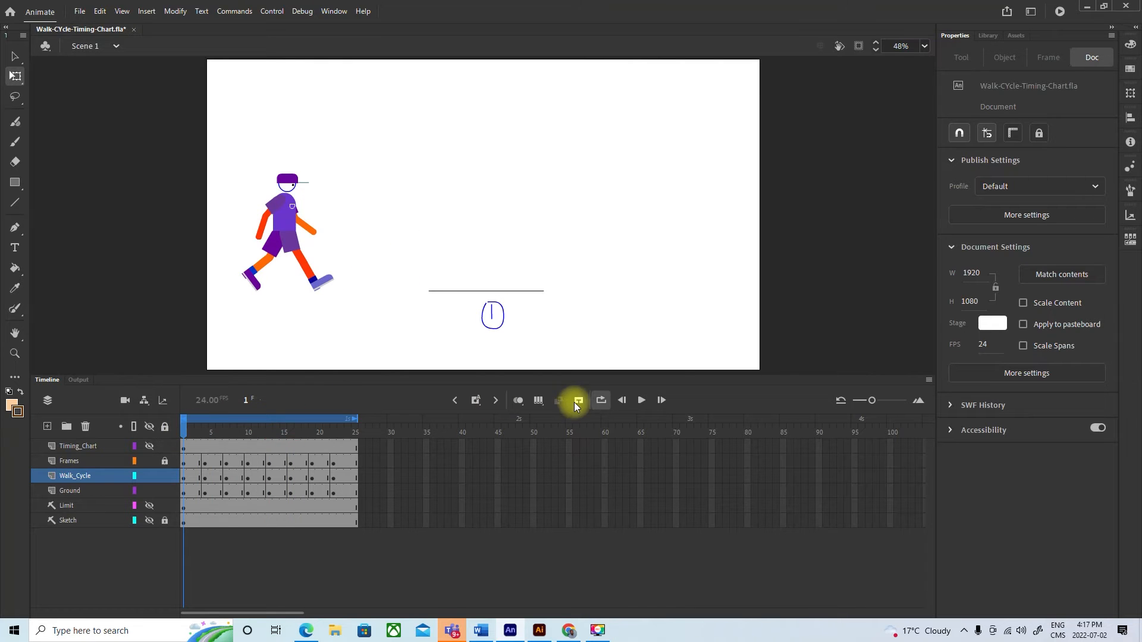
click(643, 401)
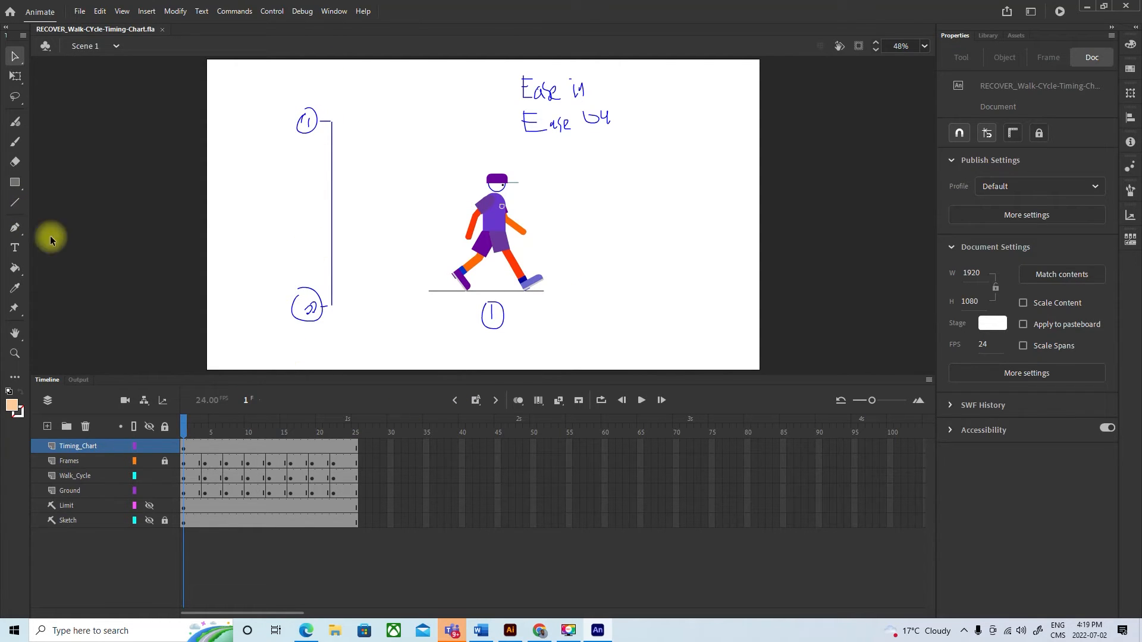
Activate the Paint Brush tool for marking the timing chart on the Timing_Chart layer
click(17, 161)
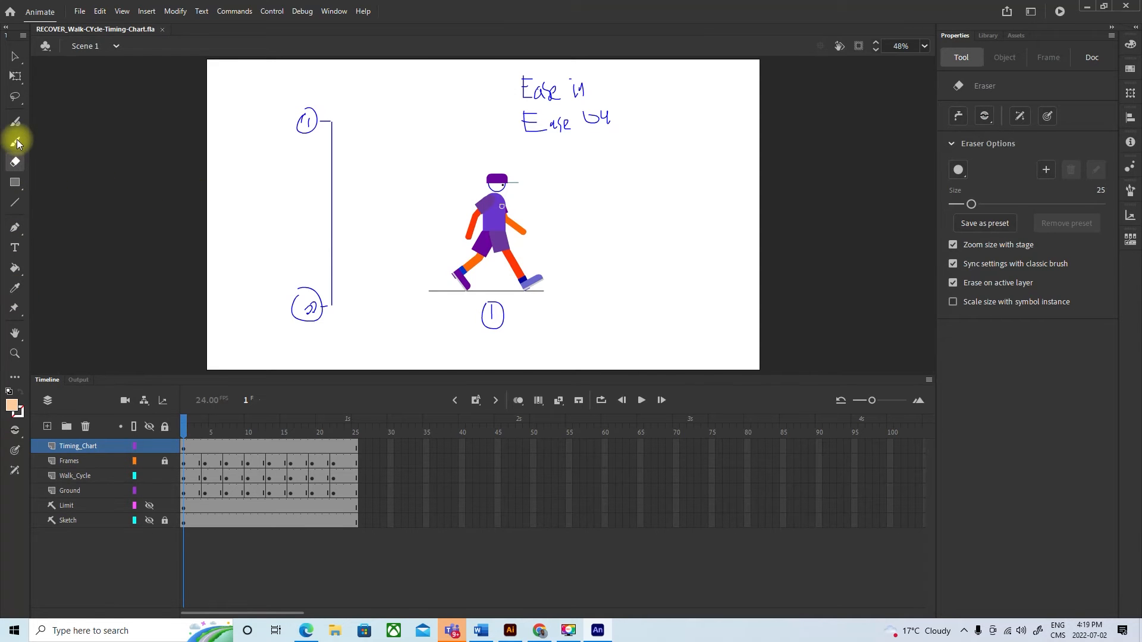
click(16, 141)
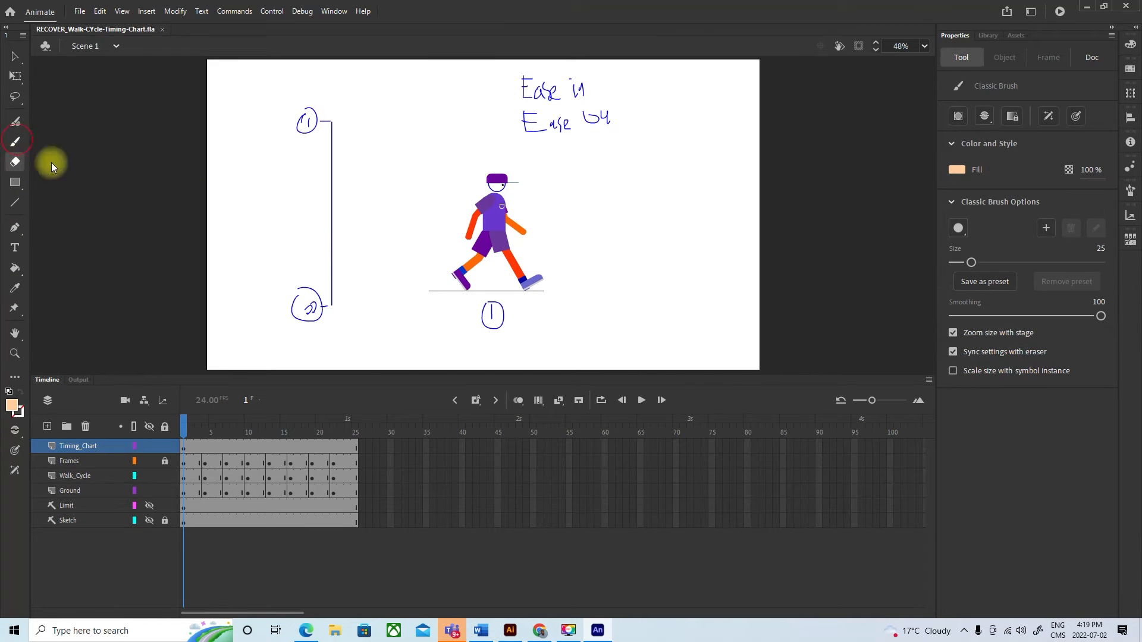
click(18, 308)
click(35, 324)
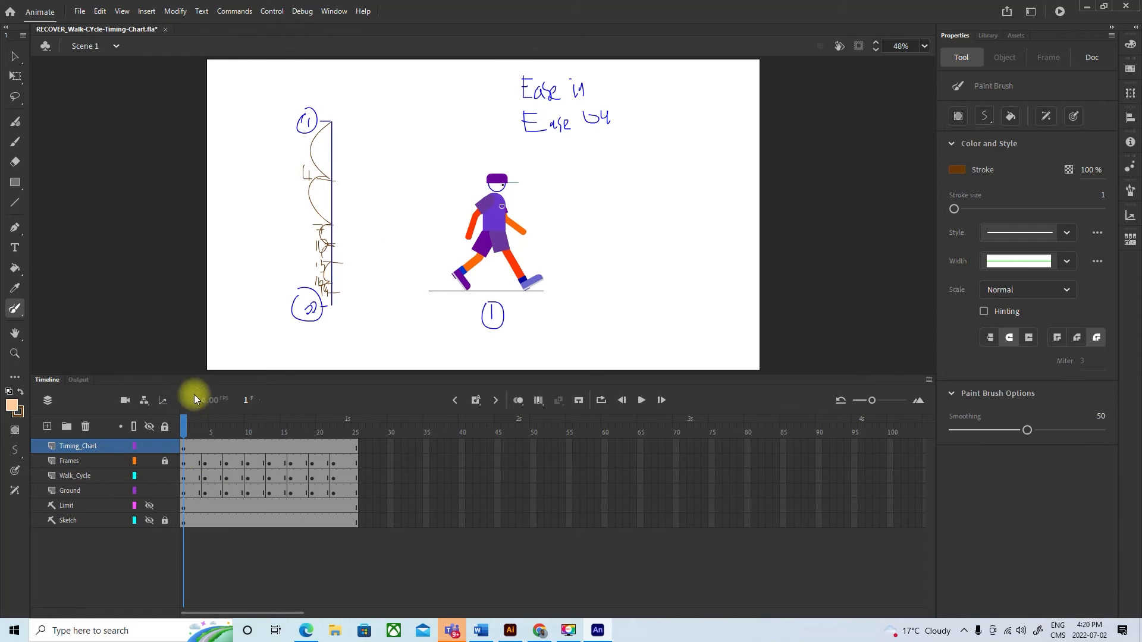
Hide the Timing_Chart layer and turn on multiple-frame editing for all frames, with the frame 22 Walk_Cycle pose selected for Free Transform
click(147, 447)
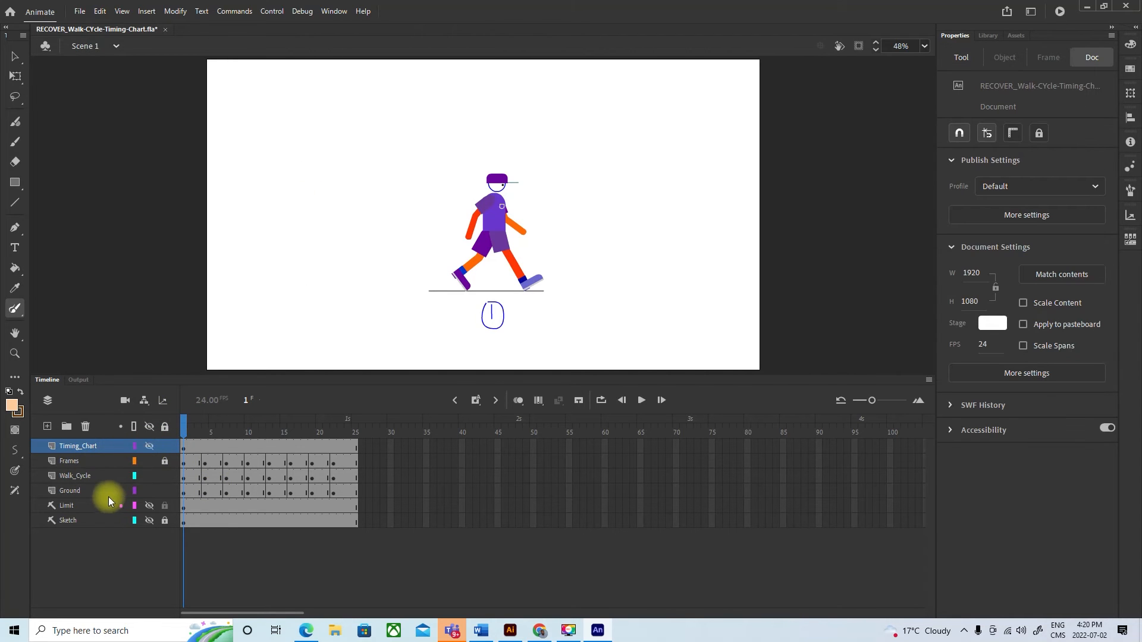
click(137, 479)
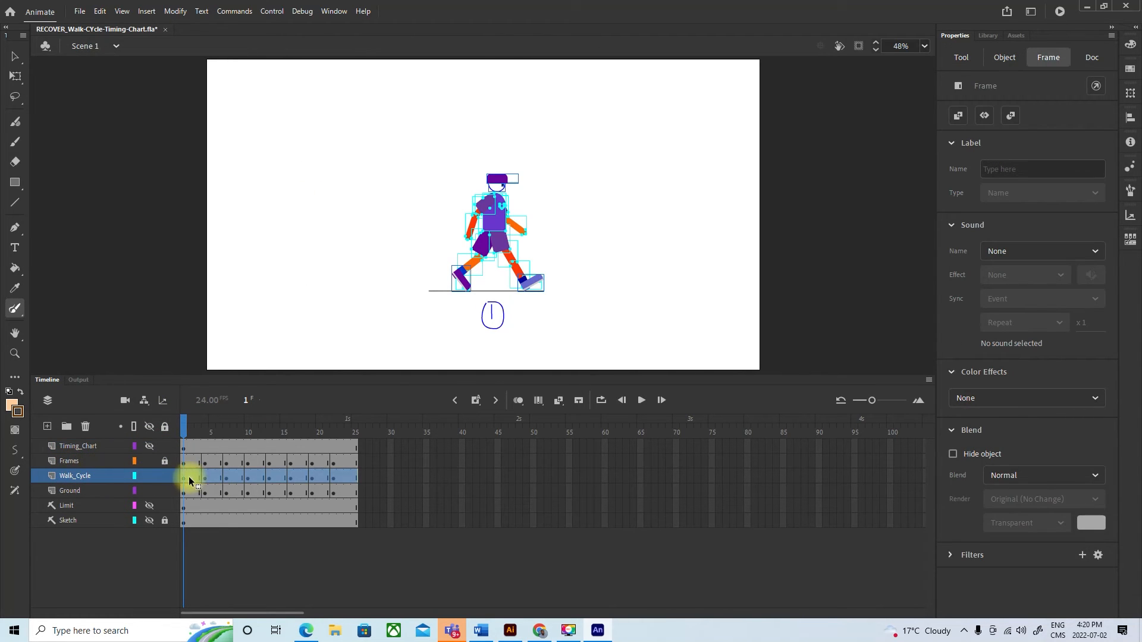
click(333, 477)
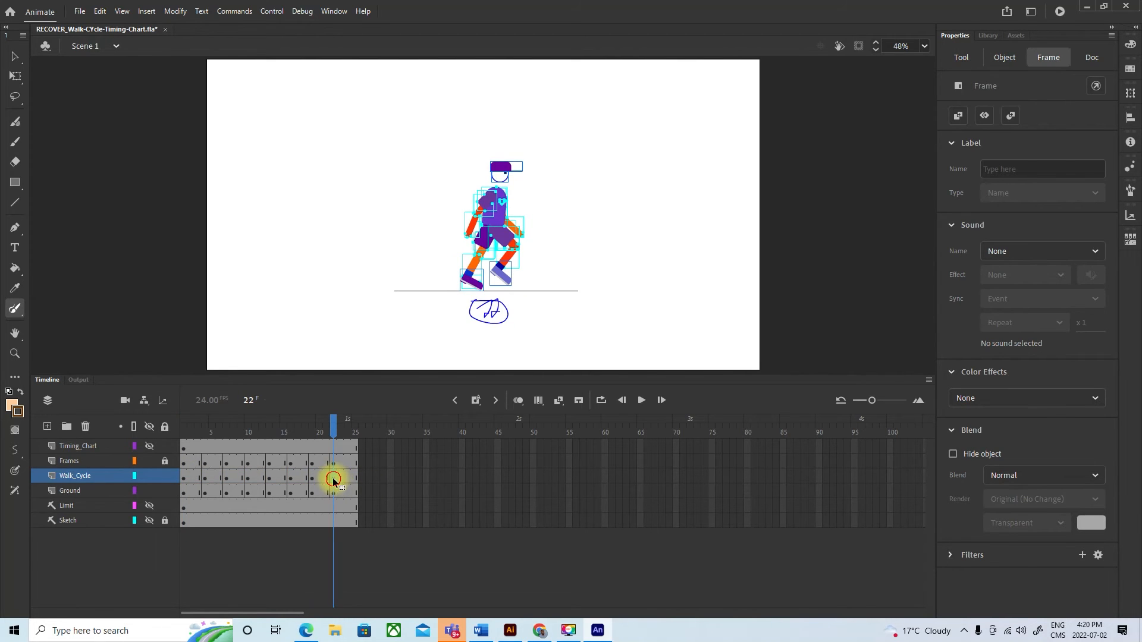
click(14, 76)
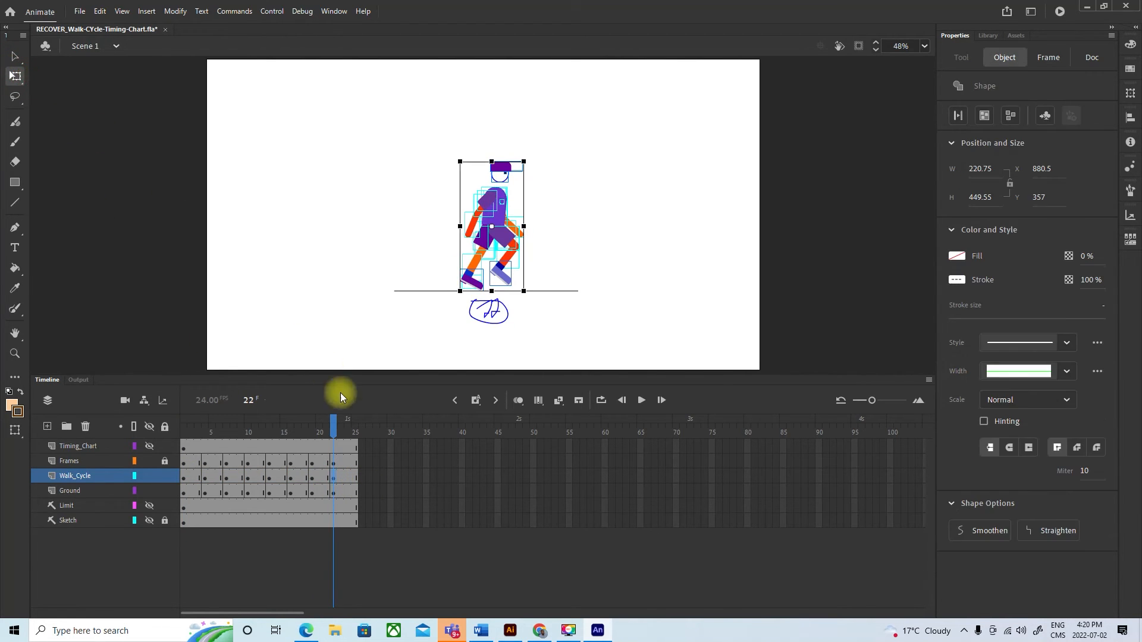
click(332, 483)
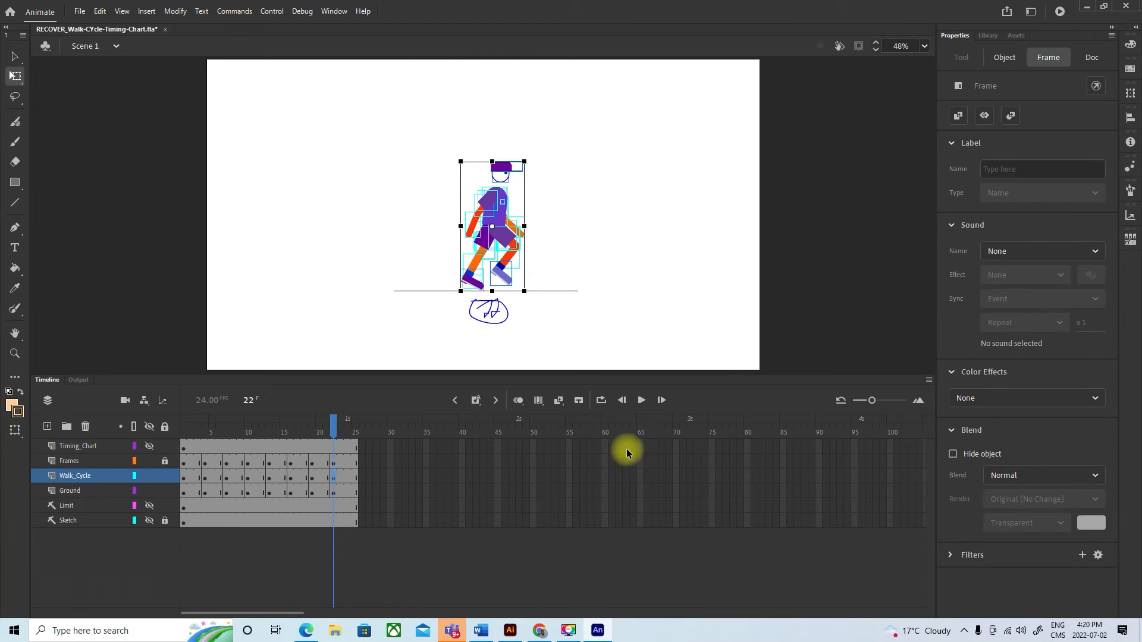
click(538, 400)
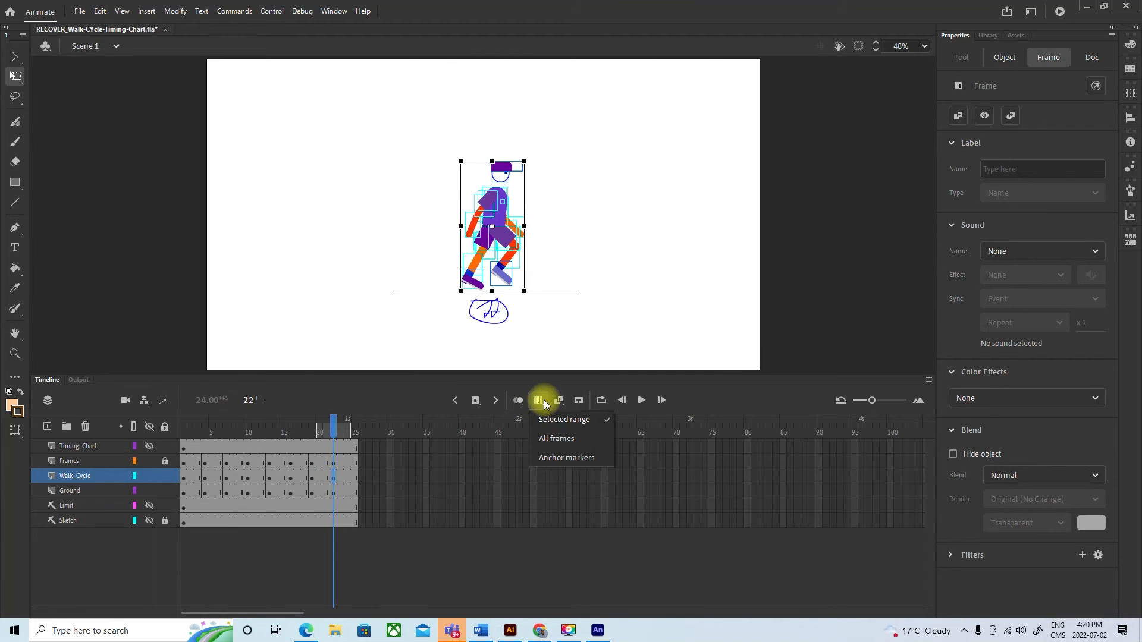
click(555, 434)
Try to move only the frame 22 Walk_Cycle pose horizontally to the right, clear of the other poses, and undo the move
click(334, 477)
key(Right)
key(Right)
key(Right)
key(Right)
key(Right)
key(Right)
key(Right)
key(Right)
key(Right)
key(Right)
key(Right)
key(Right)
key(Right)
key(Right)
key(Right)
key(Right)
key(Right)
key(Right)
key(Right)
key(Right)
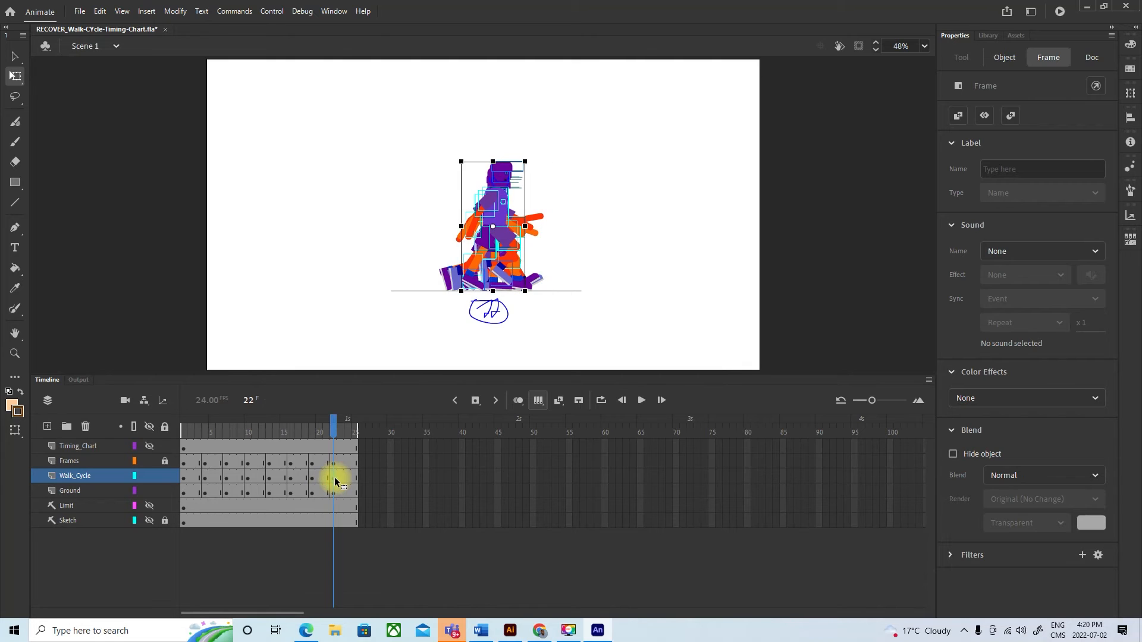
key(Right)
key(Right)
key(Right)
key(Right)
key(Right)
key(Right)
key(Right)
key(Right)
key(Right)
key(Right)
key(Right)
key(Right)
key(Right)
key(Right)
key(Right)
key(Right)
key(Right)
key(Right)
key(Right)
key(Right)
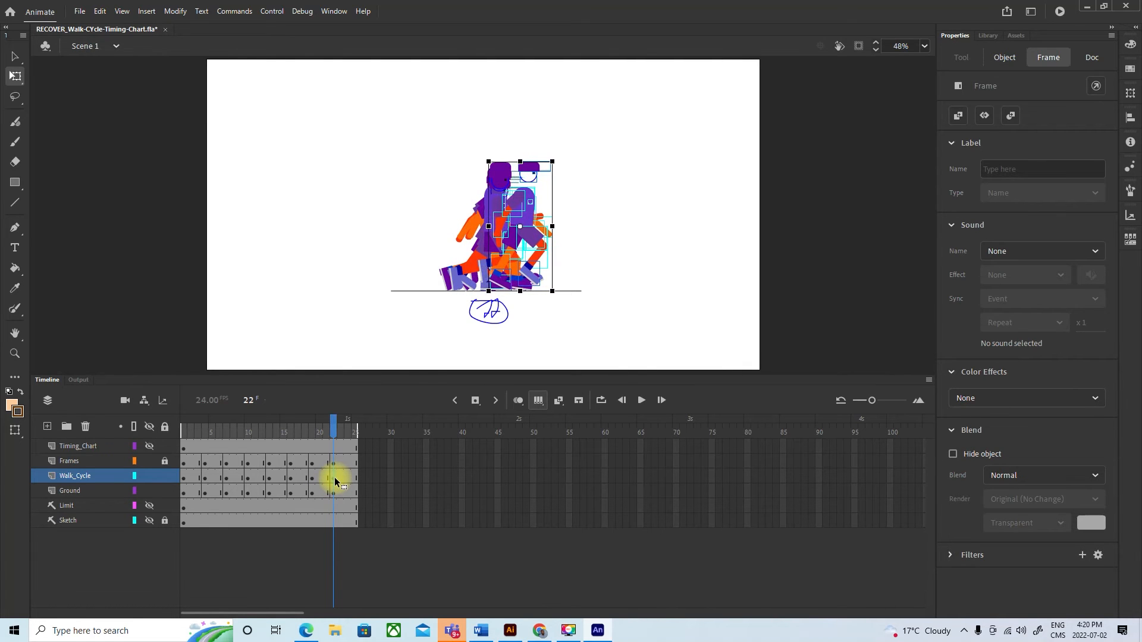
key(Right)
key(Right)
key(Right)
key(Right)
key(Right)
key(Right)
key(Right)
key(Right)
key(Right)
key(Right)
key(Right)
key(Right)
key(Right)
key(Right)
key(Right)
key(Right)
key(Right)
key(Right)
key(Right)
key(Right)
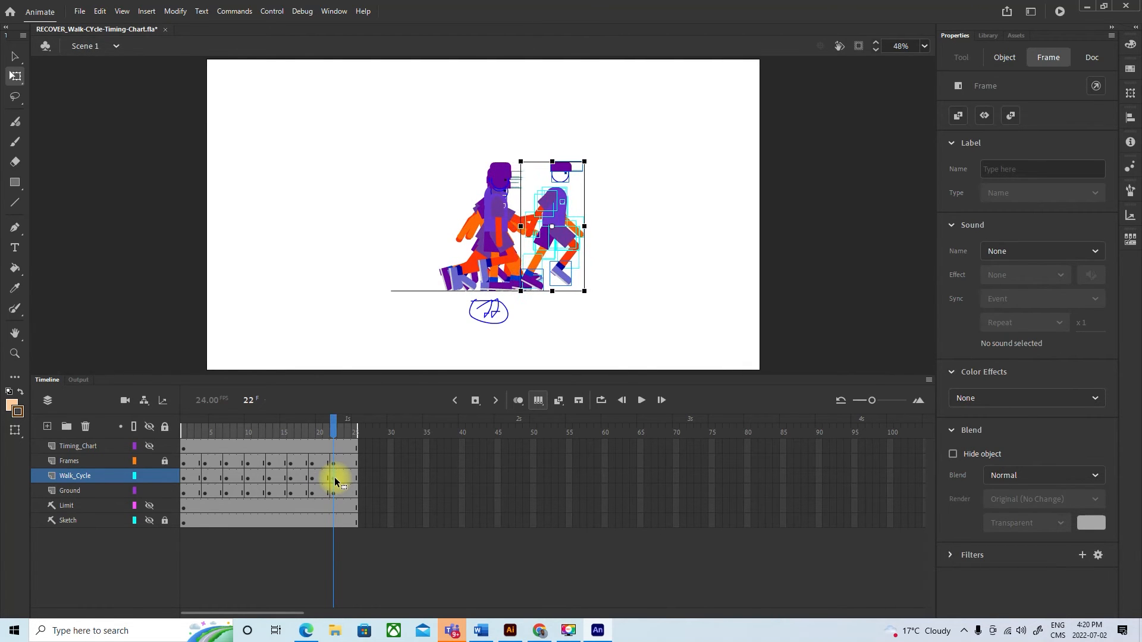
key(Right)
key(Right)
key(Right)
key(Right)
key(Right)
key(Right)
key(Right)
key(Right)
key(Right)
key(Right)
key(Right)
key(Right)
key(Right)
key(Right)
key(Right)
key(Right)
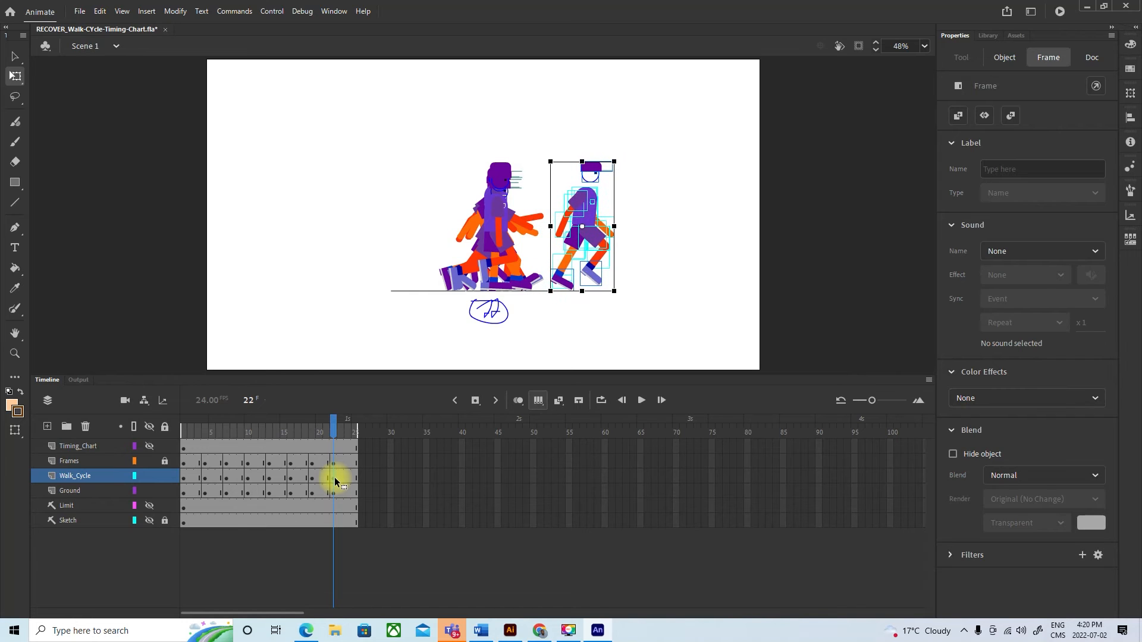
key(ctrl+z)
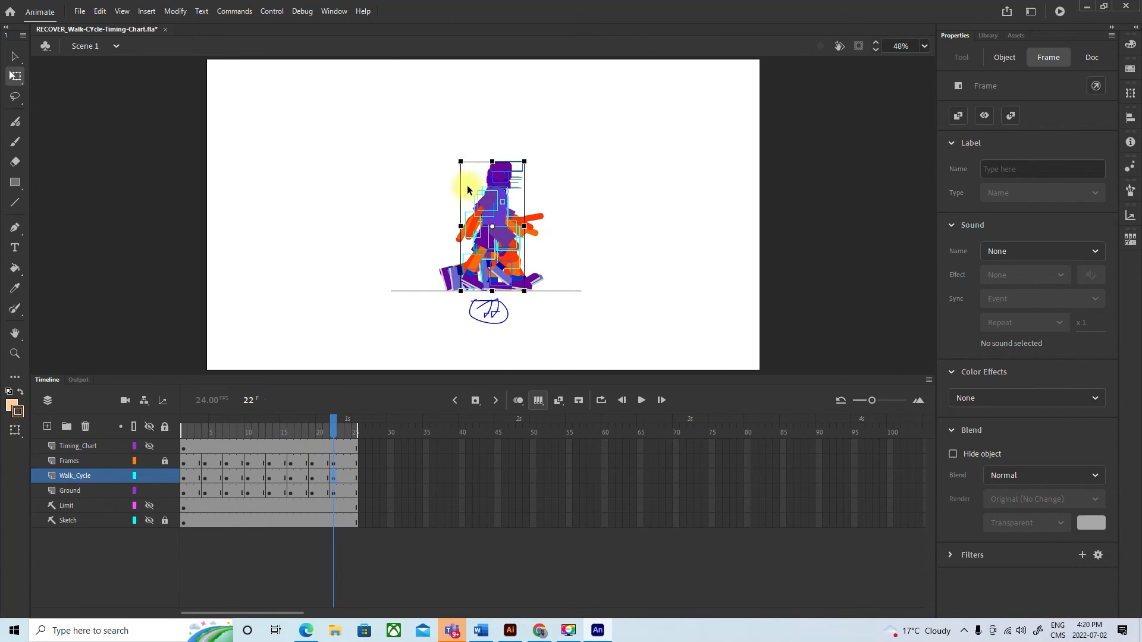
Select the Walk_Cycle poses of all frames together and move them horizontally to the right, past the ground line towards the stage's right edge
drag(397, 142, 558, 290)
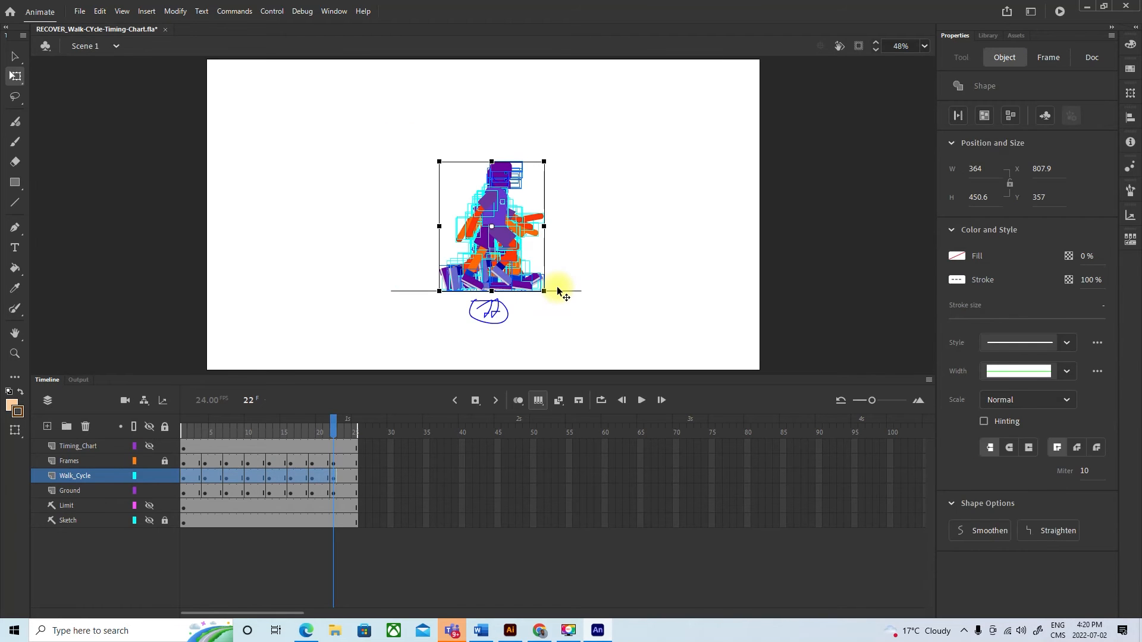
key(Right)
key(Right)
key(Right)
key(Right)
key(Right)
key(Right)
key(Right)
key(Right)
key(Right)
key(Right)
key(Right)
key(Right)
key(Right)
key(Right)
key(Right)
key(Right)
key(Right)
key(Right)
key(Right)
key(Right)
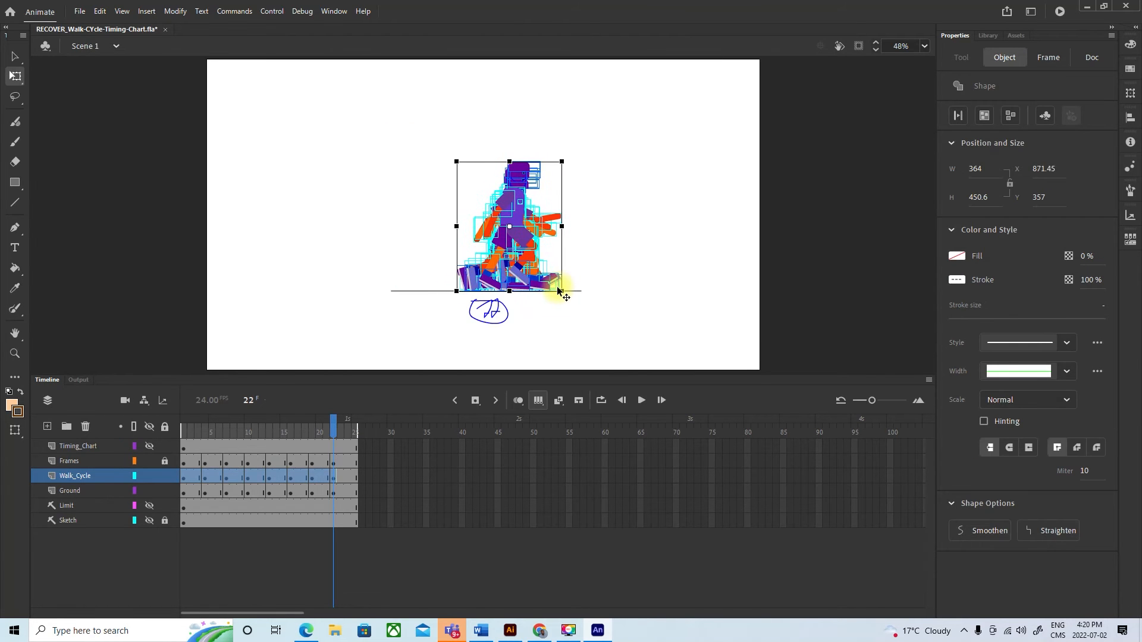
key(Right)
key(Right)
key(Right)
key(Right)
key(Right)
key(Right)
key(Right)
key(Right)
key(Right)
key(Right)
key(Right)
key(Right)
key(Right)
key(Right)
key(Right)
key(Right)
key(Right)
key(Right)
key(Right)
key(Right)
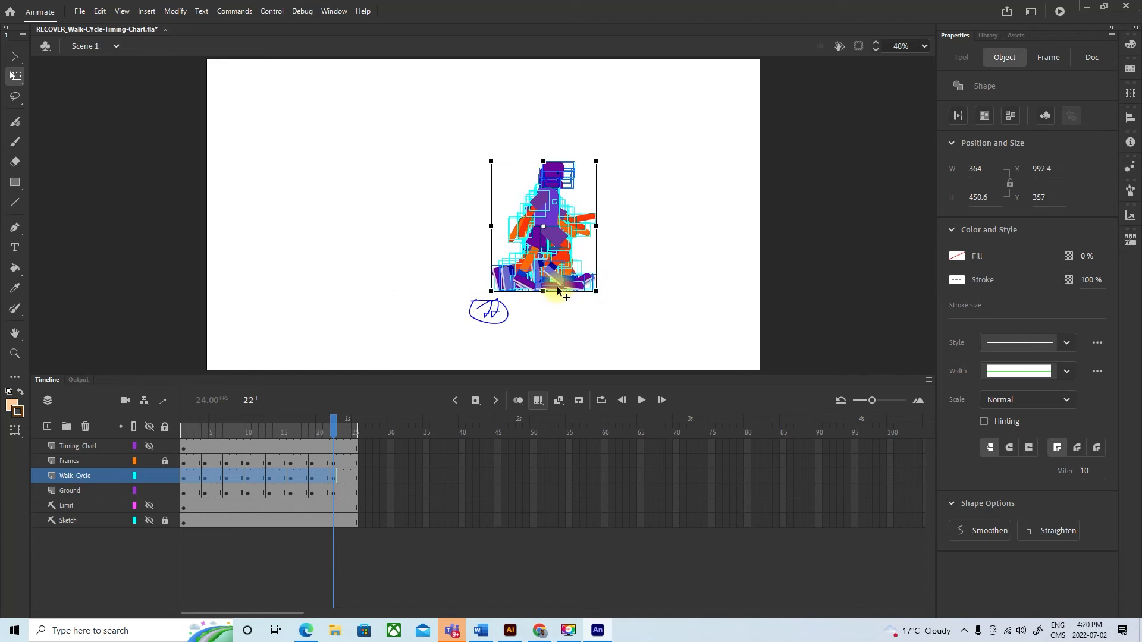
key(Right)
key(Right)
key(Right)
key(Right)
key(Right)
key(Right)
key(Right)
key(Right)
key(Right)
key(Right)
key(Right)
key(Right)
key(Right)
key(Right)
key(Right)
key(Right)
key(Right)
key(Right)
key(Right)
key(Right)
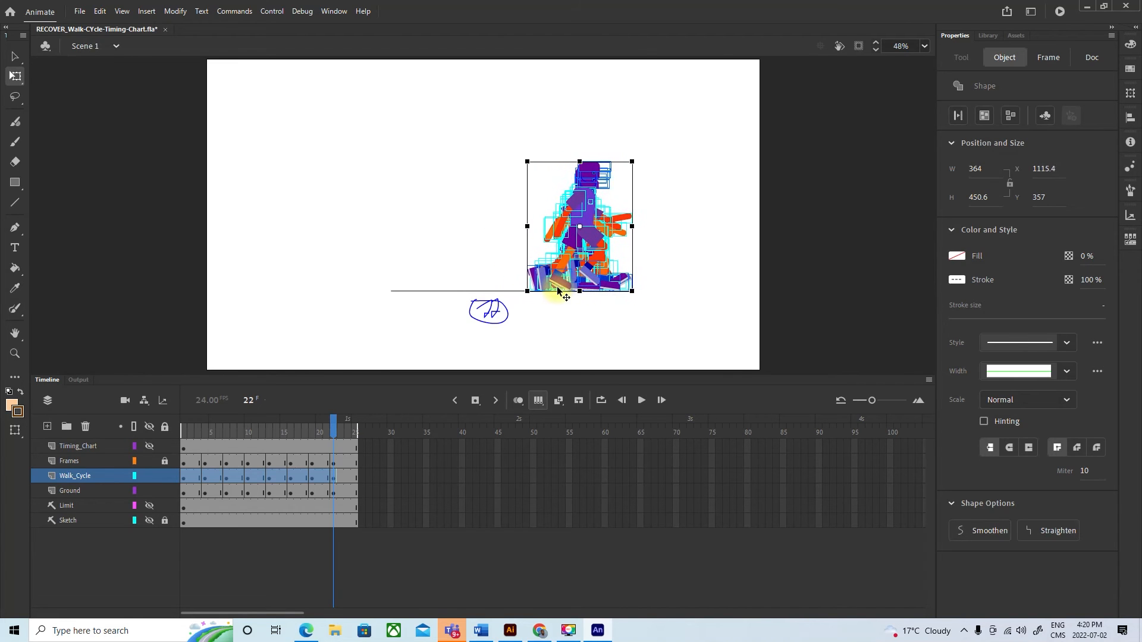
key(Right)
key(Right)
key(Right)
key(Right)
key(Right)
key(Right)
key(Right)
key(Right)
key(Right)
key(Right)
key(Right)
key(Right)
key(Right)
key(Right)
key(Right)
key(Right)
key(Right)
key(Right)
key(Right)
key(Right)
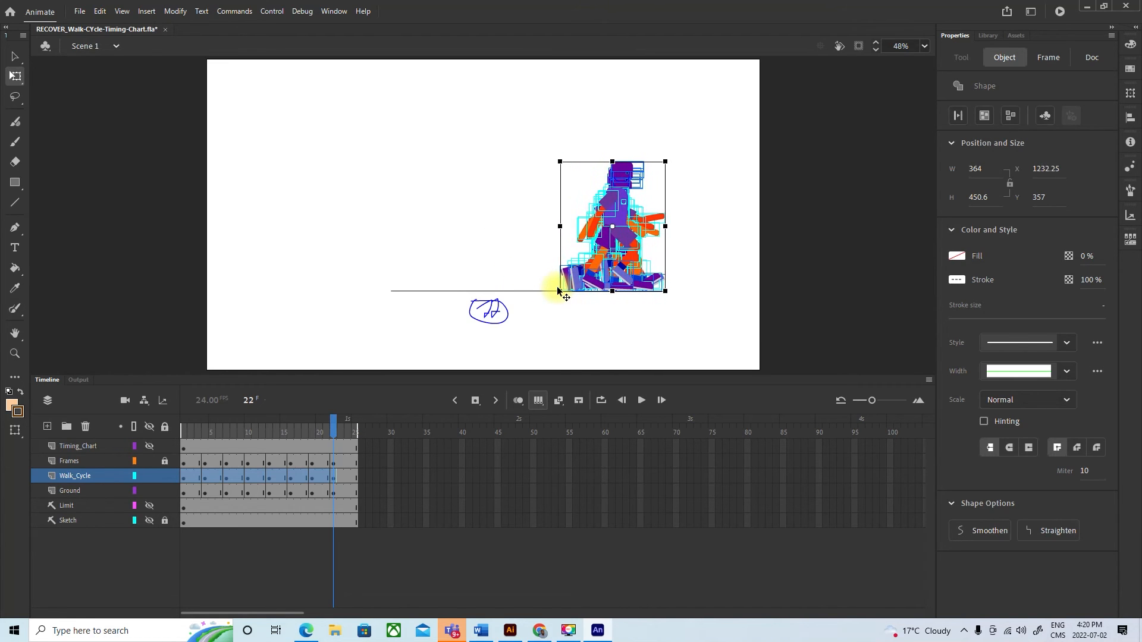
key(Right)
key(Right)
key(Right)
key(Right)
key(Right)
key(Right)
key(Right)
key(Right)
key(Right)
key(Right)
key(Right)
key(Right)
key(Right)
key(Right)
key(Right)
key(Right)
key(Right)
key(Right)
key(Right)
key(Right)
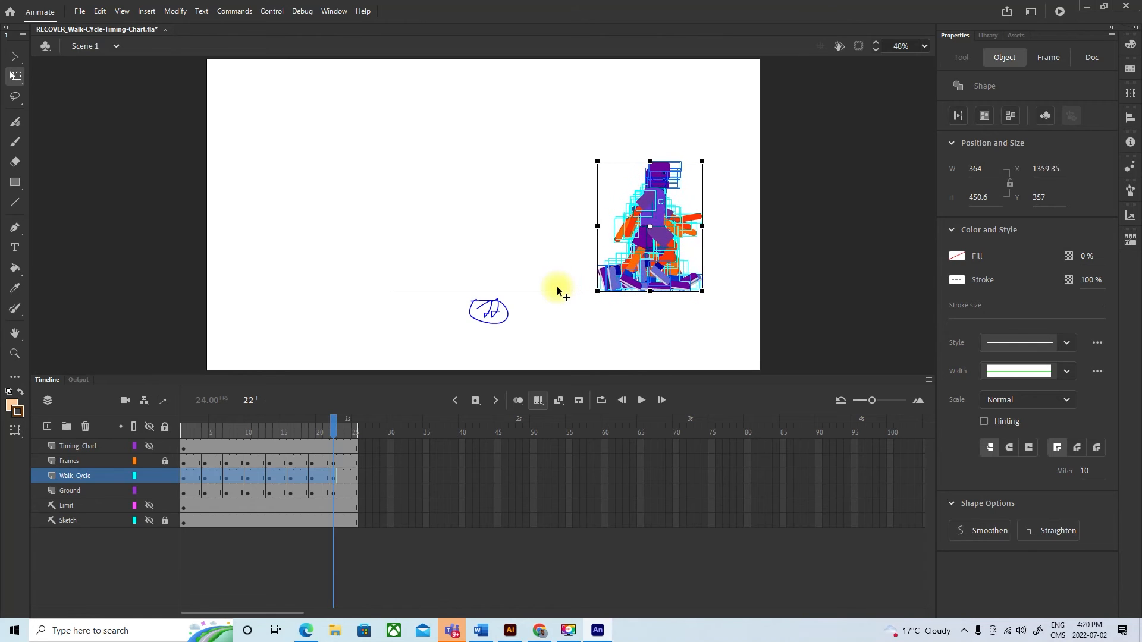
Select only the frame 1 Walk_Cycle pose and move it horizontally to the left, away from the other poses and over the ground line
click(186, 482)
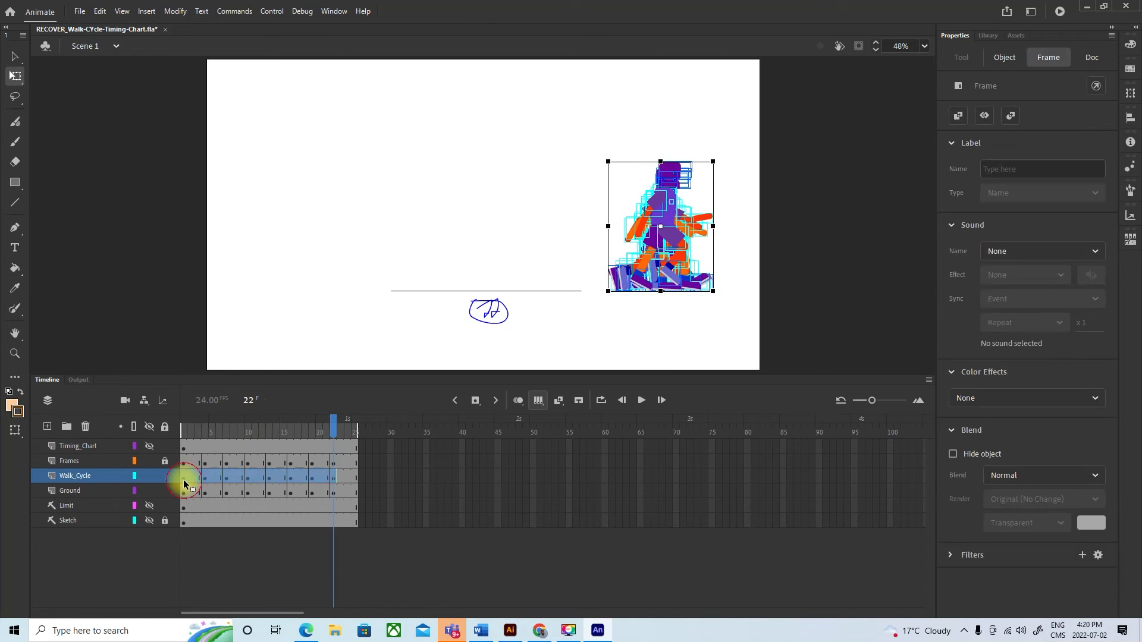
key(Left)
key(Left)
key(Left)
key(Left)
key(Left)
key(Left)
key(Left)
key(Left)
key(Left)
key(Left)
key(Left)
key(Left)
key(Left)
key(Left)
key(Left)
key(Left)
key(Left)
key(Left)
key(Left)
key(Left)
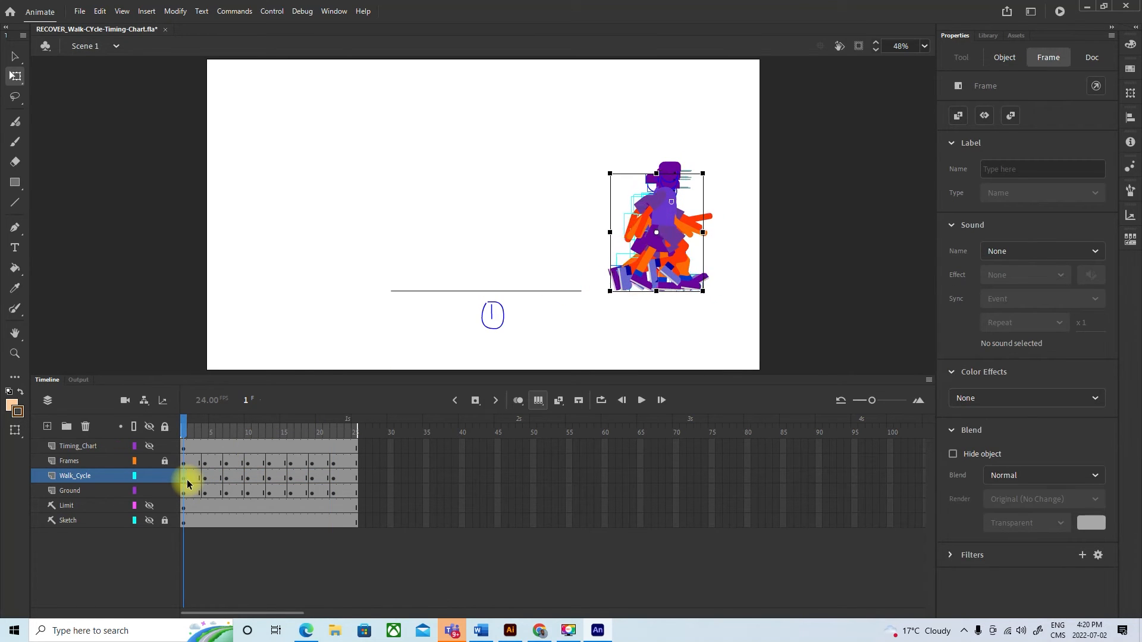
key(Left)
key(Left)
key(Left)
key(Left)
key(Left)
key(Left)
key(Left)
key(Left)
key(Left)
key(Left)
key(Left)
key(Left)
key(Left)
key(Left)
key(Left)
key(Left)
key(Left)
key(Left)
key(Left)
key(Left)
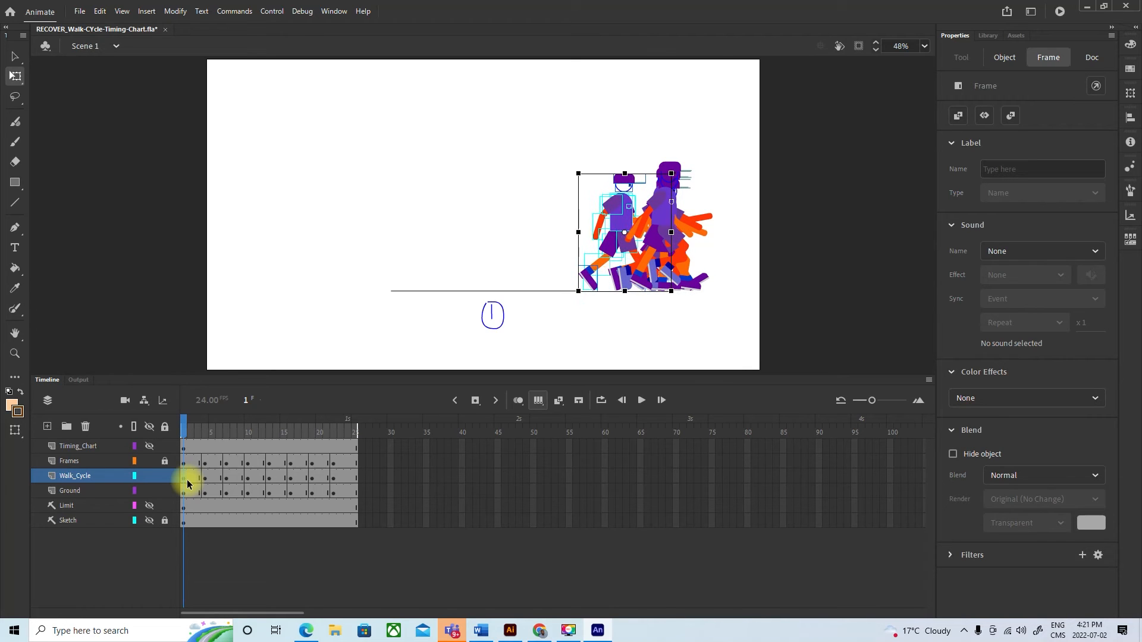
key(Left)
key(Left)
key(Left)
key(Left)
key(Left)
key(Left)
key(Left)
key(Left)
key(Left)
key(Left)
key(Left)
key(Left)
key(Left)
key(Left)
key(Left)
key(Left)
key(Left)
key(Left)
key(Left)
key(Left)
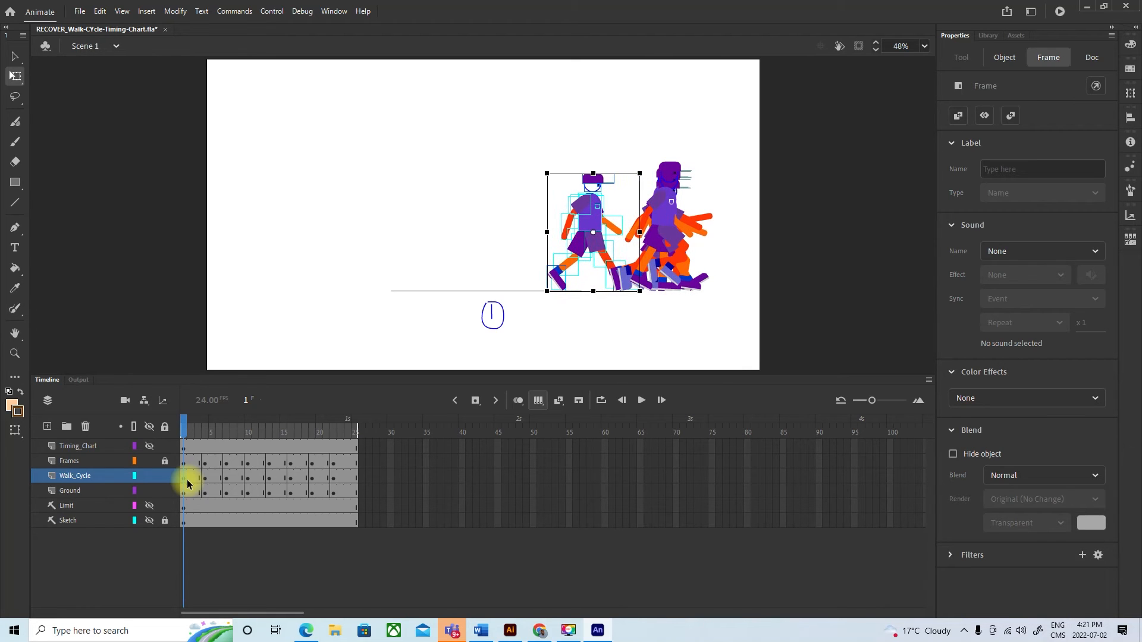
key(Left)
key(Left)
key(Left)
key(Left)
key(Left)
key(Left)
key(Left)
key(Left)
key(Left)
key(Left)
key(Left)
key(Left)
key(Left)
key(Left)
key(Left)
key(Left)
key(Left)
key(Left)
key(Left)
key(Left)
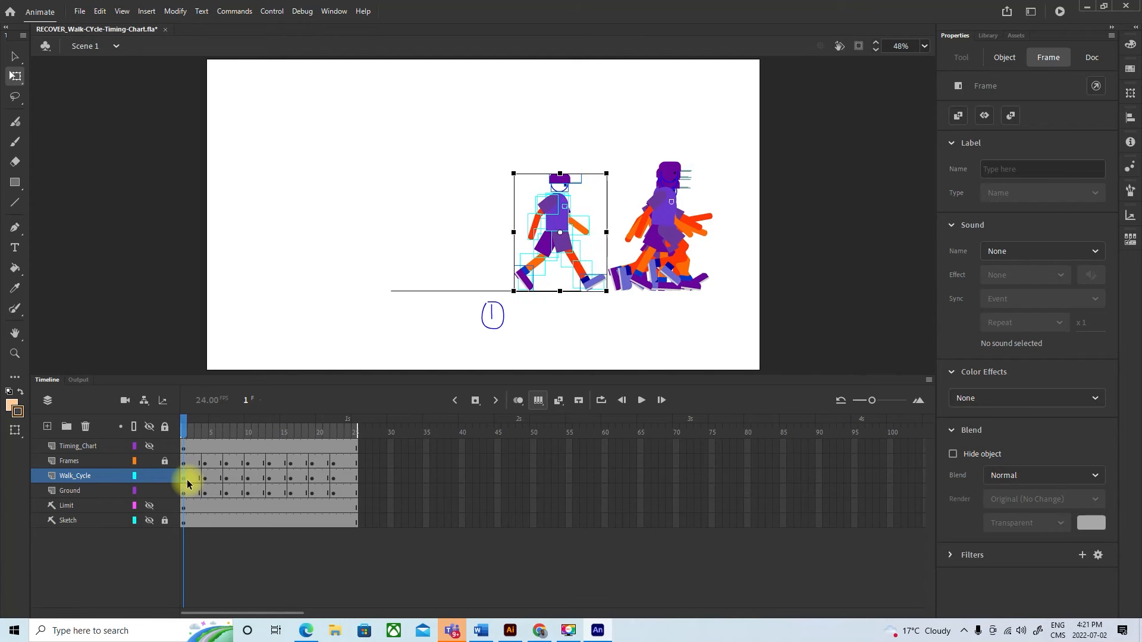
key(Left)
key(Left)
key(Left)
key(Left)
key(Left)
key(Left)
key(Left)
key(Left)
key(Left)
key(Left)
key(Left)
key(Left)
key(Left)
key(Left)
key(Left)
key(Left)
key(Left)
key(Left)
key(Left)
key(Left)
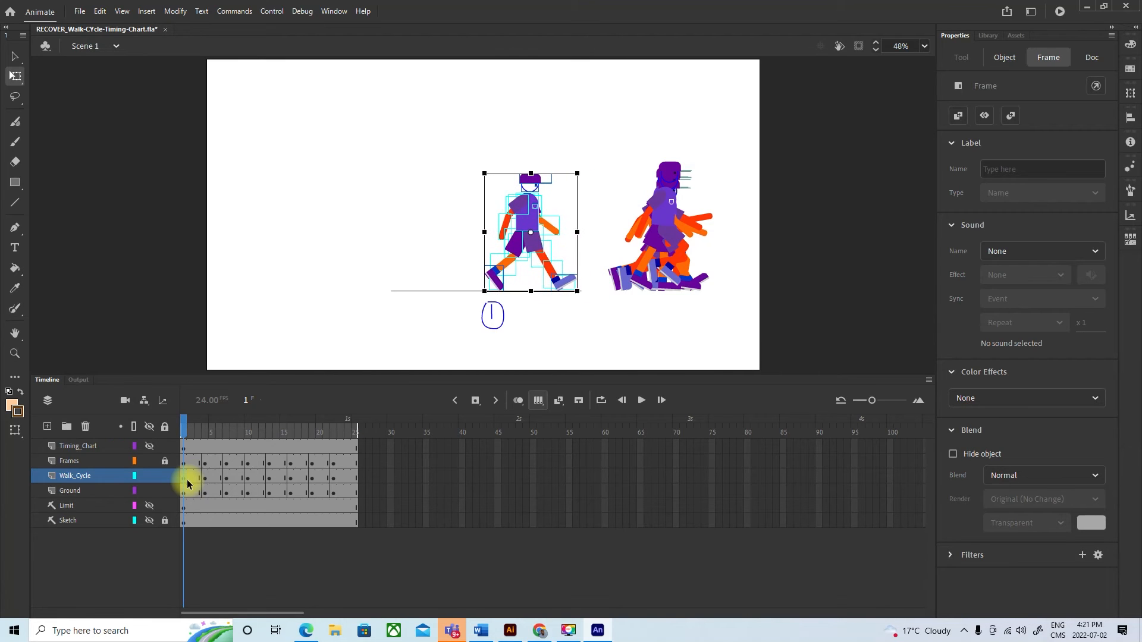
key(Left)
key(Left)
key(Left)
key(Left)
key(Left)
key(Left)
key(Left)
key(Left)
key(Left)
key(Left)
key(Left)
key(Left)
key(Left)
key(Left)
key(Left)
key(Left)
key(Left)
key(Left)
key(Left)
key(Left)
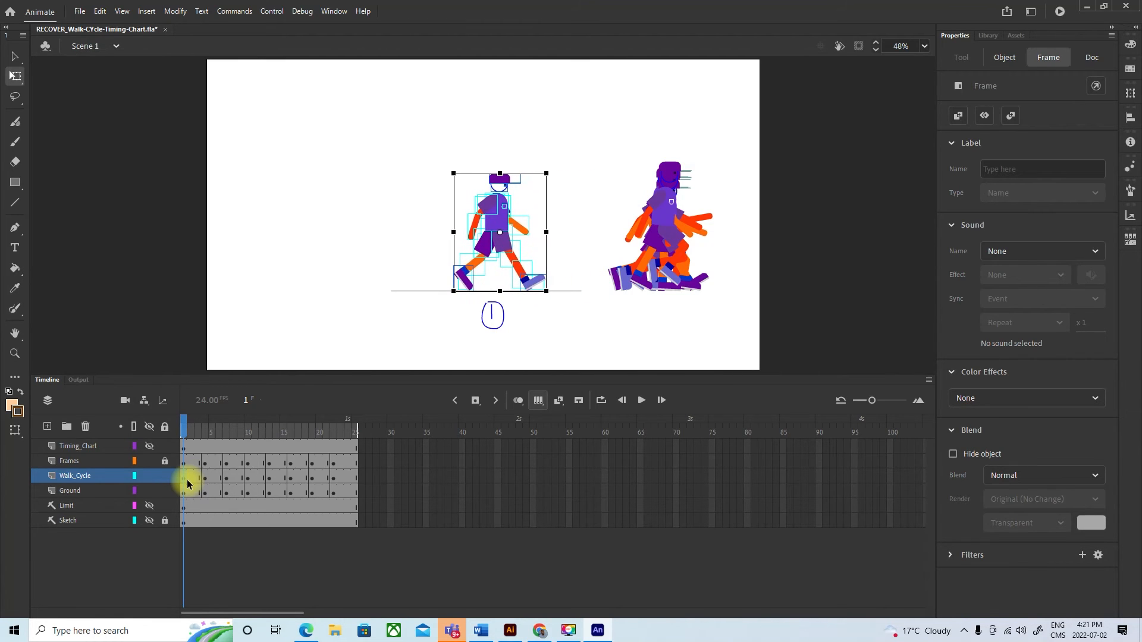
key(Left)
key(Left)
key(Left)
key(Left)
key(Left)
key(Left)
key(Left)
key(Left)
key(Left)
key(Left)
key(Left)
key(Left)
key(Left)
key(Left)
key(Left)
key(Left)
key(Left)
key(Left)
key(Left)
key(Left)
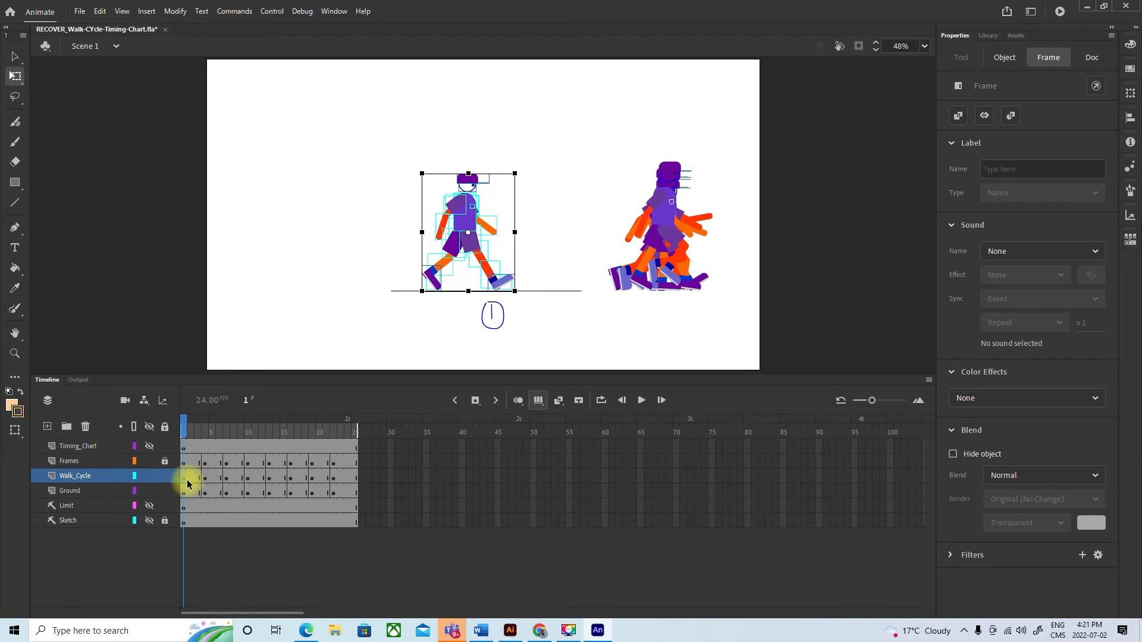
Move the frame 1 Walk_Cycle pose further horizontally to the left, past the ground line to just inside the stage's left edge
key(Left)
key(Left)
key(Left)
key(Left)
key(Left)
key(Left)
key(Left)
key(Left)
key(Left)
key(Left)
key(Left)
key(Left)
key(Left)
key(Left)
key(Left)
key(Left)
key(Left)
key(Left)
key(Left)
key(Left)
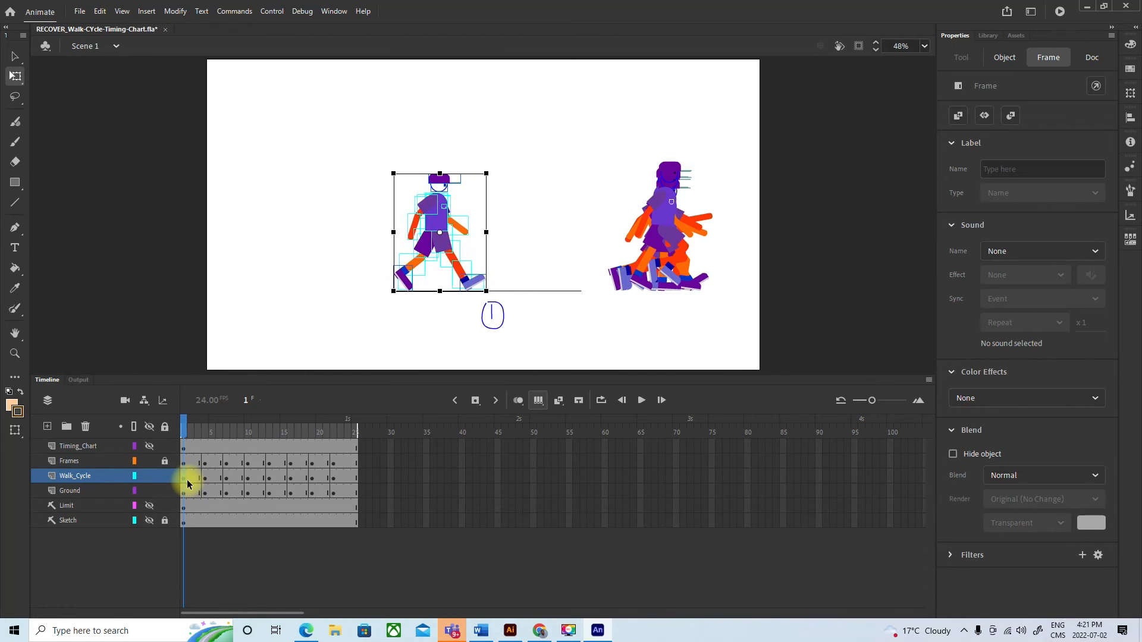
key(Left)
key(Left)
key(Left)
key(Left)
key(Left)
key(Left)
key(Left)
key(Left)
key(Left)
key(Left)
key(Left)
key(Left)
key(Left)
key(Left)
key(Left)
key(Left)
key(Left)
key(Left)
key(Left)
key(Left)
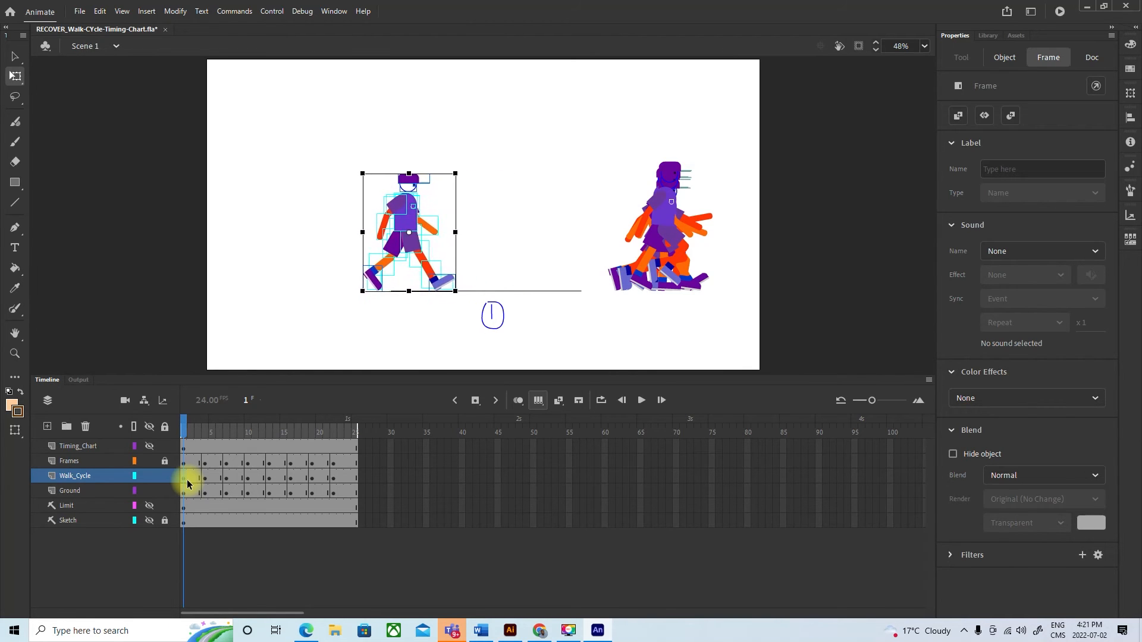
key(Left)
key(Left)
key(Left)
key(Left)
key(Left)
key(Left)
key(Left)
key(Left)
key(Left)
key(Left)
key(Left)
key(Left)
key(Left)
key(Left)
key(Left)
key(Left)
key(Left)
key(Left)
key(Left)
key(Left)
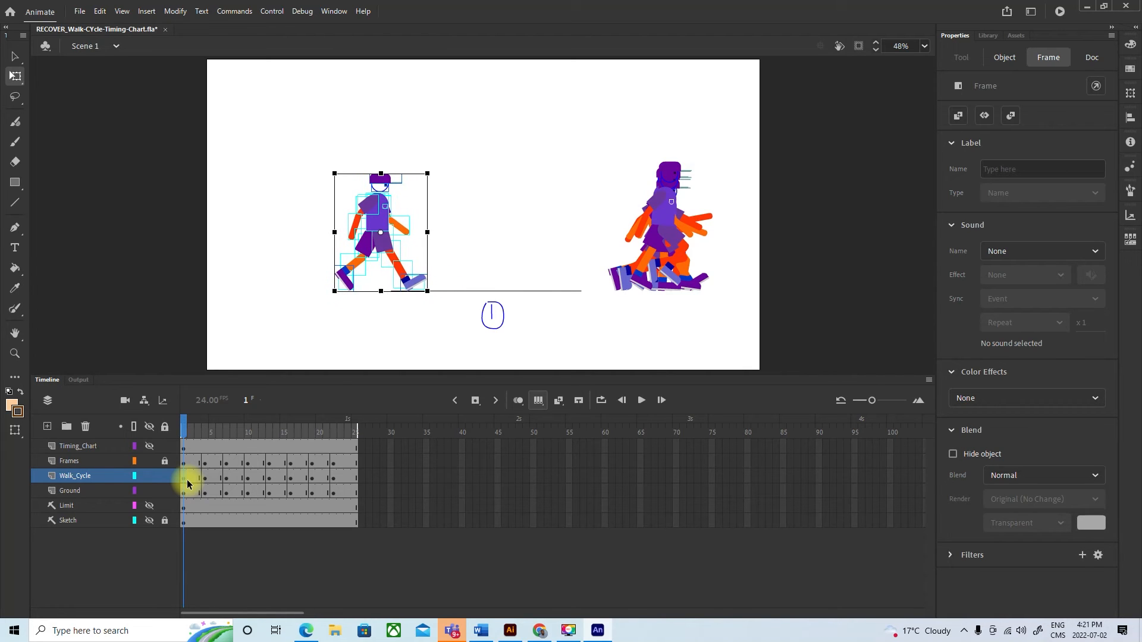
key(Left)
key(Left)
key(Left)
key(Left)
key(Left)
key(Left)
key(Left)
key(Left)
key(Left)
key(Left)
key(Left)
key(Left)
key(Left)
key(Left)
key(Left)
key(Left)
key(Left)
key(Left)
key(Left)
key(Left)
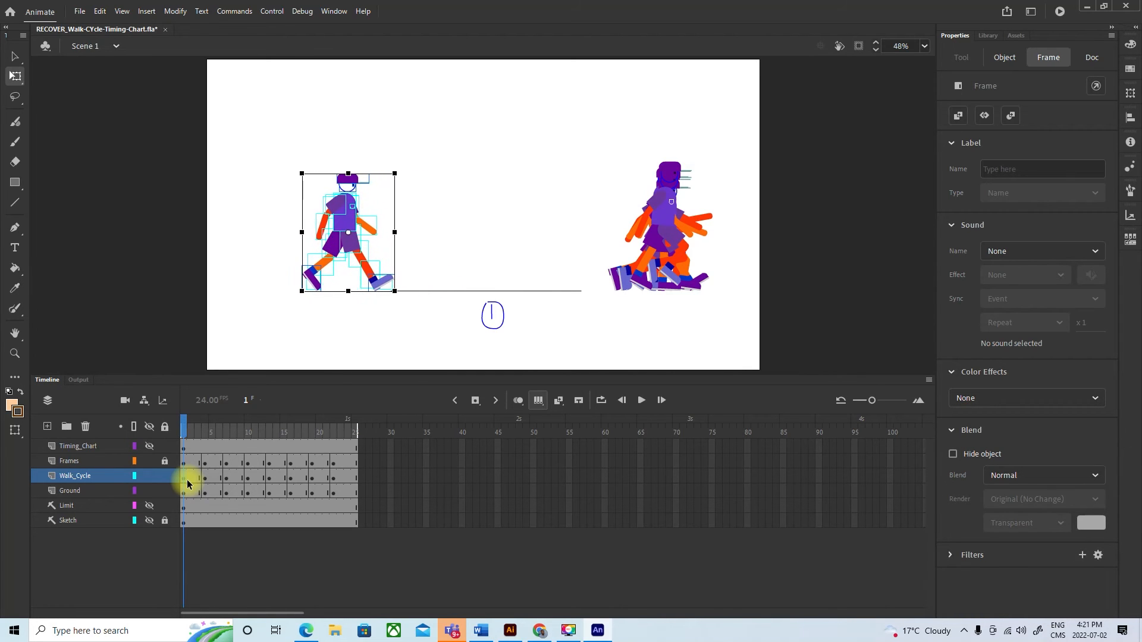
key(Left)
key(Left)
key(Left)
key(Left)
key(Left)
key(Left)
key(Left)
key(Left)
key(Left)
key(Left)
key(Left)
key(Left)
key(Left)
key(Left)
key(Left)
key(Left)
key(Left)
key(Left)
key(Left)
key(Left)
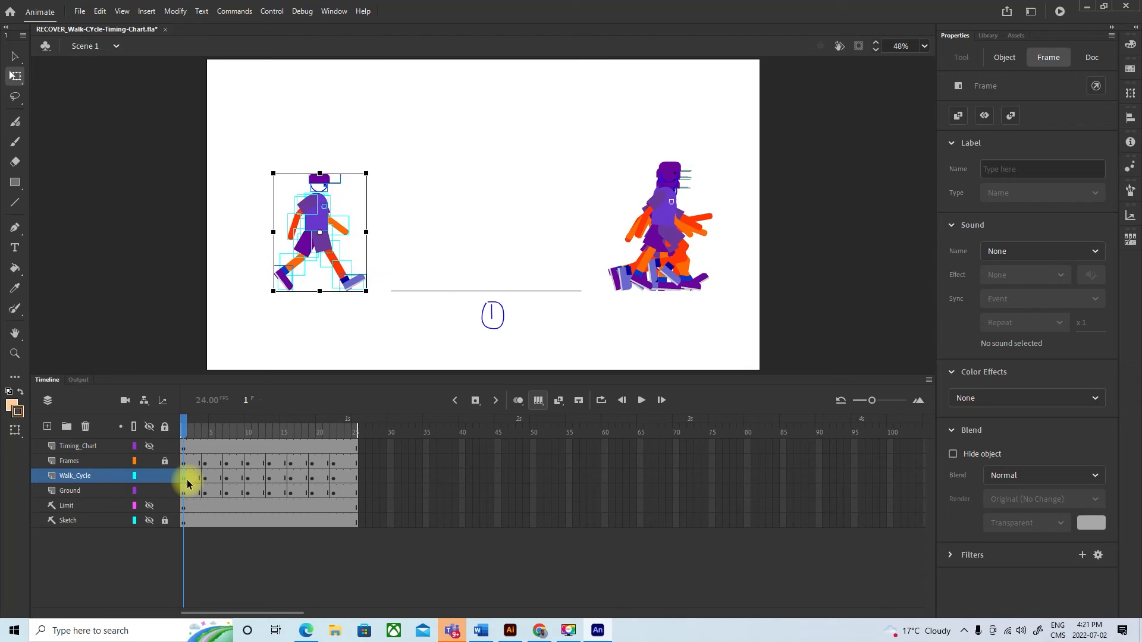
key(Left)
key(Left)
key(Left)
key(Left)
key(Left)
key(Left)
key(Left)
key(Left)
key(Left)
key(Left)
key(Left)
key(Left)
key(Left)
key(Left)
key(Left)
key(Left)
key(Left)
key(Left)
key(Left)
key(Left)
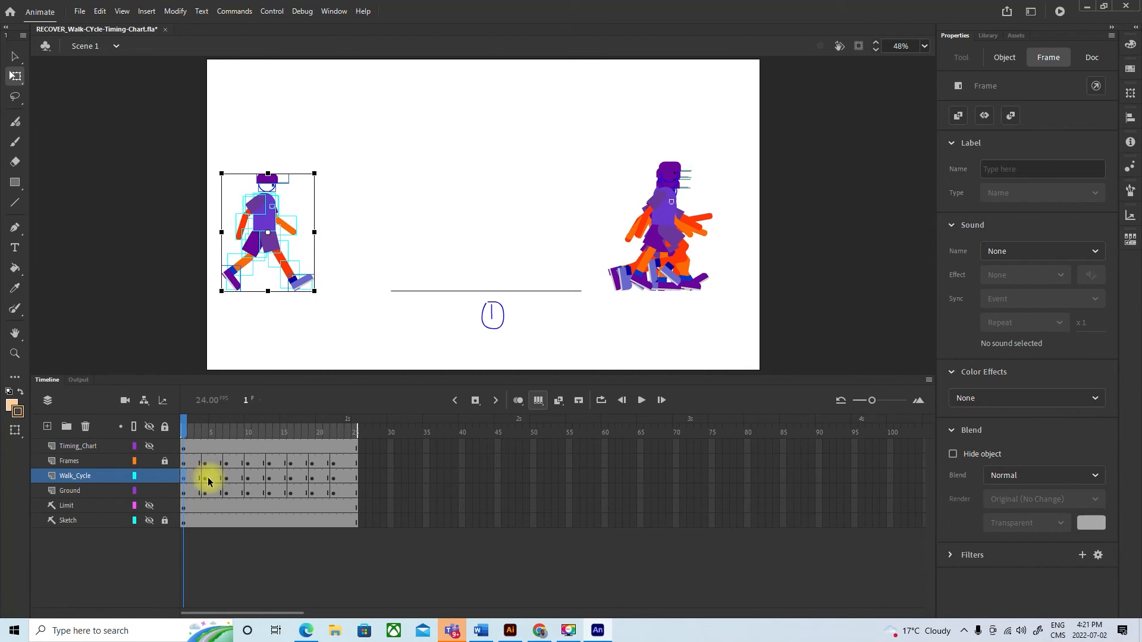
Select only the frame 4 Walk_Cycle pose and move it horizontally to the left, away from the stacked poses and over the ground line above its number
click(207, 478)
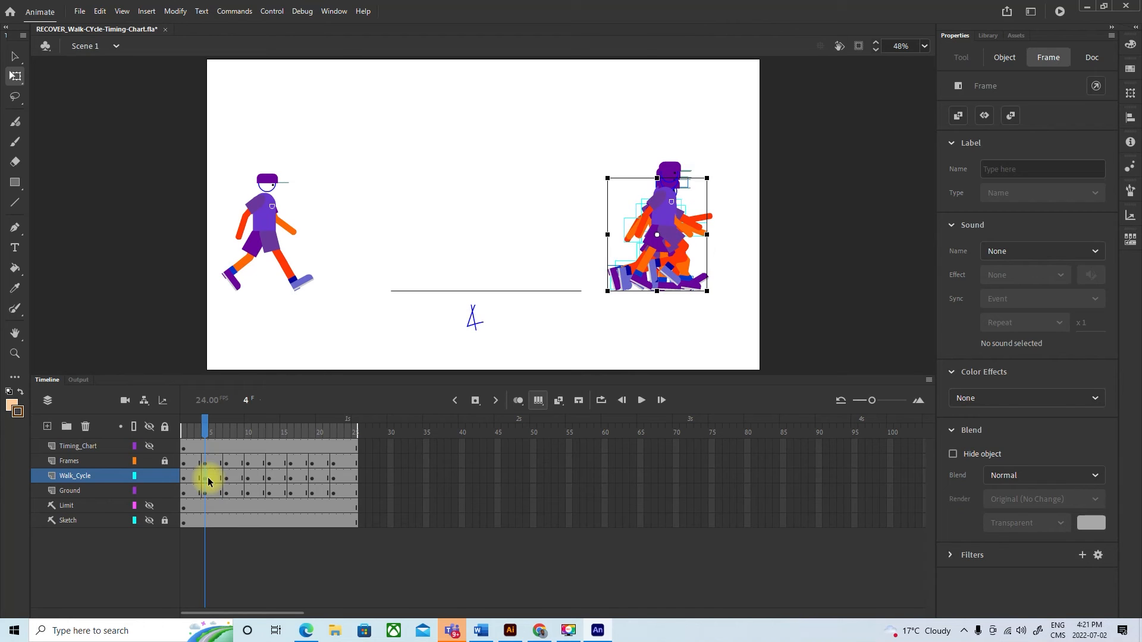
key(Left)
key(Left)
key(Left)
key(Left)
key(Left)
key(Left)
key(Left)
key(Left)
key(Left)
key(Left)
key(Left)
key(Left)
key(Left)
key(Left)
key(Left)
key(Left)
key(Left)
key(Left)
key(Left)
key(Left)
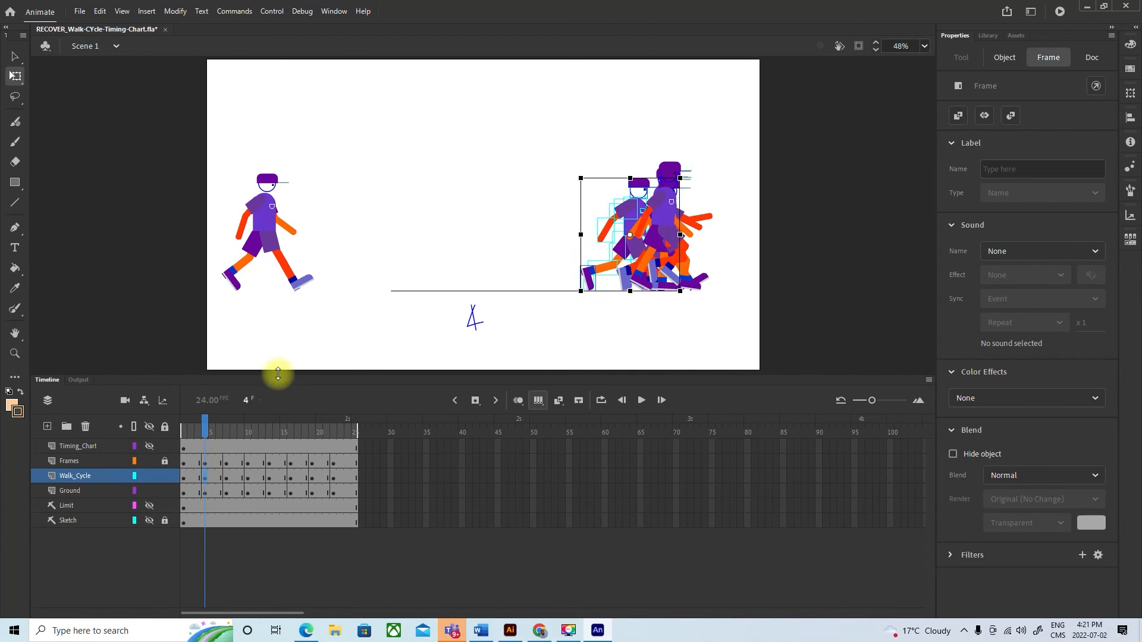
key(Left)
key(Left)
key(Left)
key(Left)
key(Left)
key(Left)
key(Left)
key(Left)
key(Left)
key(Left)
key(Left)
key(Left)
key(Left)
key(Left)
key(Left)
key(Left)
key(Left)
key(Left)
key(Left)
key(Left)
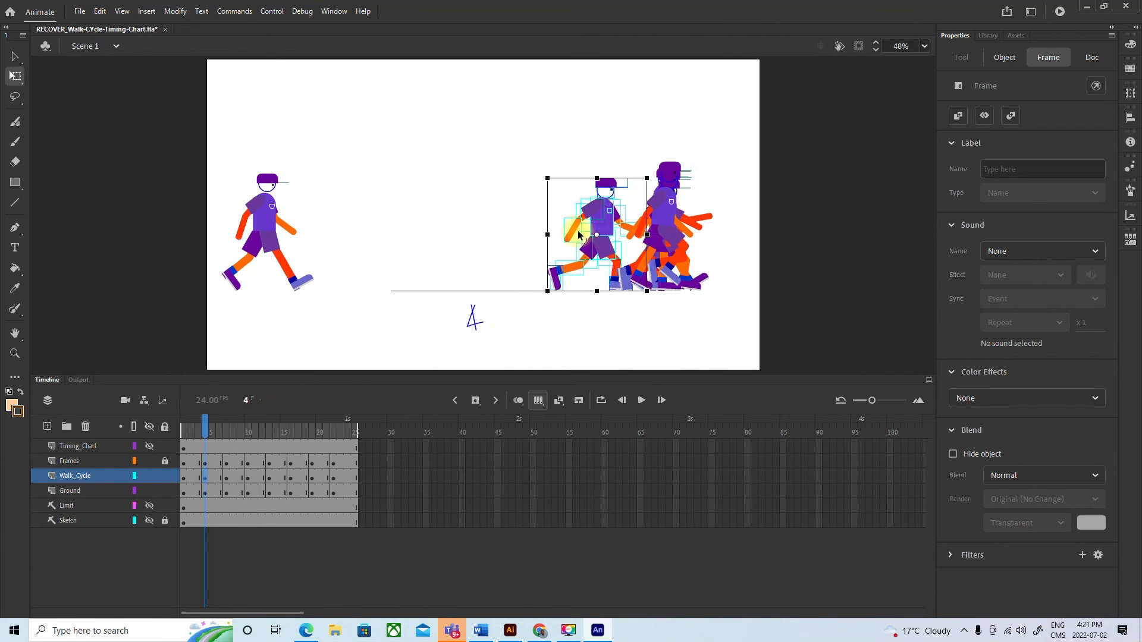
key(Left)
key(Left)
key(Left)
key(Left)
key(Left)
key(Left)
key(Left)
key(Left)
key(Left)
key(Left)
key(Left)
key(Left)
key(Left)
key(Left)
key(Left)
key(Left)
key(Left)
key(Left)
key(Left)
key(Left)
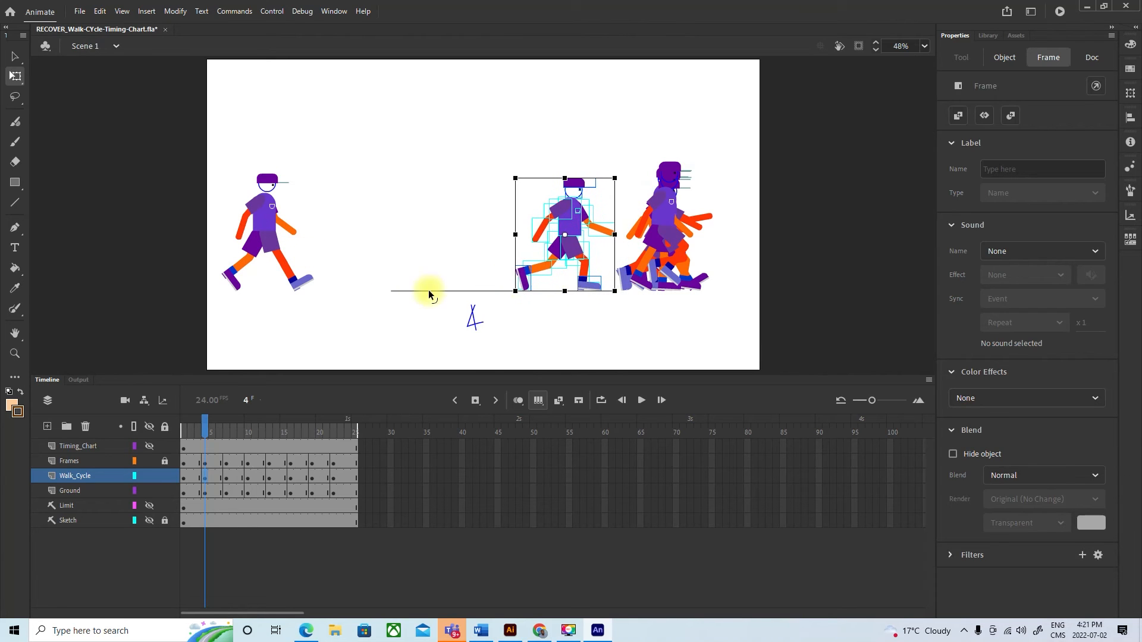
key(Left)
key(Left)
key(Left)
key(Left)
key(Left)
key(Left)
key(Left)
key(Left)
key(Left)
key(Left)
key(Left)
key(Left)
key(Left)
key(Left)
key(Left)
key(Left)
key(Left)
key(Left)
key(Left)
key(Left)
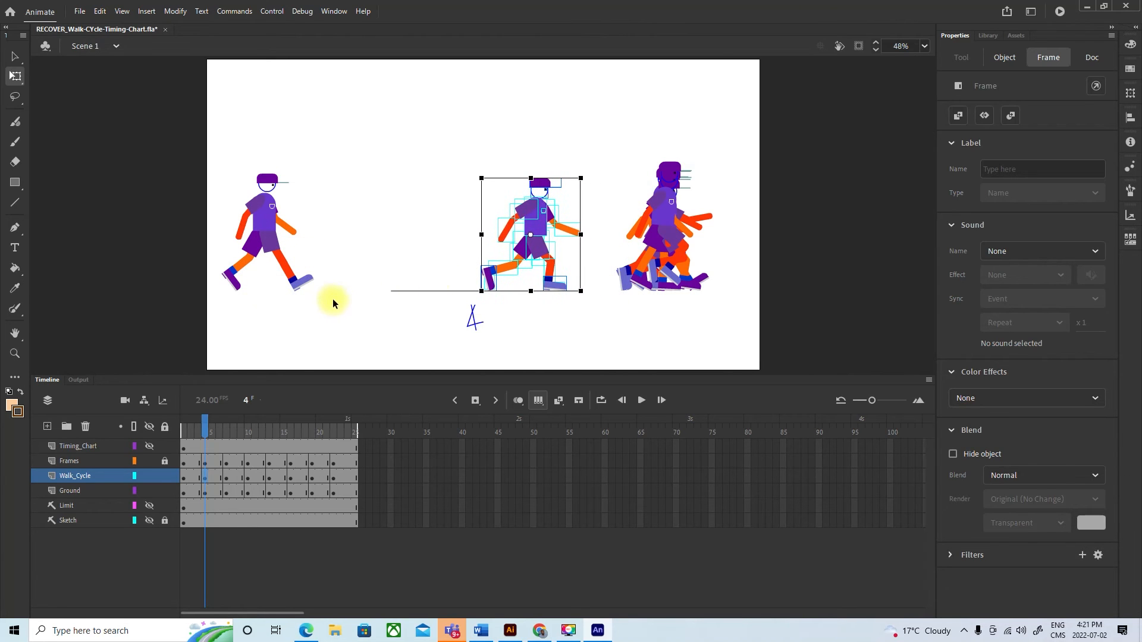
key(Left)
key(Left)
key(Left)
key(Left)
key(Left)
key(Left)
key(Left)
key(Left)
key(Left)
key(Left)
key(Left)
key(Left)
key(Left)
key(Left)
key(Left)
key(Left)
key(Left)
key(Left)
key(Left)
key(Left)
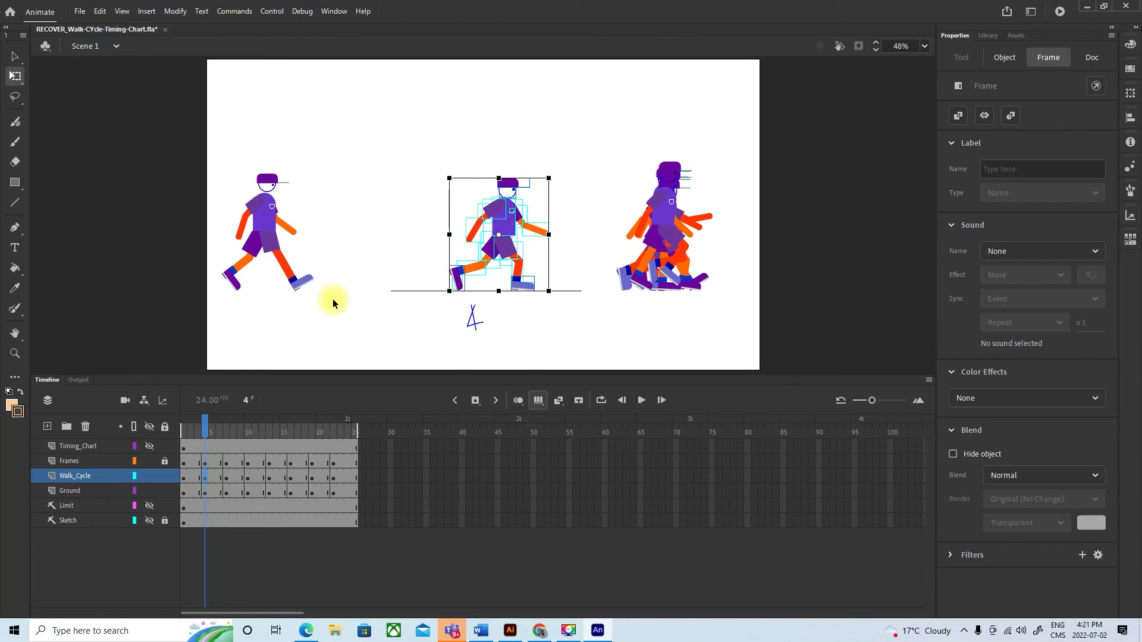
key(Left)
key(Left)
key(Left)
key(Left)
key(Left)
key(Left)
key(Left)
key(Left)
key(Left)
key(Left)
key(Left)
key(Left)
key(Left)
key(Left)
key(Left)
key(Left)
key(Left)
key(Left)
key(Left)
key(Left)
key(Left)
key(Left)
key(Left)
key(Left)
key(Left)
key(Left)
key(Left)
key(Left)
key(Left)
key(Left)
key(Left)
key(Left)
key(Left)
key(Left)
key(Left)
key(Left)
key(Left)
key(Left)
key(Left)
key(Left)
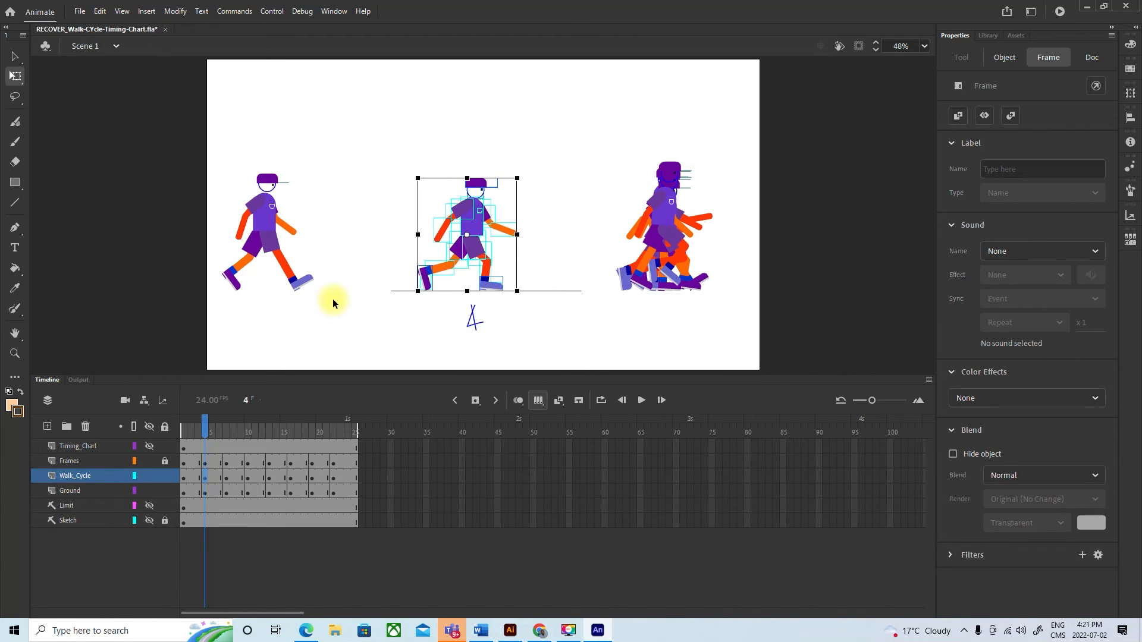
Move the frame 4 Walk_Cycle pose further horizontally to the left, over the ground line's left end and closer to the frame 1 pose
key(Left)
key(Left)
key(Left)
key(Left)
key(Left)
key(Left)
key(Left)
key(Left)
key(Left)
key(Left)
key(Left)
key(Left)
key(Left)
key(Left)
key(Left)
key(Left)
key(Left)
key(Left)
key(Left)
key(Left)
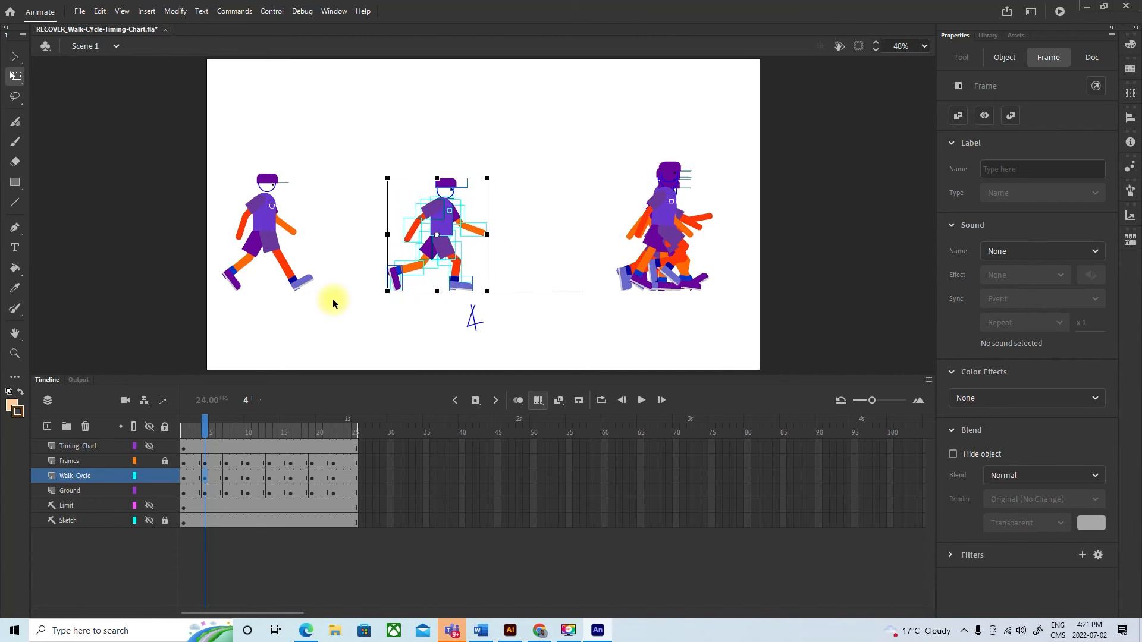
key(Left)
key(Left)
key(Left)
key(Left)
key(Left)
key(Left)
key(Left)
key(Left)
key(Left)
key(Left)
key(Left)
key(Left)
key(Left)
key(Left)
key(Left)
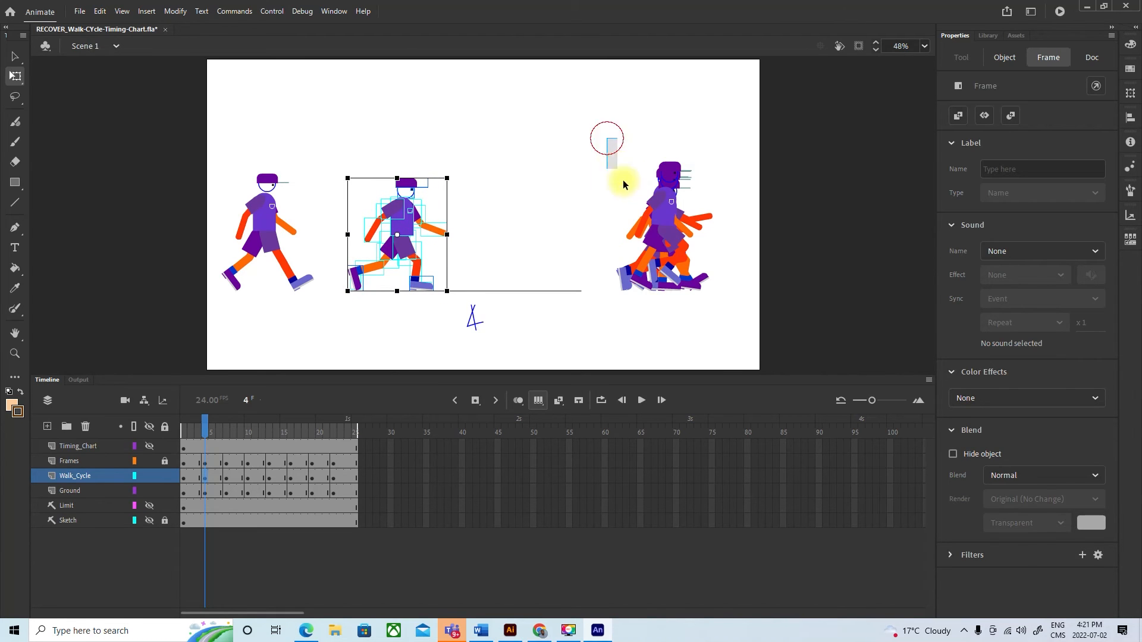
drag(613, 168, 700, 340)
drag(578, 114, 741, 306)
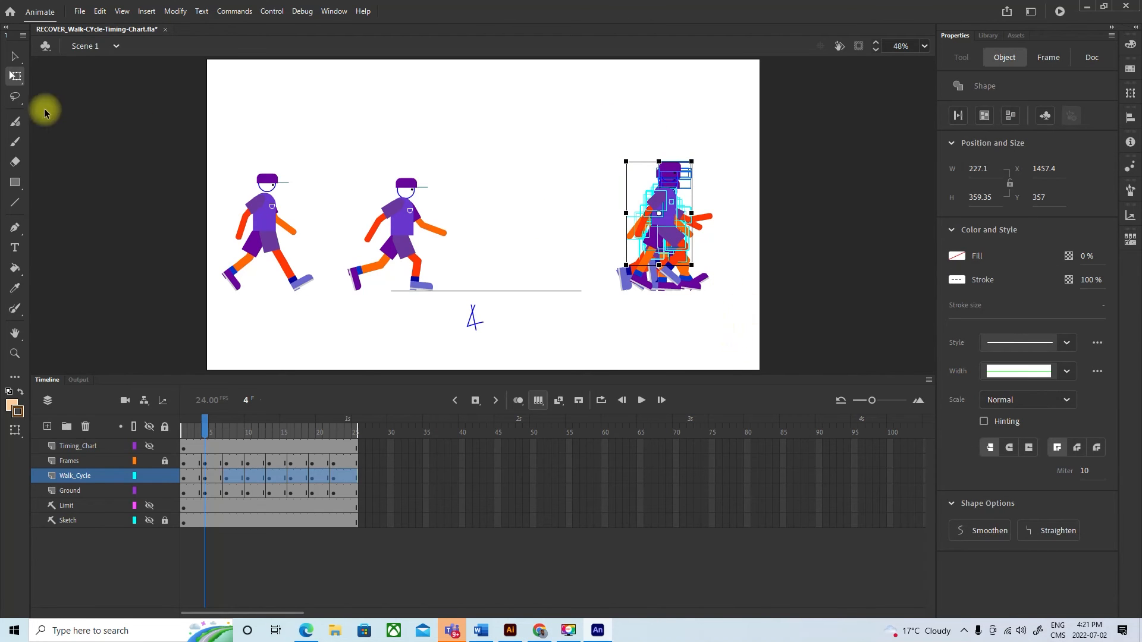
click(671, 329)
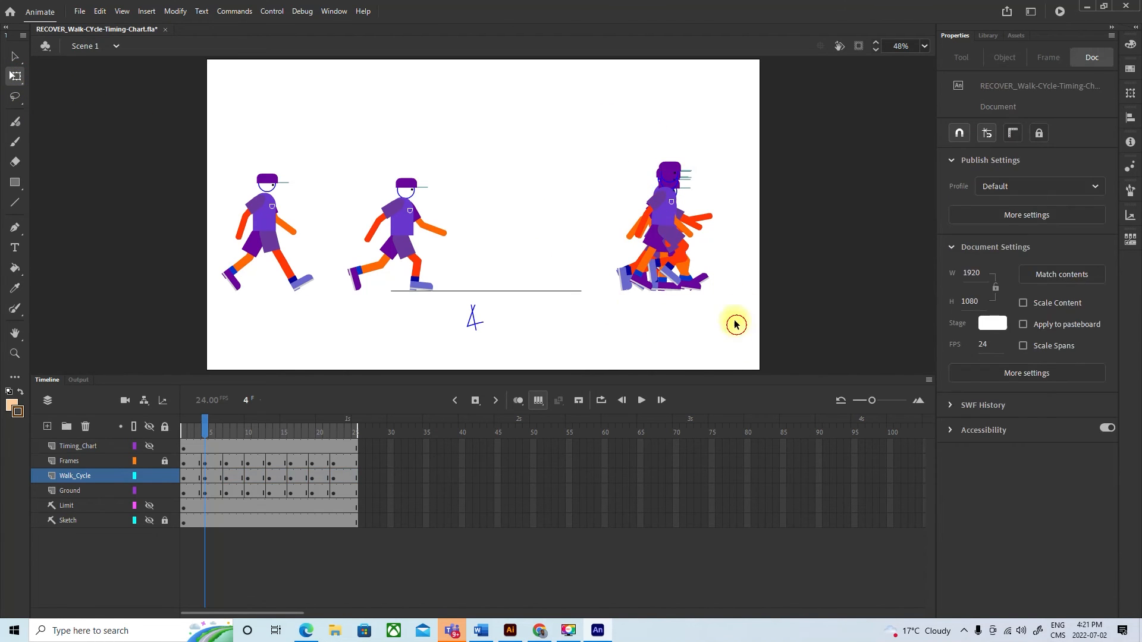
drag(734, 323, 604, 190)
click(606, 172)
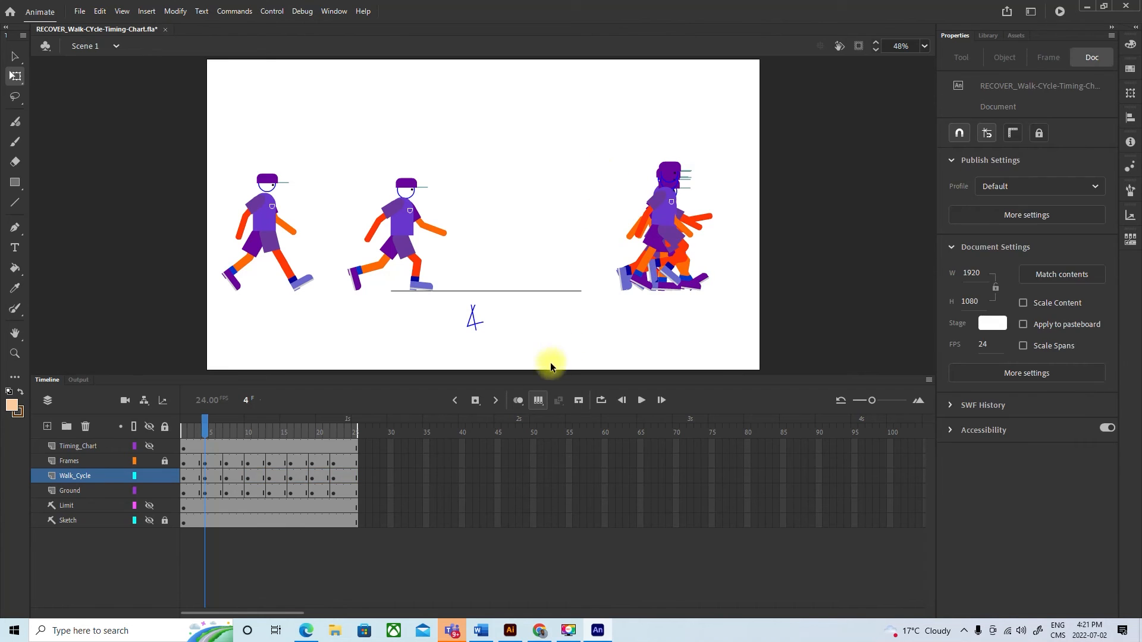
click(538, 400)
click(552, 439)
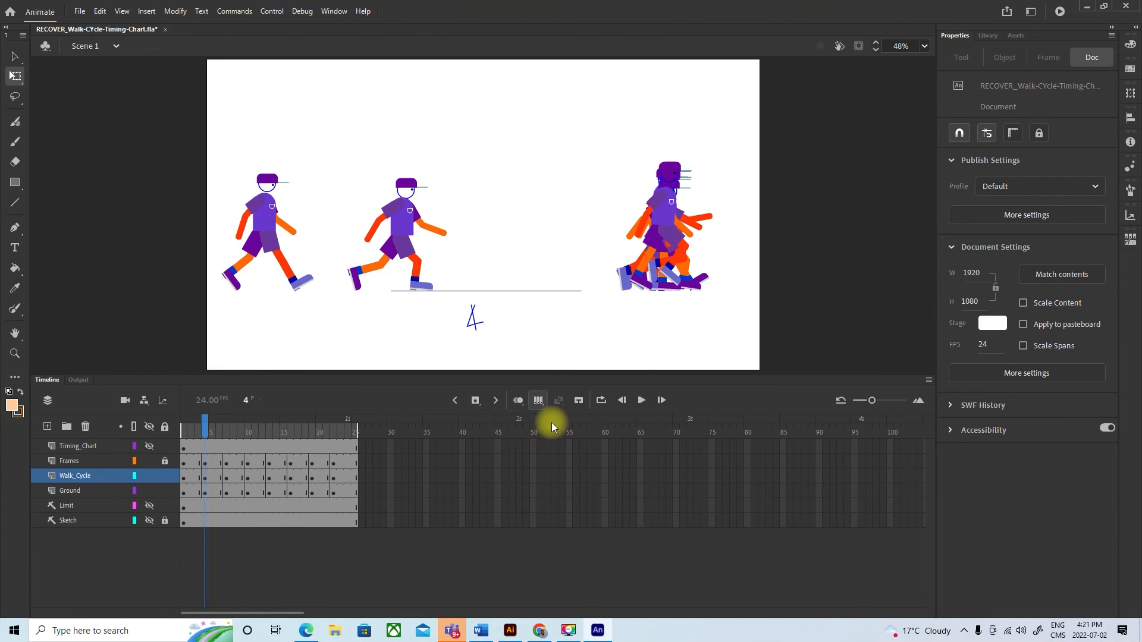
click(541, 404)
click(556, 419)
click(553, 405)
click(552, 407)
click(556, 438)
Select all the stacked Walk_Cycle poses of the remaining frames together and move them slightly to the right, towards the stage's right edge
drag(604, 136, 732, 349)
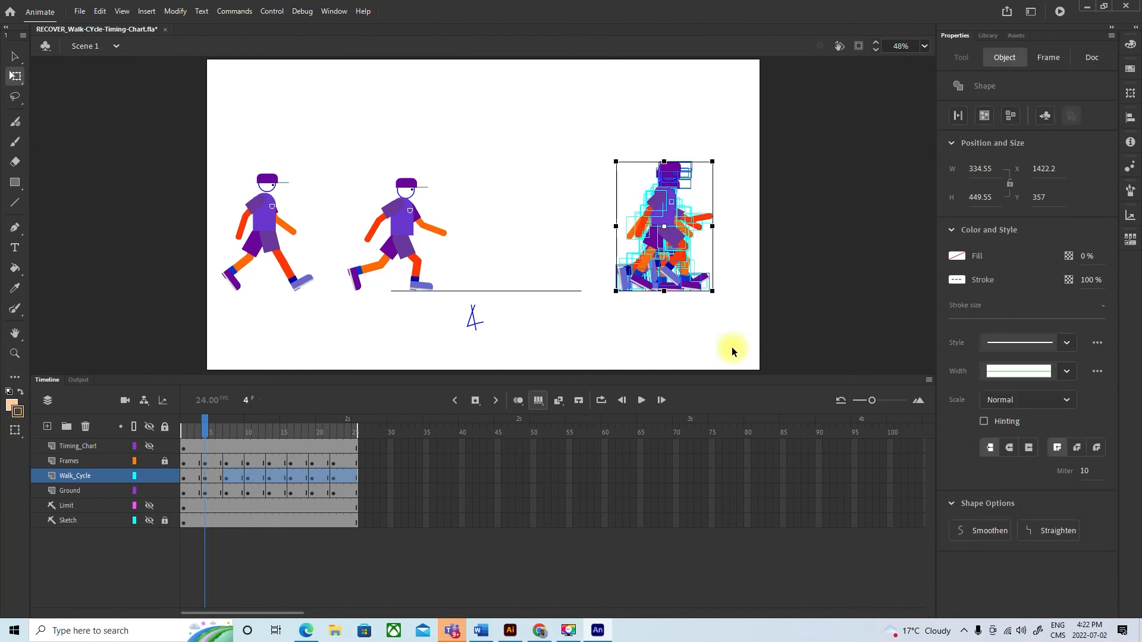
key(Right)
key(Right)
key(Right)
key(Right)
key(Right)
key(Right)
key(Right)
key(Right)
key(Right)
key(Right)
key(Right)
key(Right)
key(Right)
key(Right)
key(Right)
key(Right)
key(Right)
key(Right)
key(Right)
key(Right)
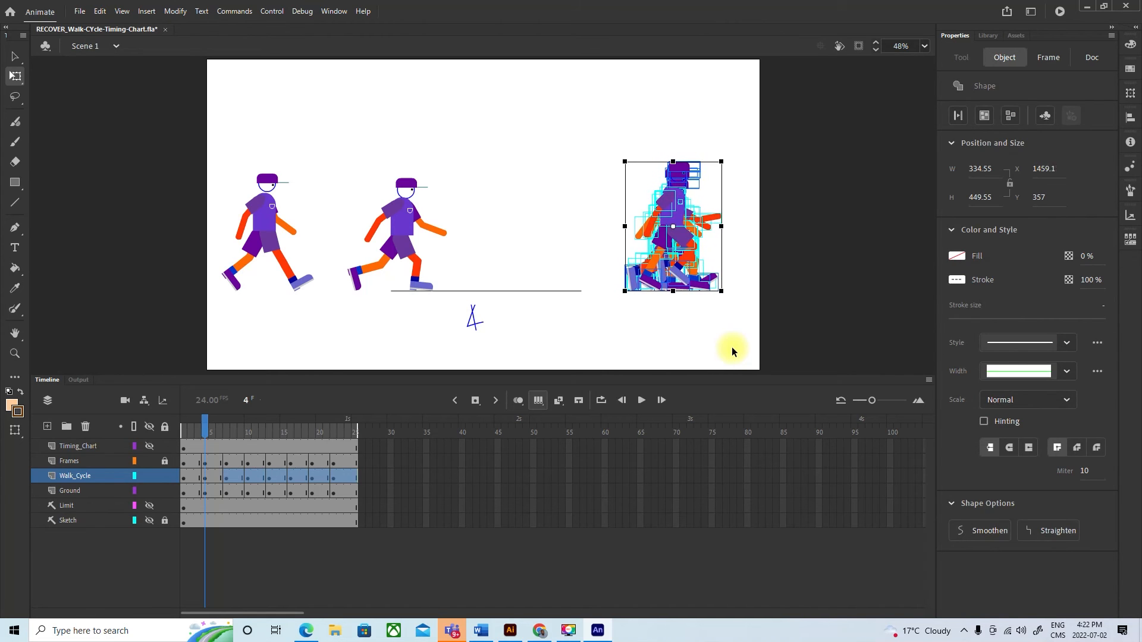
Move the stacked Walk_Cycle poses horizontally back to the left, to an X position of about 1406, and deselect them
key(Left)
key(Left)
key(Left)
key(Left)
key(Left)
key(Left)
key(Left)
key(Left)
key(Left)
key(Left)
key(Left)
key(Left)
key(Left)
key(Left)
key(Left)
key(Left)
key(Left)
key(Left)
key(Left)
key(Left)
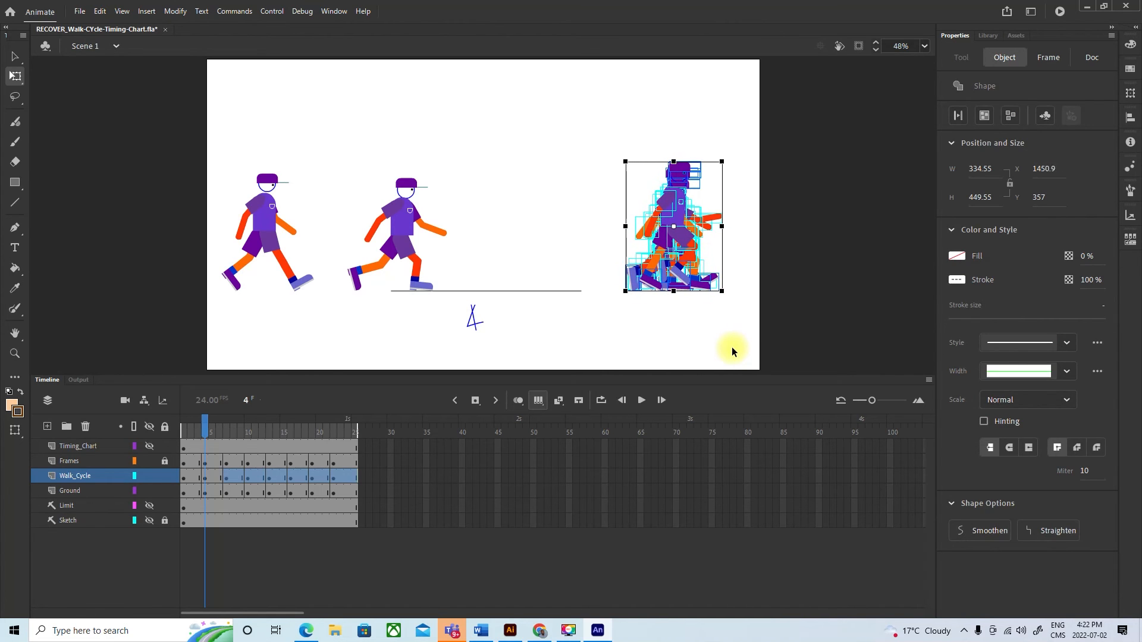
key(Left)
key(Left)
key(Left)
key(Left)
key(Left)
key(Left)
key(Left)
key(Left)
key(Left)
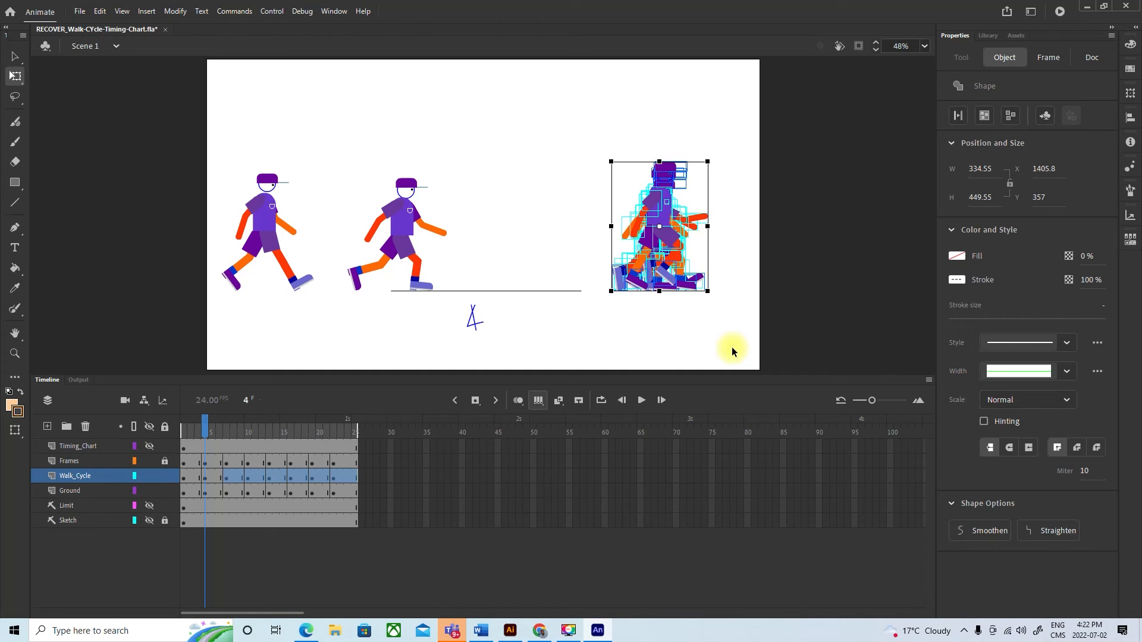
click(752, 325)
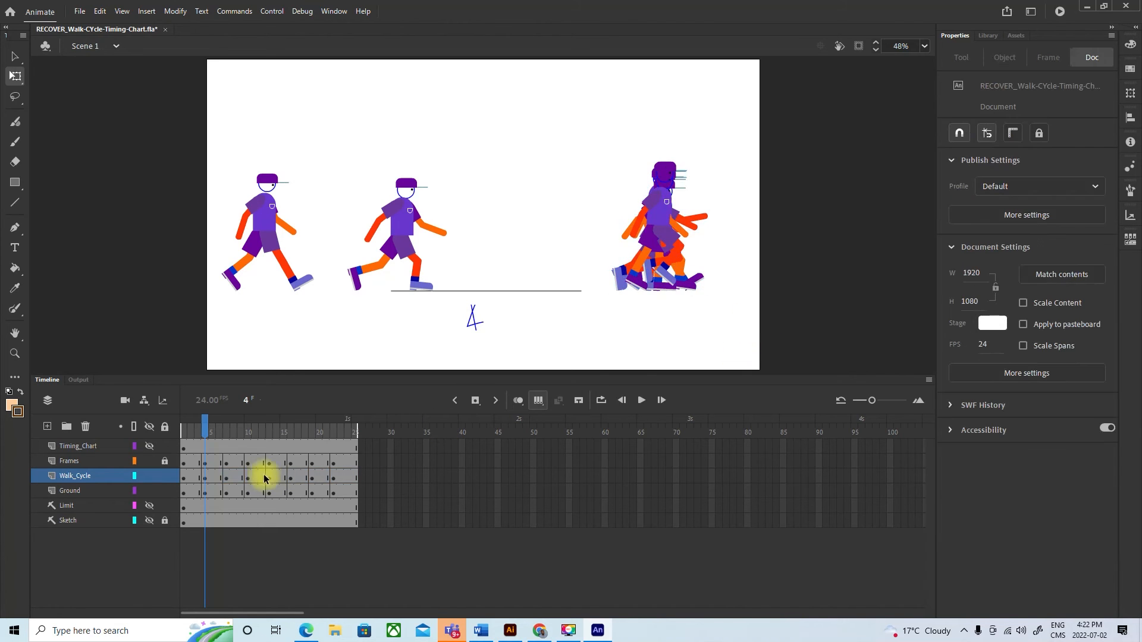
Select only the frame 7 Walk_Cycle pose and move it horizontally to the left, out of the stacked poses towards the ground line's right end
click(314, 481)
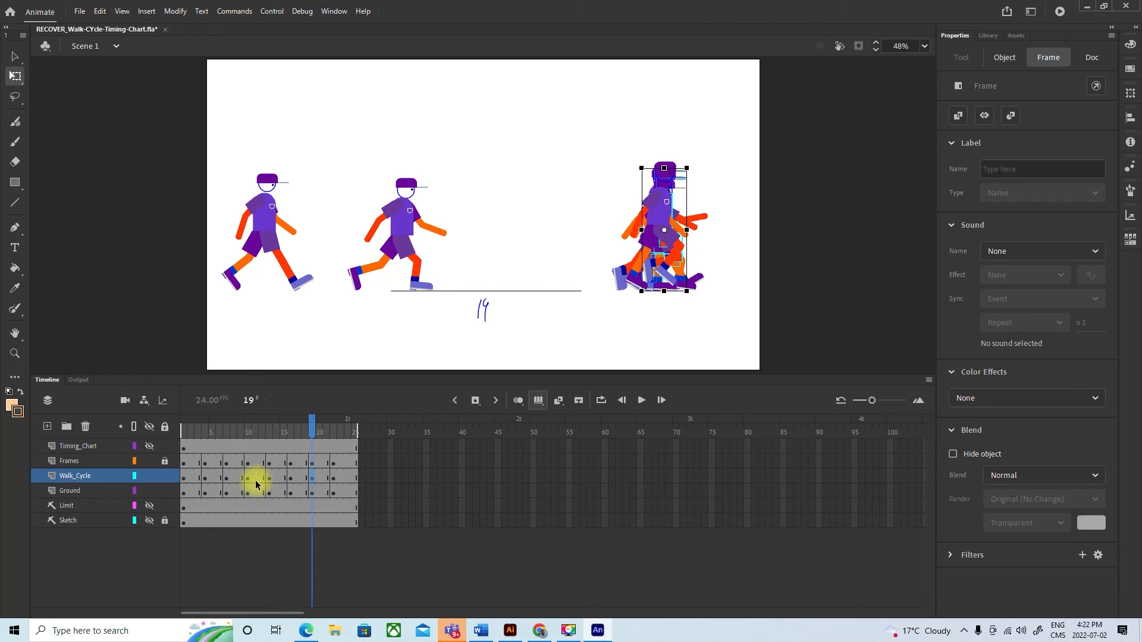
drag(311, 427, 228, 429)
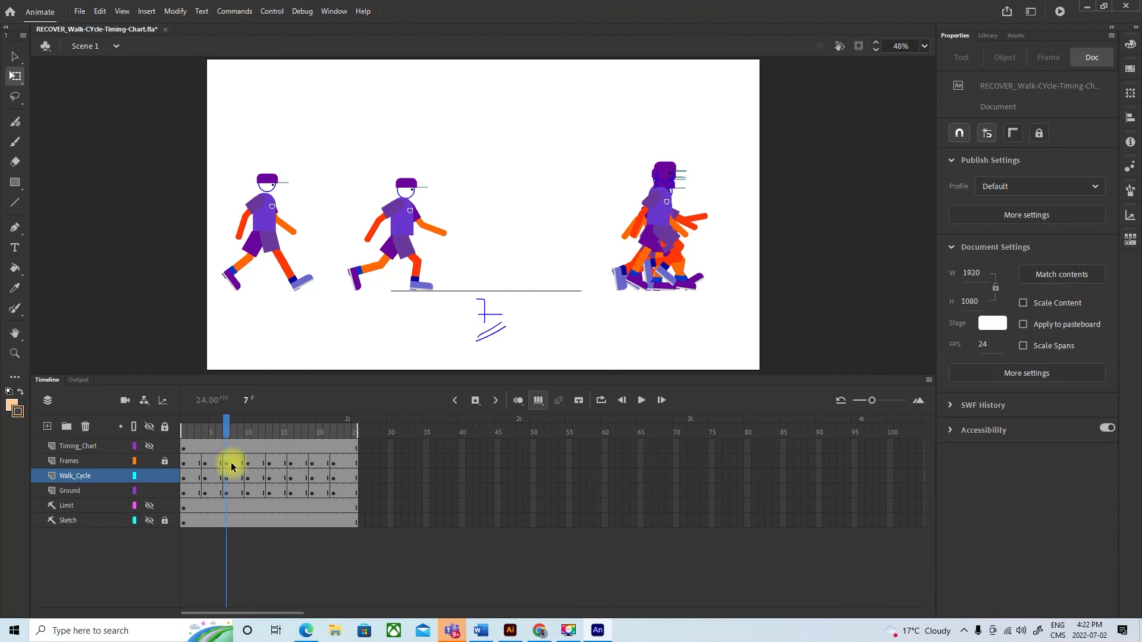
click(228, 476)
key(Left)
key(Left)
key(Left)
key(Left)
key(Left)
key(Left)
key(Left)
key(Left)
key(Left)
key(Left)
key(Left)
key(Left)
key(Left)
key(Left)
key(Left)
key(Left)
key(Left)
key(Left)
key(Left)
key(Left)
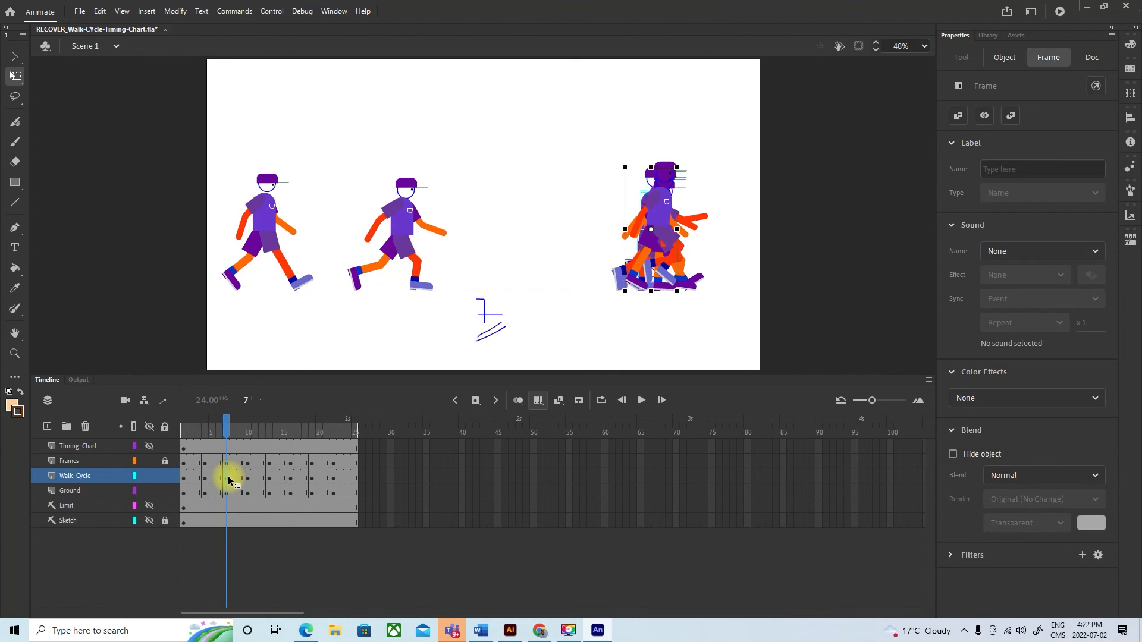
key(Left)
key(Left)
key(Left)
key(Left)
key(Left)
key(Left)
key(Left)
key(Left)
key(Left)
key(Left)
key(Left)
key(Left)
key(Left)
key(Left)
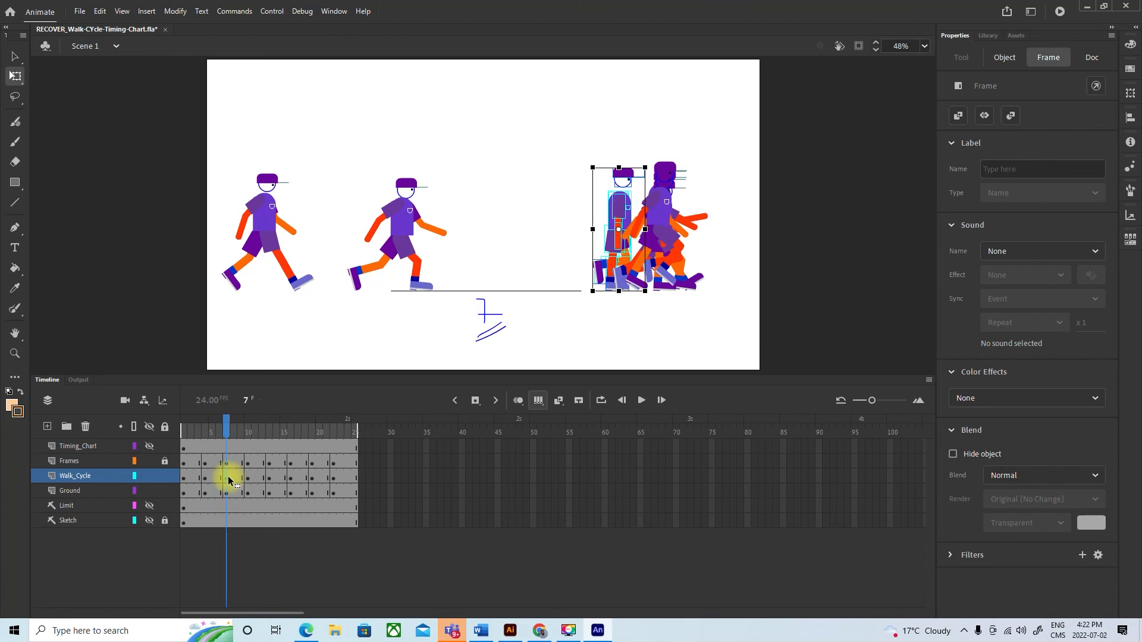
Select only the frame 10 Walk_Cycle pose and move it horizontally to the left, just ahead of the frame 7 pose
click(249, 480)
key(Left)
key(Left)
key(Left)
key(Left)
key(Left)
key(Left)
key(Left)
key(Left)
key(Left)
key(Left)
key(Left)
key(Left)
key(Left)
key(Left)
key(Left)
key(Left)
key(Left)
key(Left)
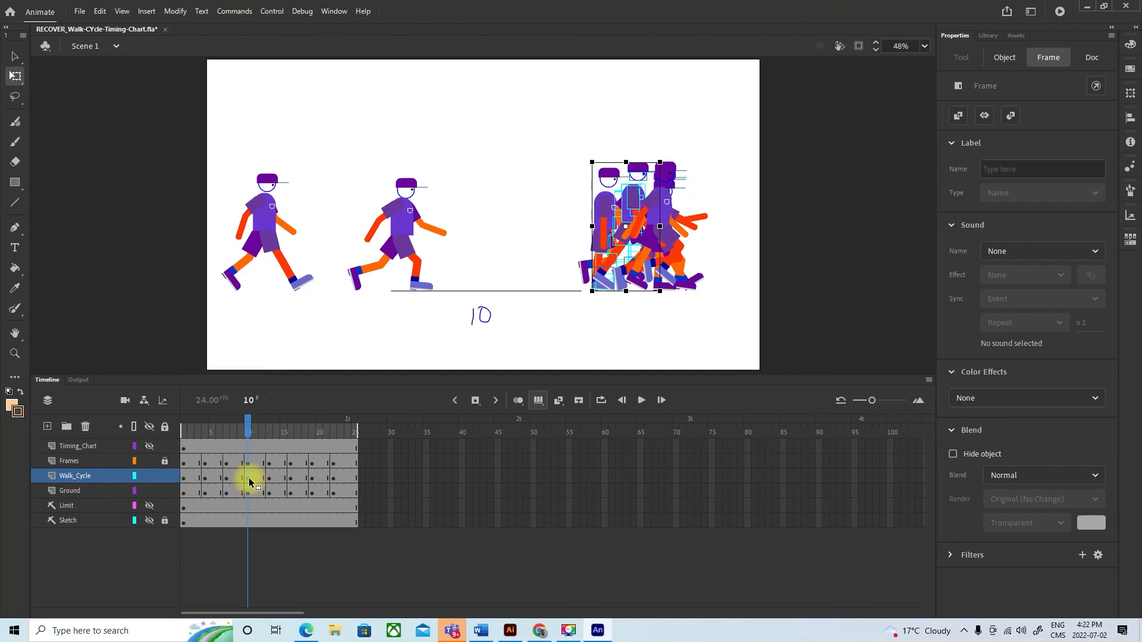
Select only the frame 13 Walk_Cycle pose and move it slightly to the left, just ahead of the frame 10 pose
click(270, 480)
key(Left)
key(Left)
key(Left)
key(Left)
key(Left)
key(Left)
key(Left)
key(Left)
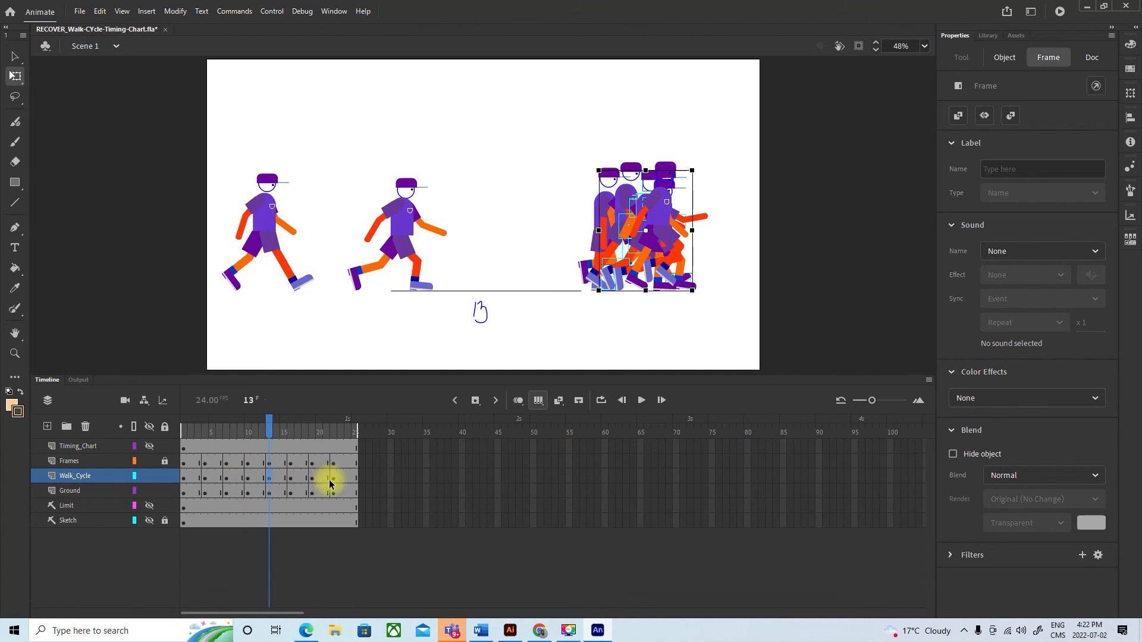
Select only the frame 16 Walk_Cycle pose and move it slightly to the right, just ahead of the frame 13 pose
click(290, 482)
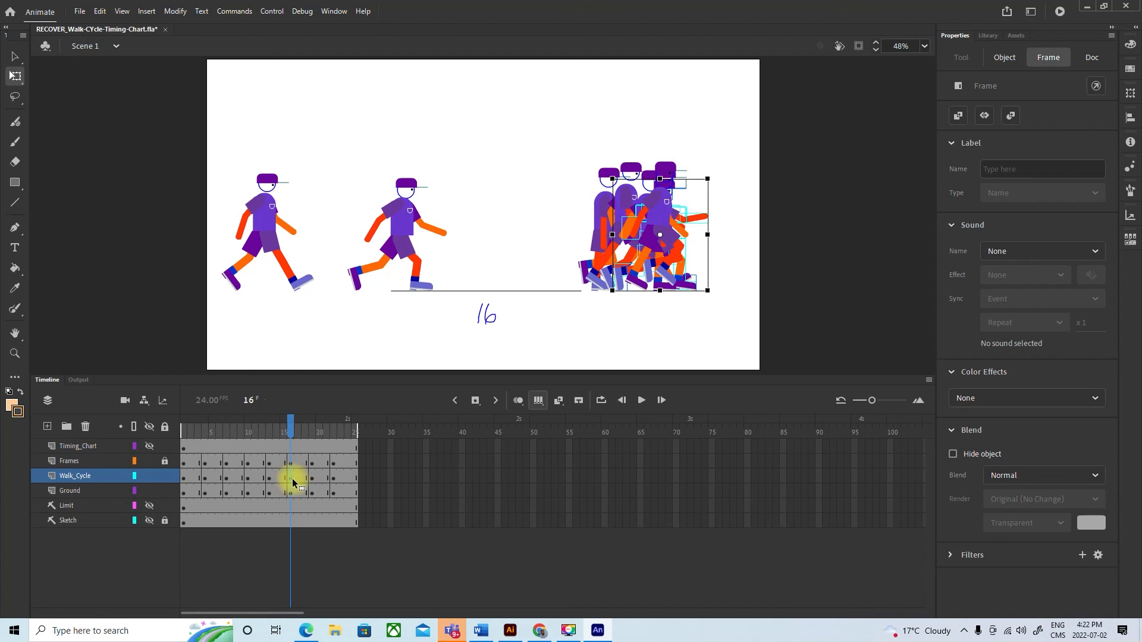
key(Right)
key(Right)
key(Right)
key(Right)
key(Right)
key(Right)
key(Right)
key(Right)
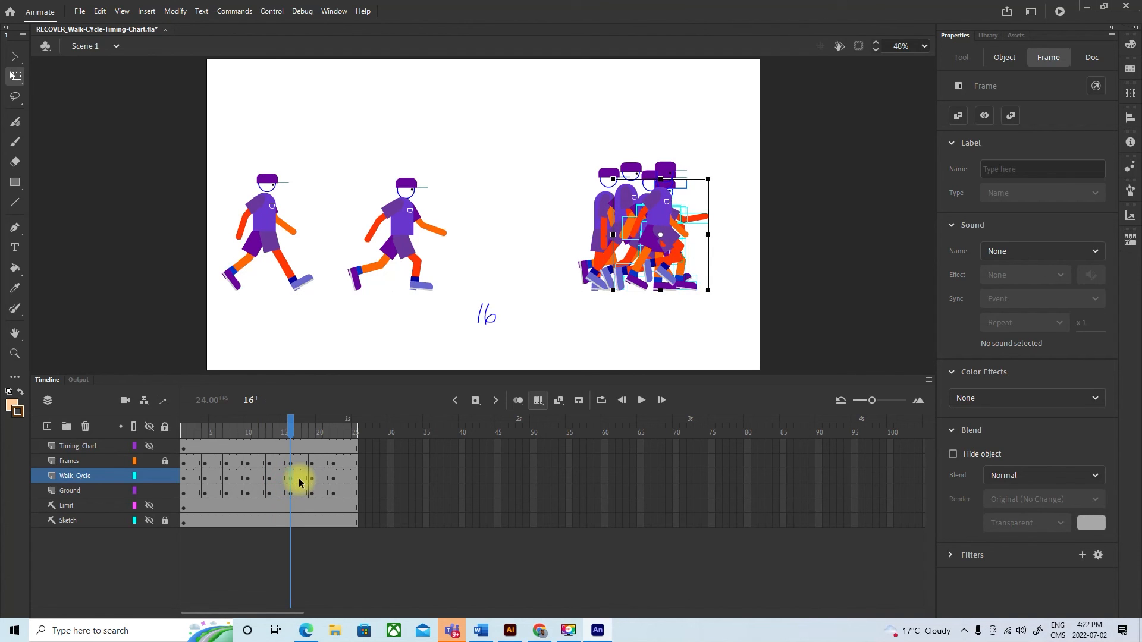
Move the frame 19 Walk_Cycle pose to the right of the frame 16 pose, and the frame 22 pose further right to the group's front end
click(312, 482)
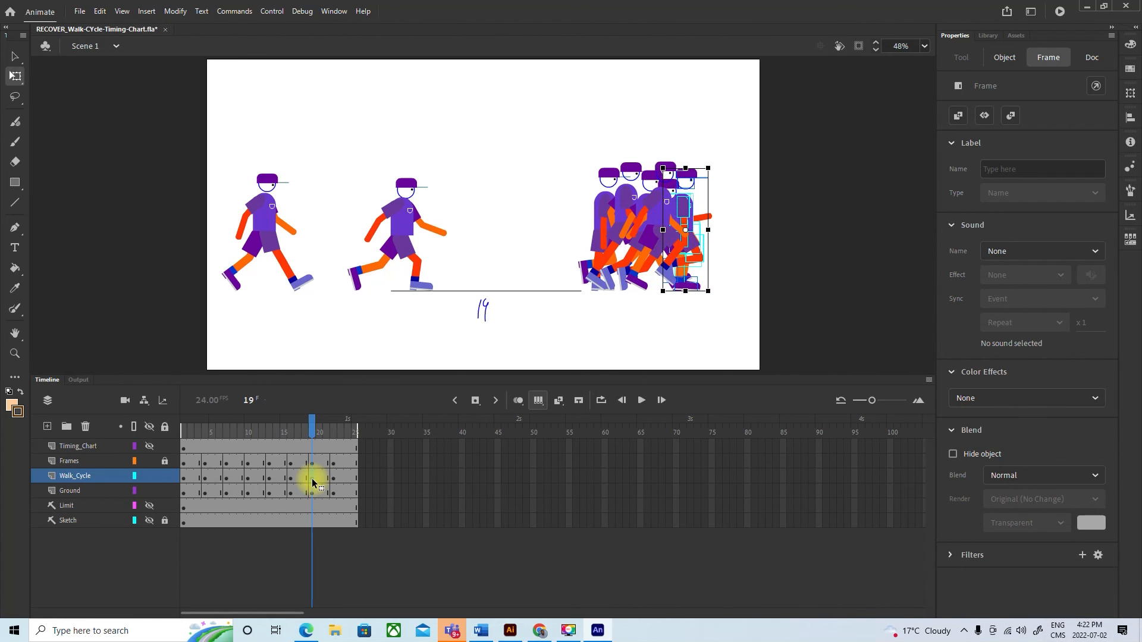
click(335, 482)
key(Right)
key(Right)
key(Right)
key(Right)
key(Right)
key(Right)
key(Right)
key(Right)
key(Right)
key(Right)
key(Right)
key(Right)
key(Right)
key(Right)
key(Right)
key(Right)
key(Right)
key(Right)
key(Right)
key(Right)
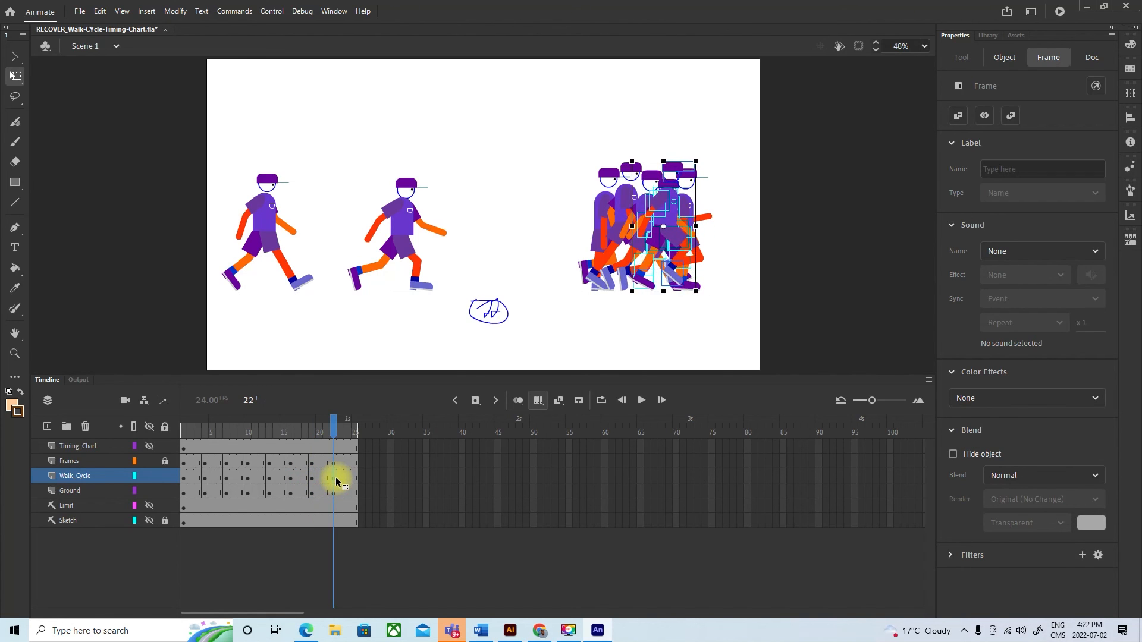
key(Right)
key(Right)
key(Right)
key(Right)
key(Right)
key(Right)
key(Right)
key(Right)
key(Right)
key(Right)
key(Right)
key(Right)
key(Right)
key(Right)
key(Right)
key(Right)
key(Right)
key(Right)
key(Right)
key(Right)
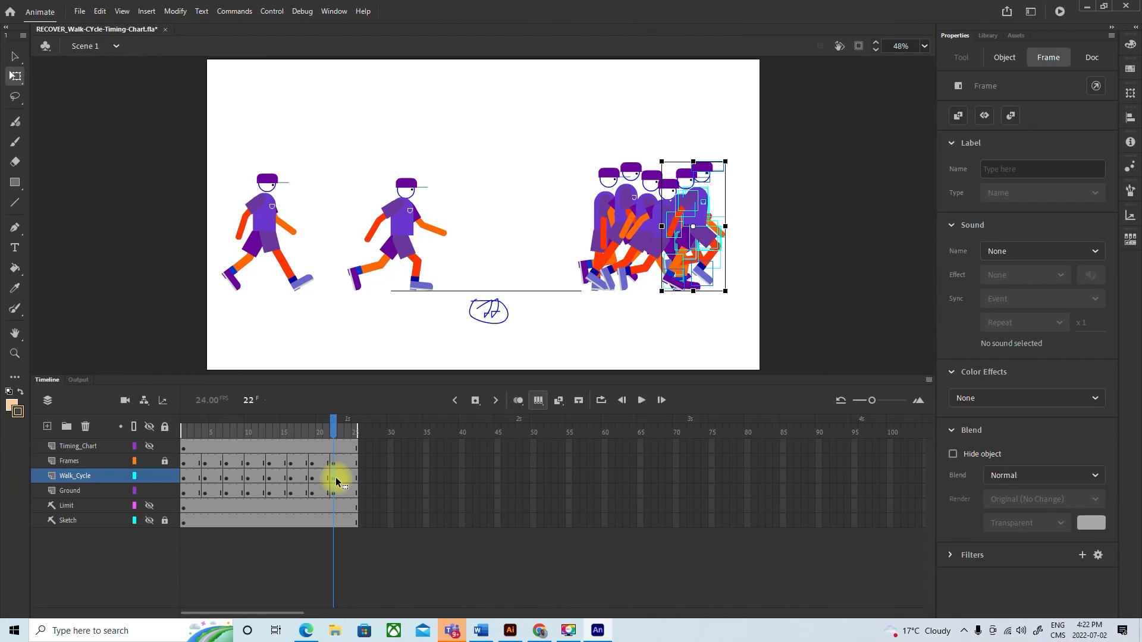
Check the order and spacing of the Walk_Cycle poses by selecting frames 7, 10, 13, 16, 19 and 22 one after another
click(226, 482)
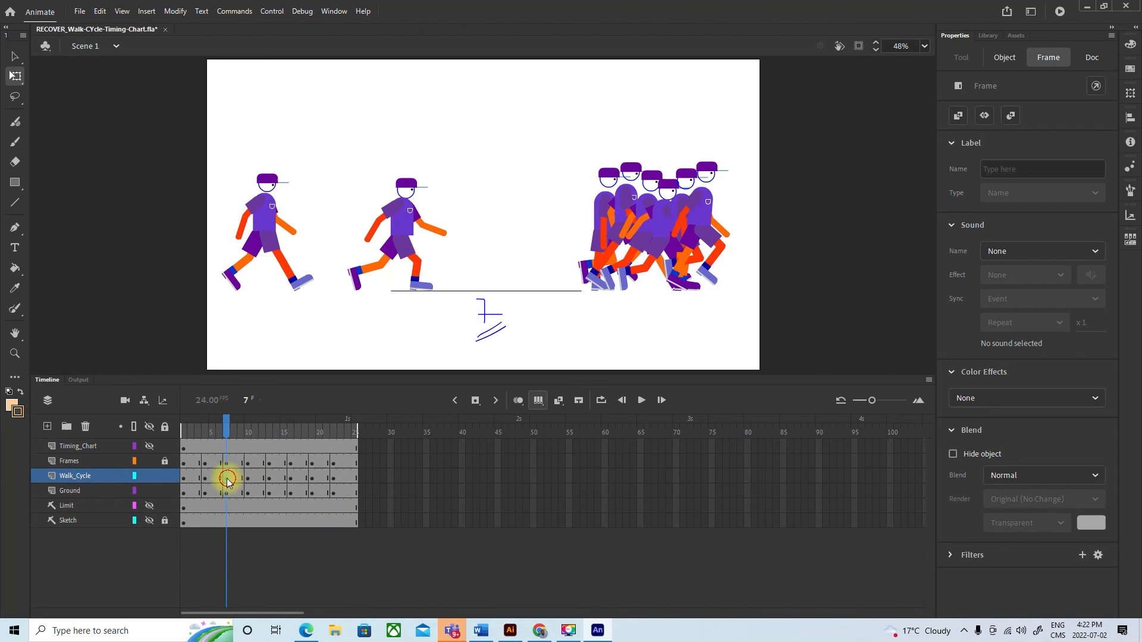
click(249, 482)
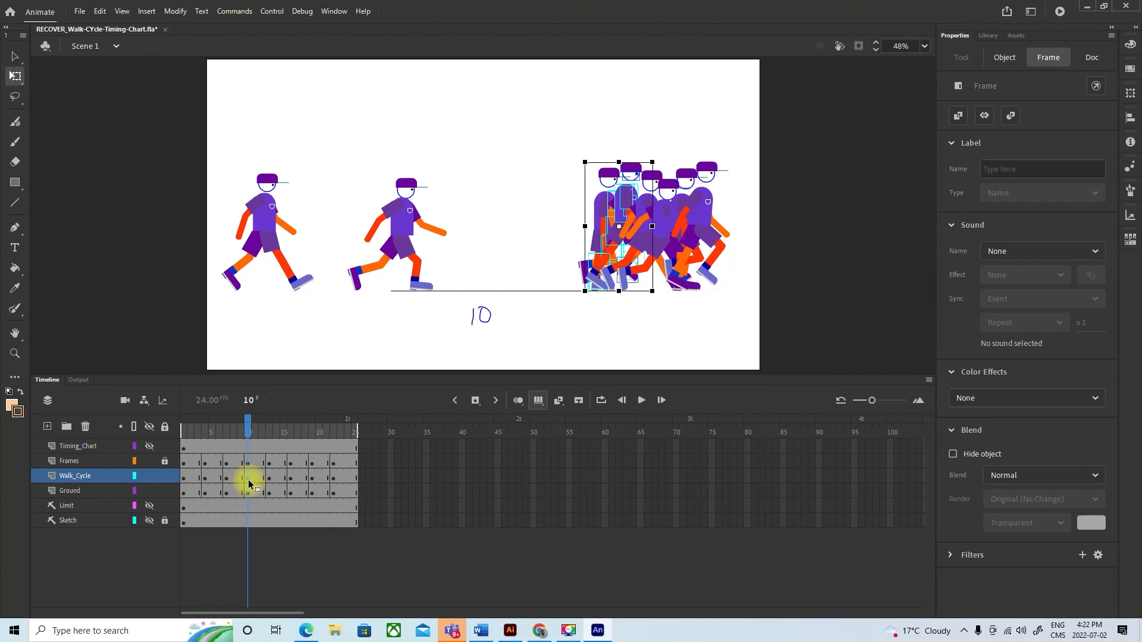
click(269, 478)
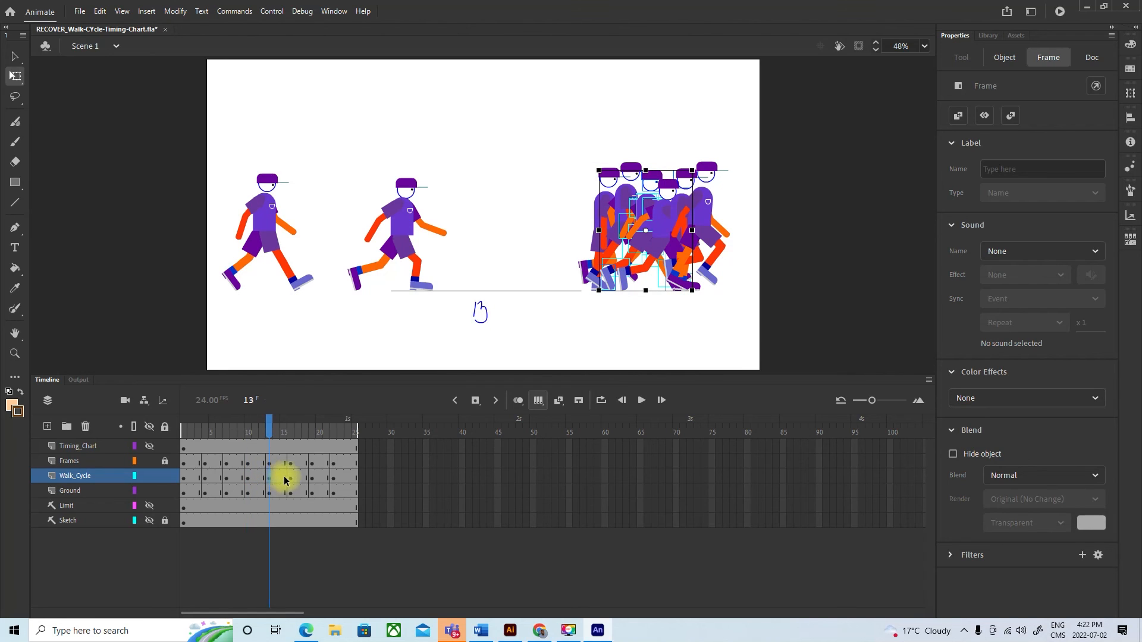
click(291, 477)
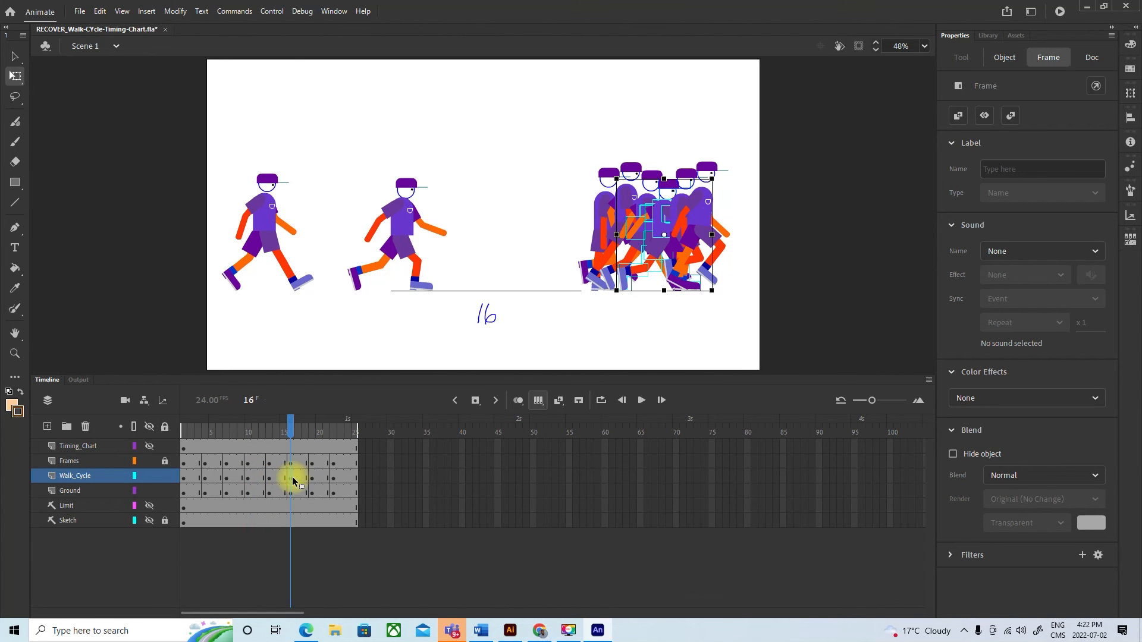
click(314, 480)
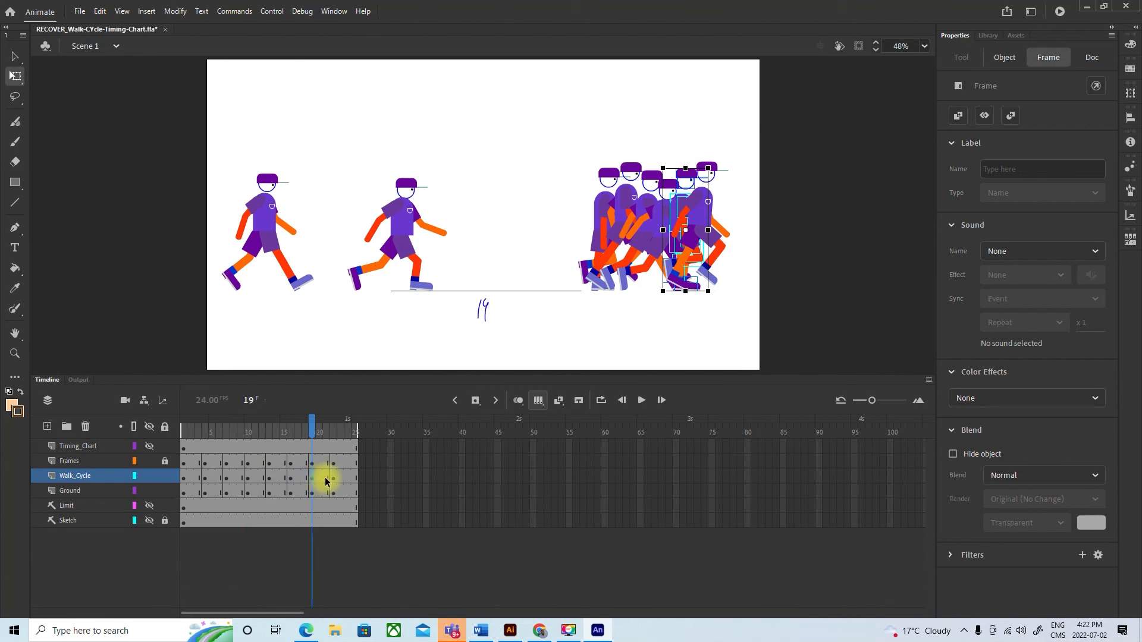
click(331, 479)
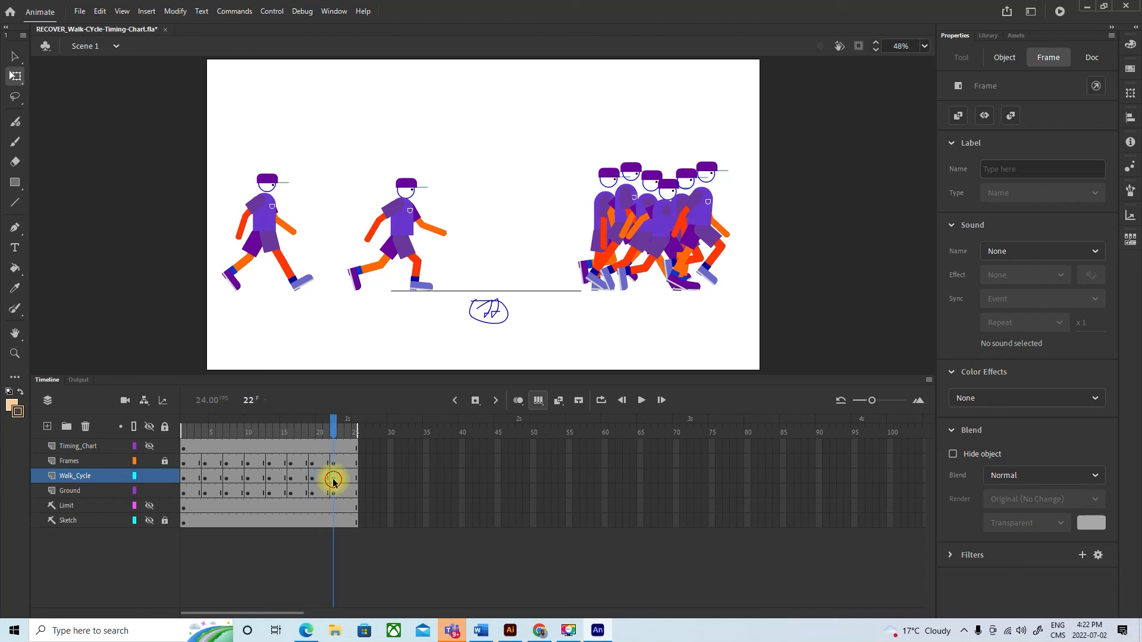
Turn off multiple-frame editing and play the walk cycle repeatedly, starting from frame 1, to check the pose spacing
click(538, 400)
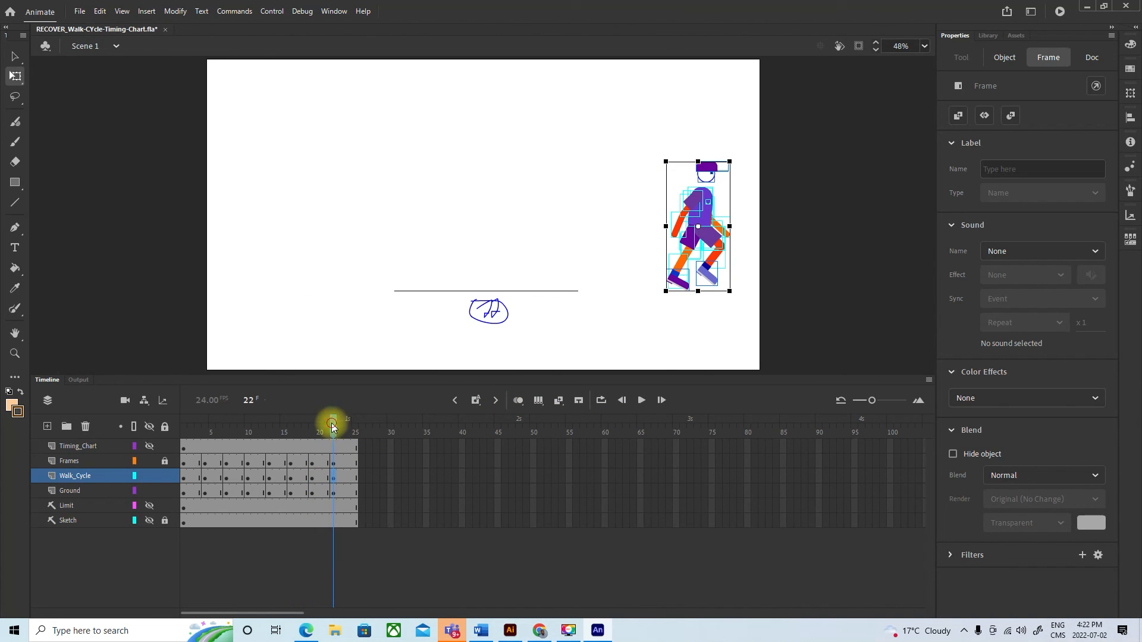
click(182, 433)
click(642, 400)
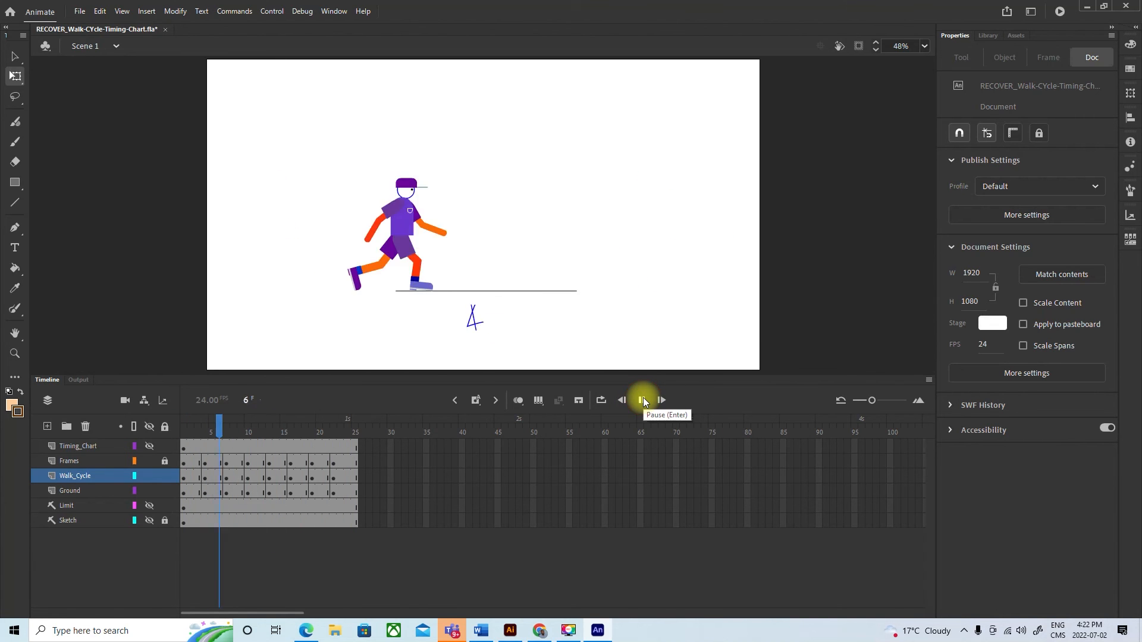
click(644, 400)
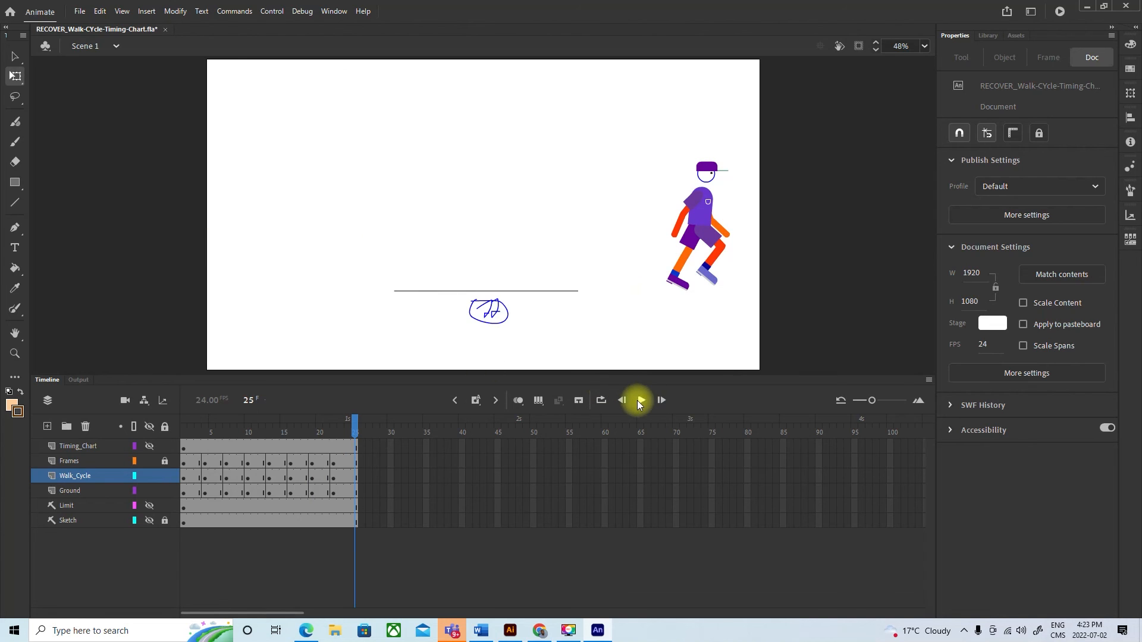
click(640, 402)
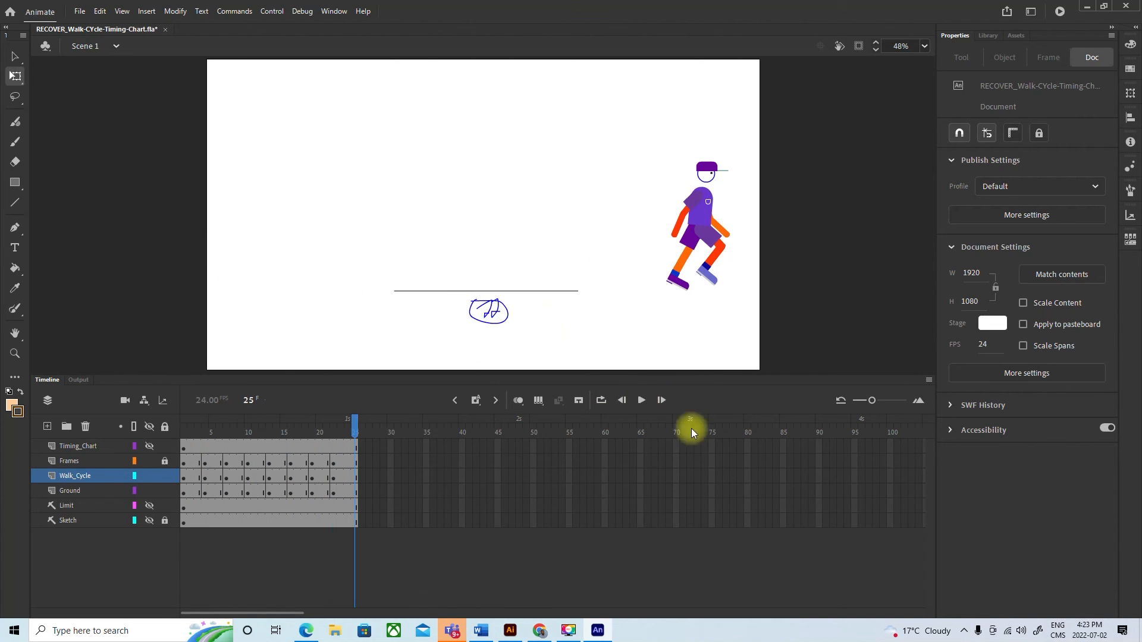
click(643, 400)
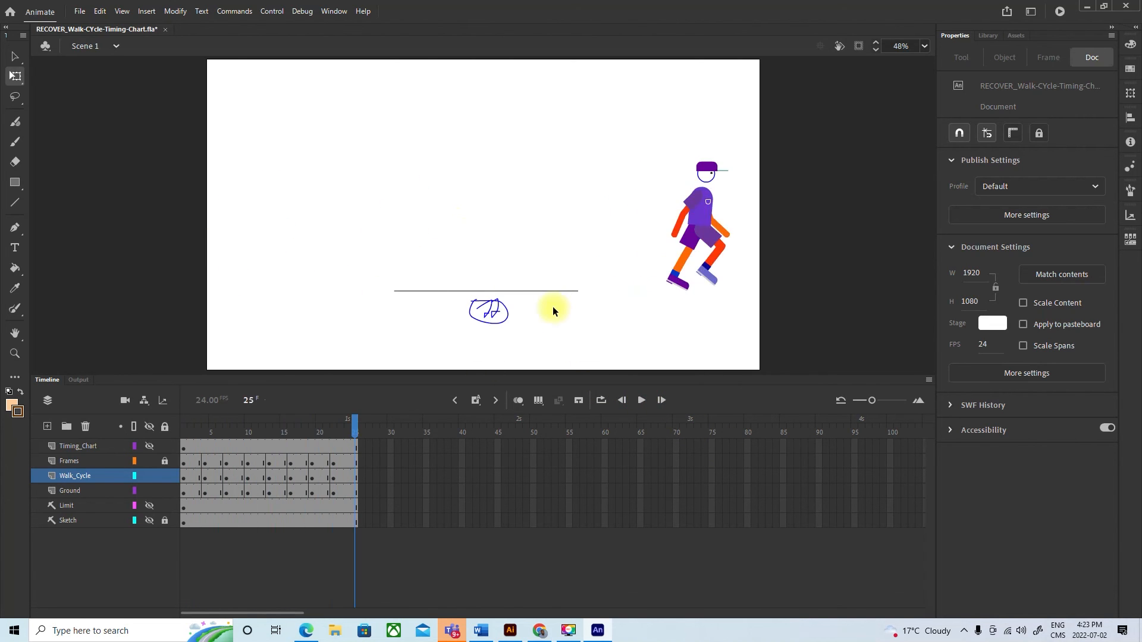